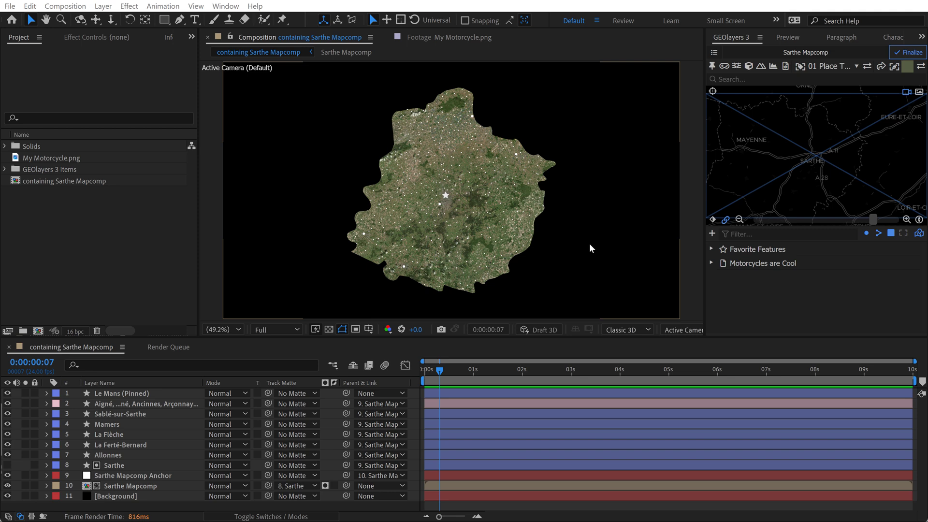
Start duplicating the Sarthe Mapcomp in GEOlayers, choosing to duplicate only the mapcomp instead of its containing comp
click(642, 125)
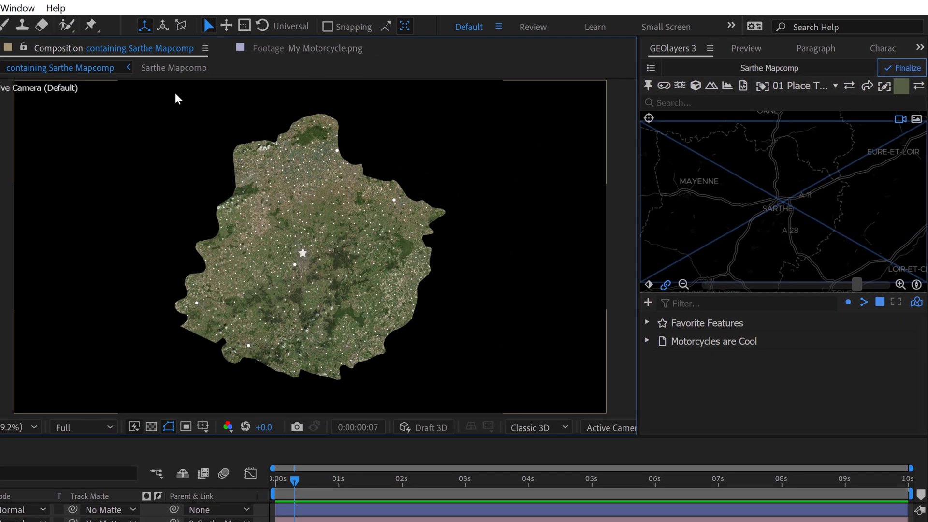
click(651, 70)
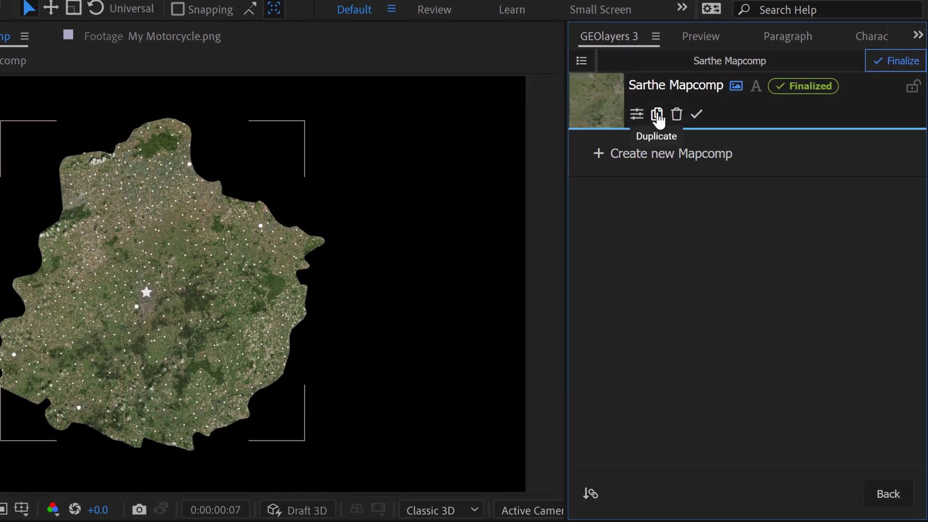
click(657, 116)
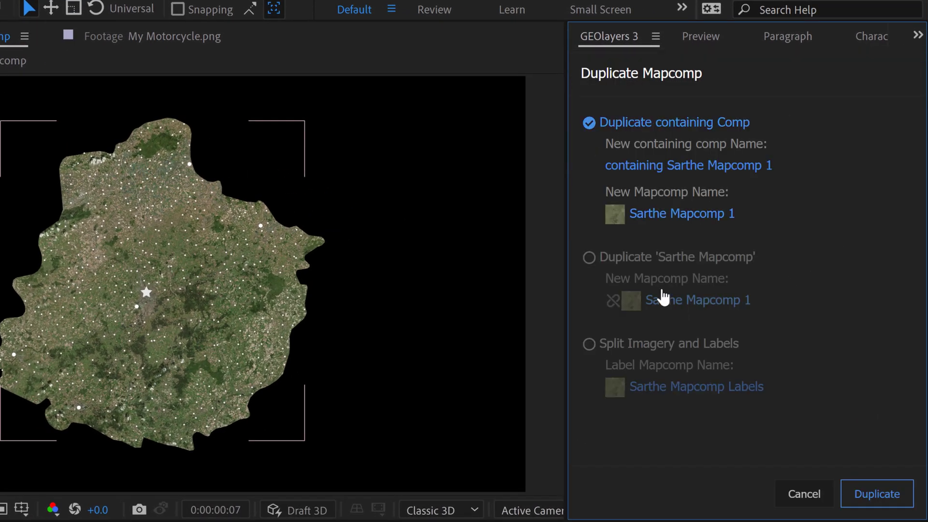
click(591, 259)
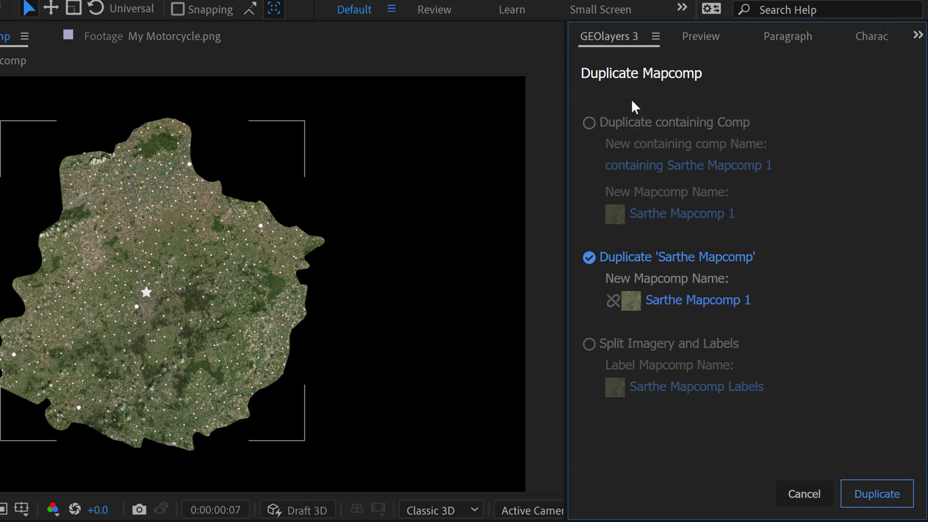
Name the duplicate "Sarthe Background Mapcomp", link it to the original mapcomp and create it
click(720, 302)
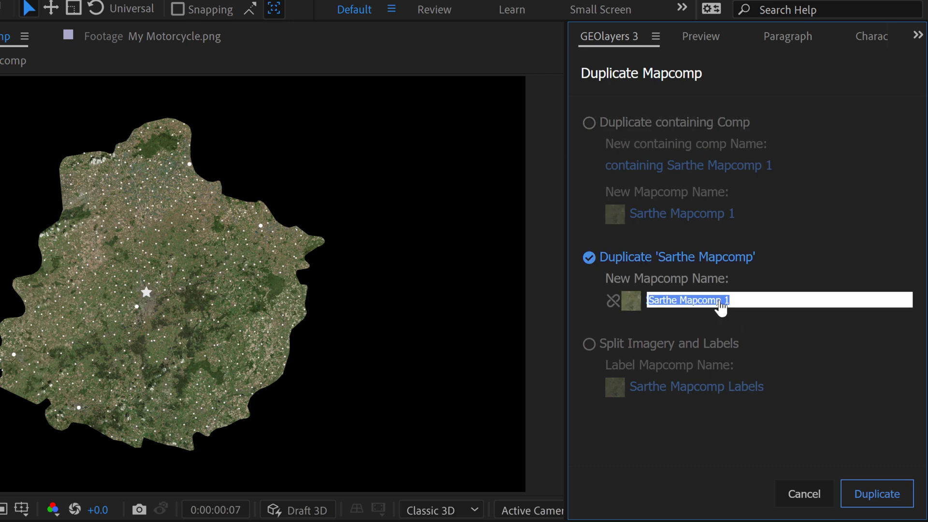
key(End)
key(BackSpace)
key(BackSpace)
key(Left)
key(Left)
key(Left)
key(Left)
key(Left)
key(Left)
text(Background)
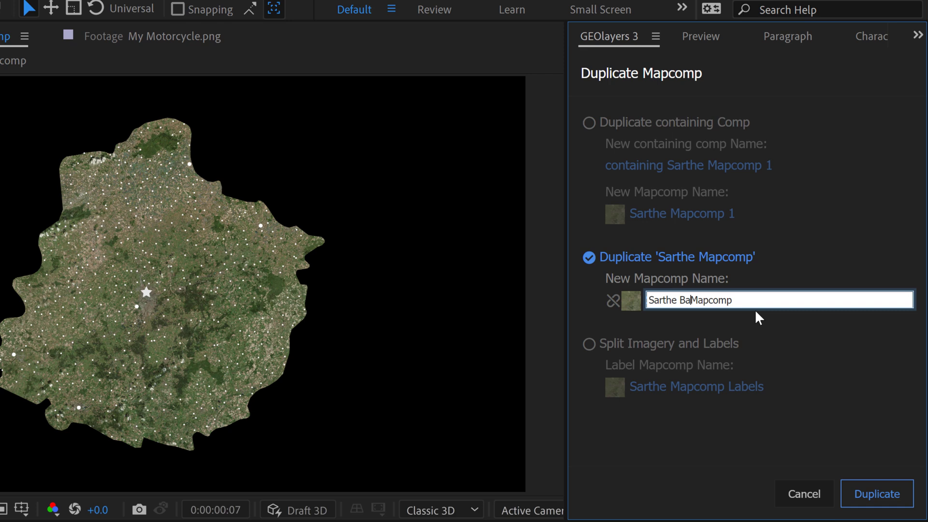
click(613, 302)
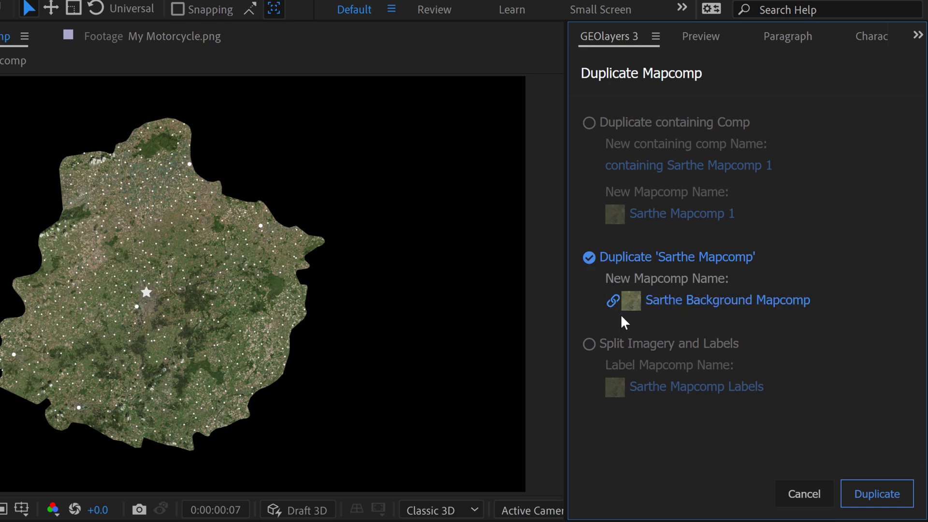
click(877, 494)
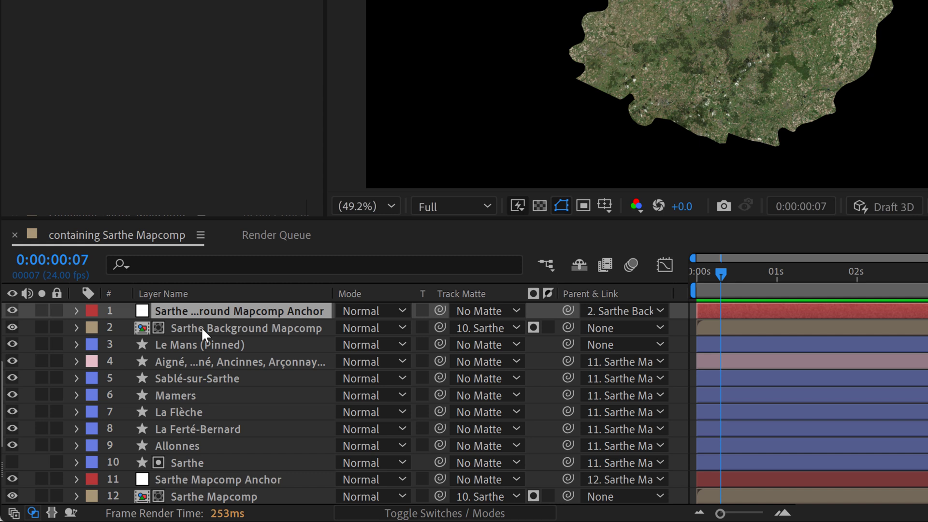
Solo the Sarthe Background Mapcomp layer together with its anchor layer
click(201, 326)
shift+click(207, 311)
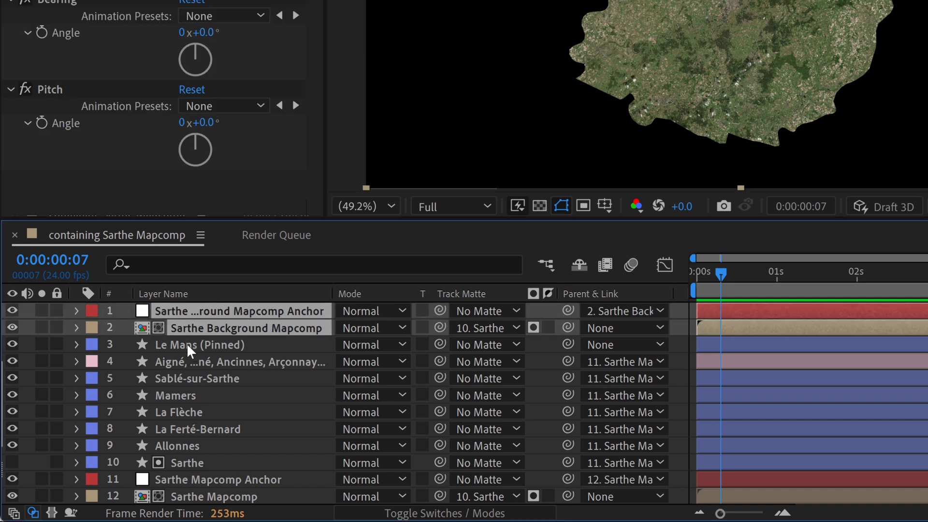
drag(195, 324, 218, 475)
key(ctrl+z)
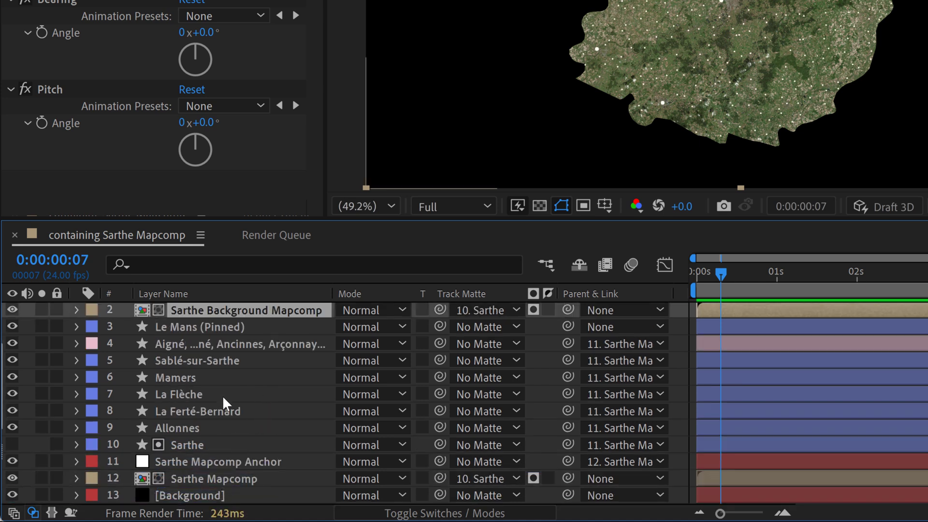
scroll(267, 387, up, 1)
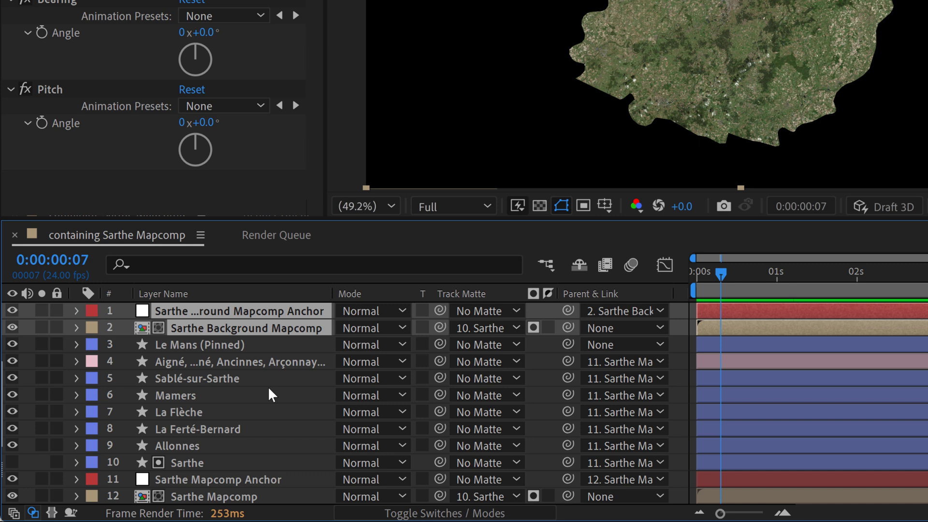
click(44, 328)
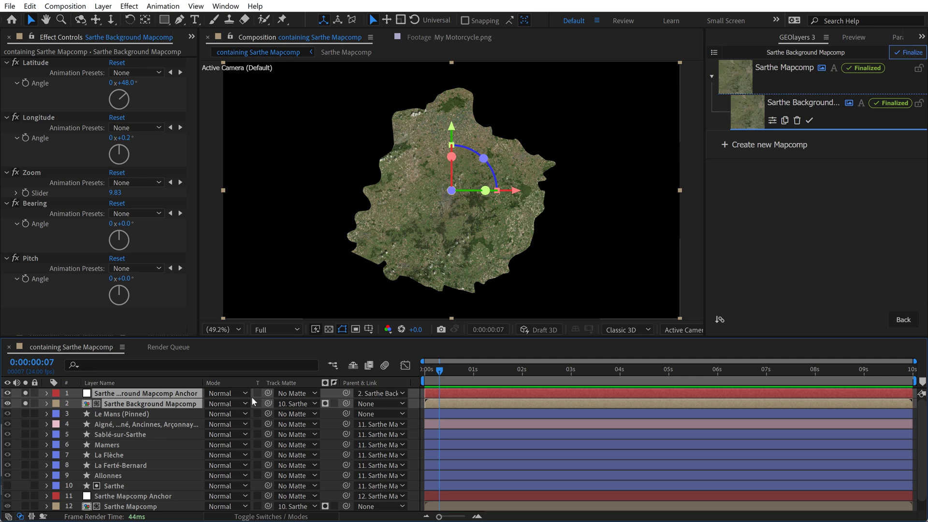
scroll(138, 485, down, 1)
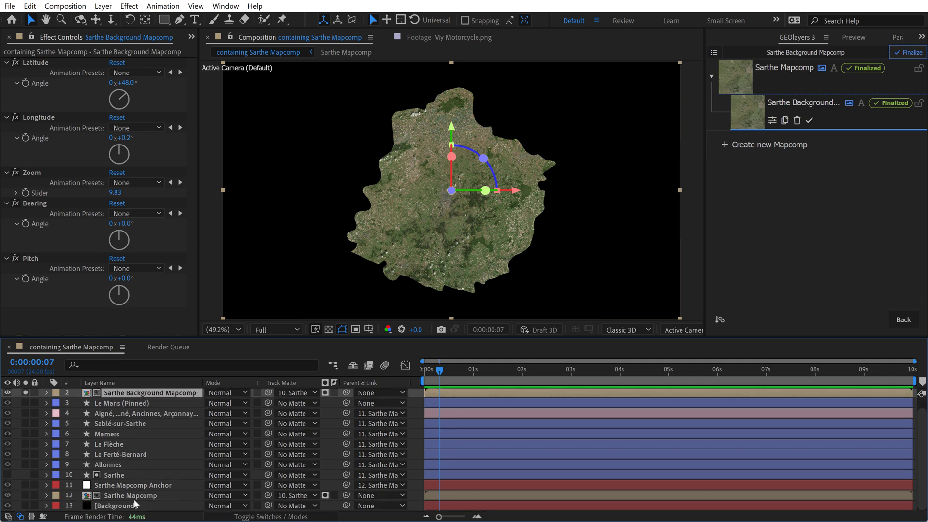
scroll(139, 463, up, 1)
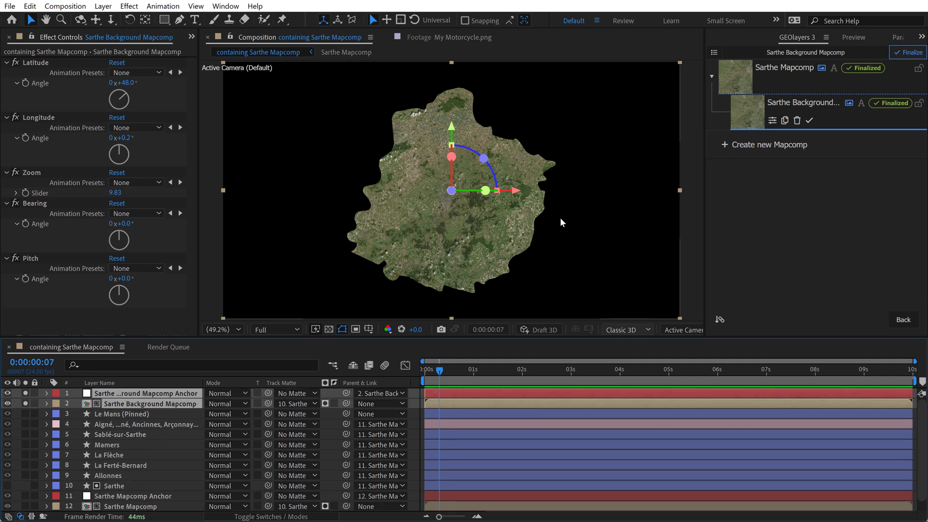
Try an inverted track matte on the Sarthe Background Mapcomp layer, and set its matte to No Matte
click(18, 402)
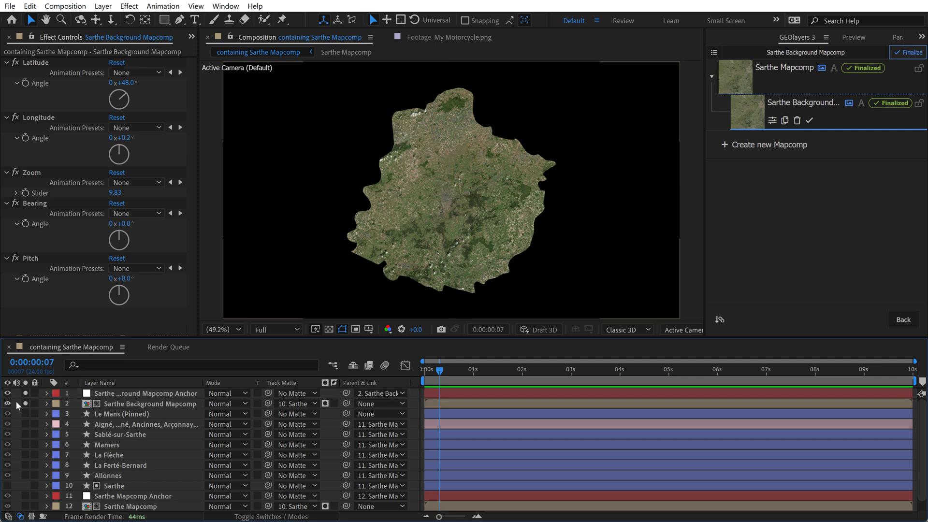
click(334, 403)
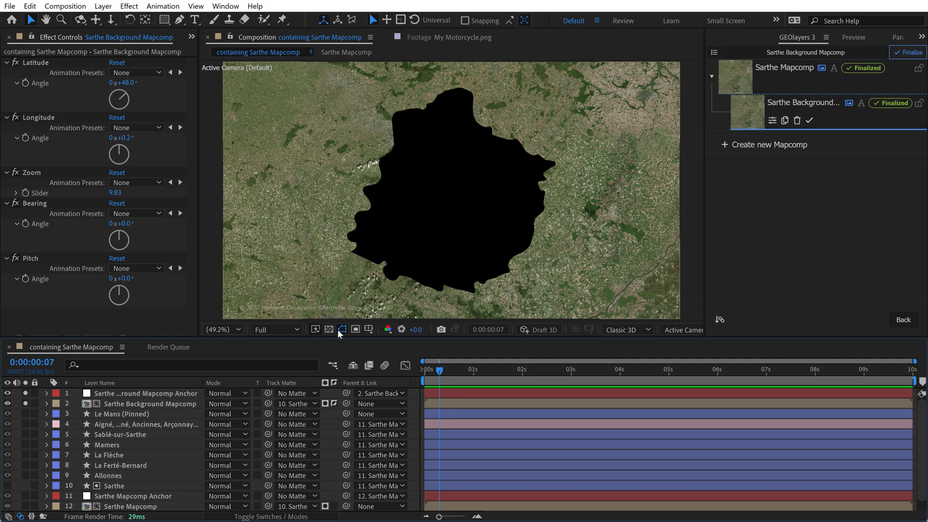
click(297, 405)
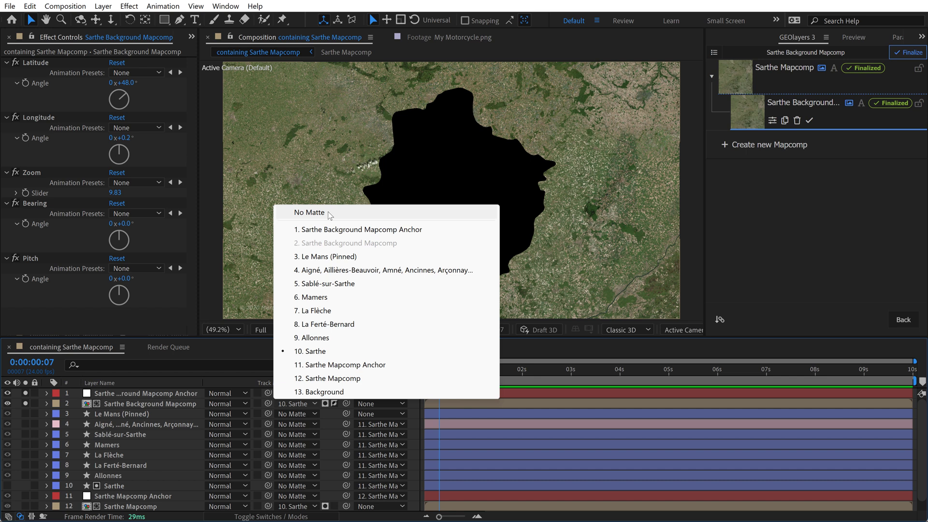
click(358, 212)
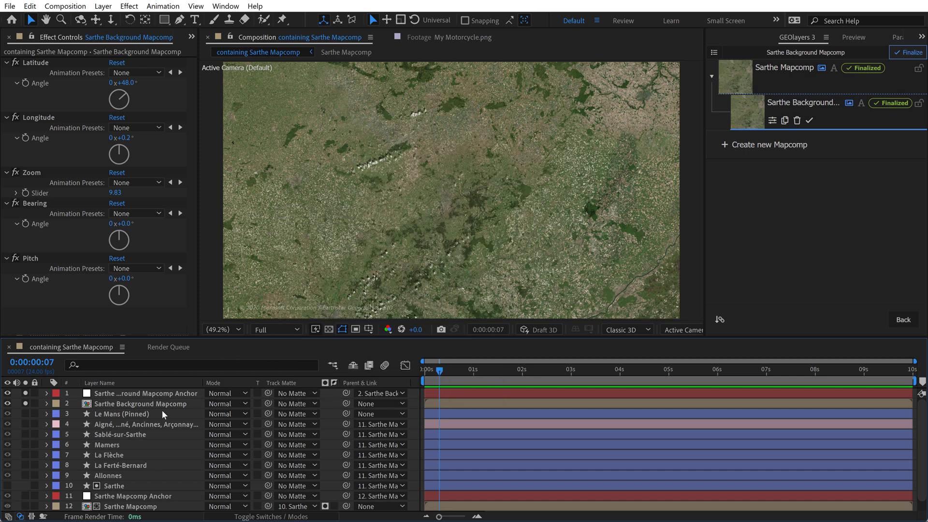
Move the Sarthe Background Mapcomp layer and its anchor directly below the Sarthe Mapcomp layer and turn off their solo
click(109, 405)
shift+click(111, 397)
drag(110, 397, 118, 499)
key(ctrl+shift+a)
click(26, 484)
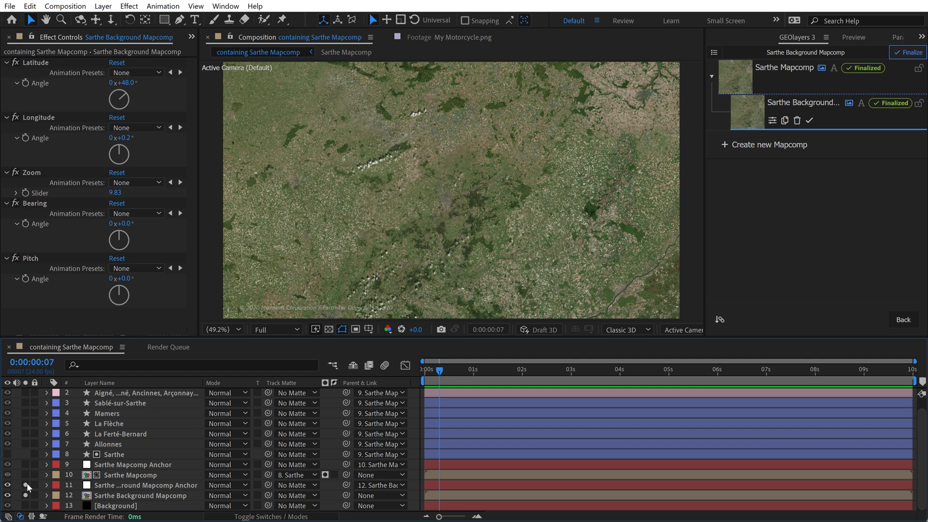
click(25, 490)
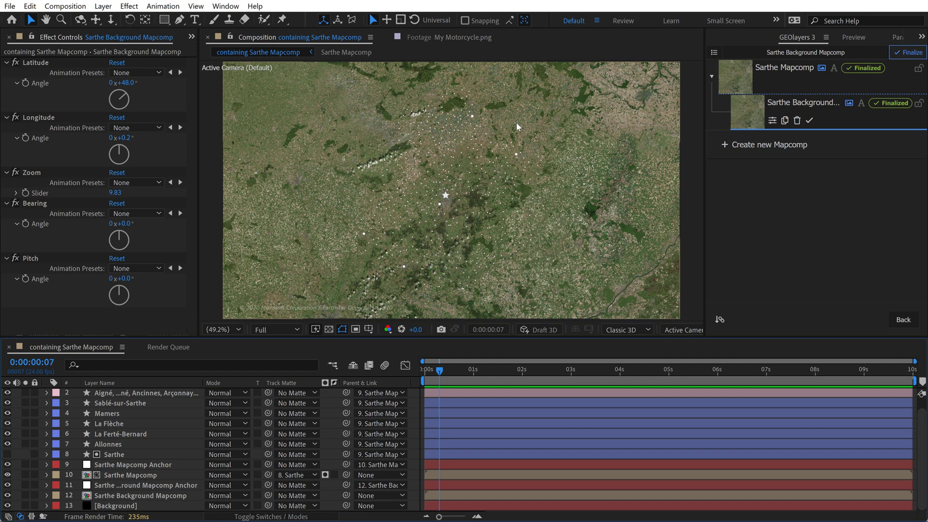
Set the opacity of the Sarthe Background Mapcomp layer to 50%
click(150, 494)
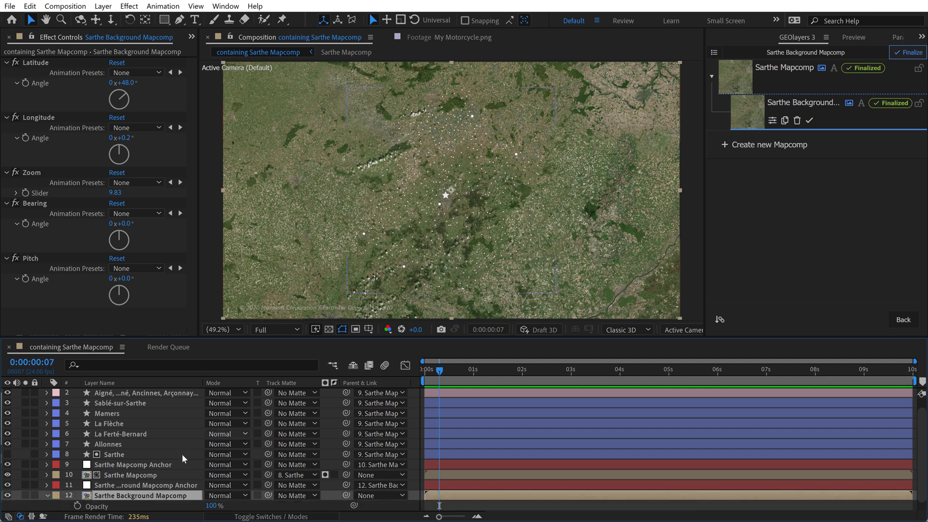
key(t)
click(212, 494)
text(50)
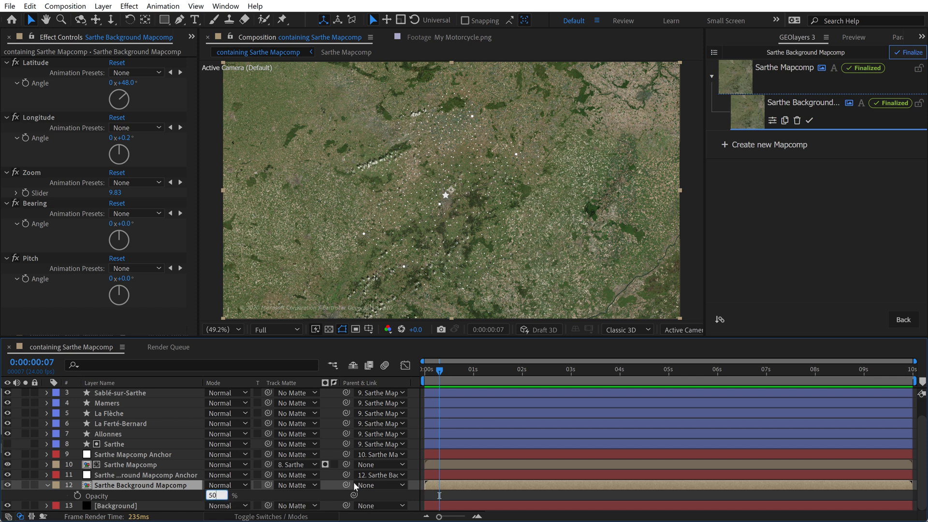
key(Return)
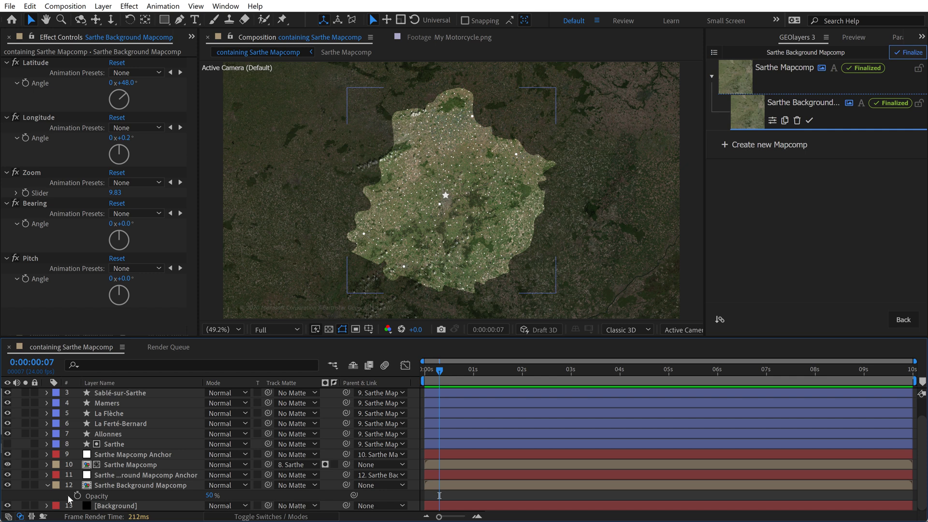
Make the original Sarthe Mapcomp the active mapcomp in GEOlayers
click(119, 465)
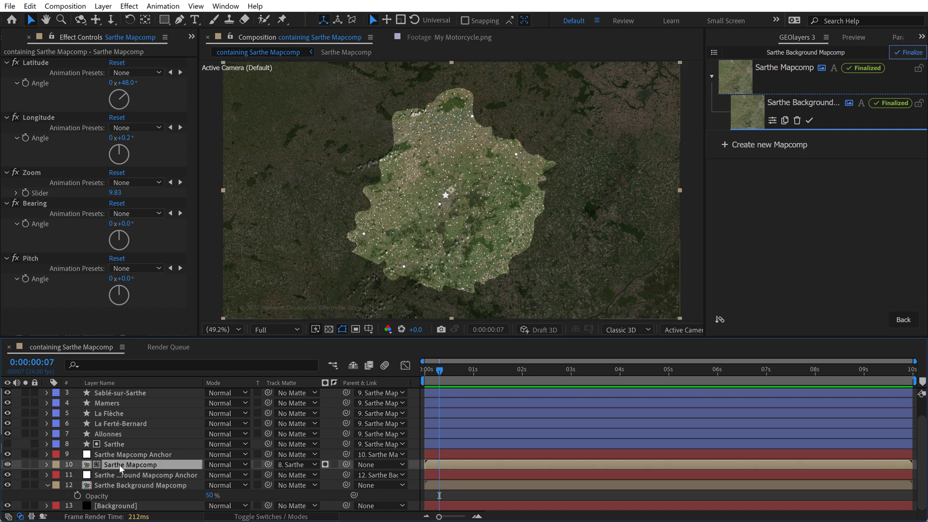
click(739, 81)
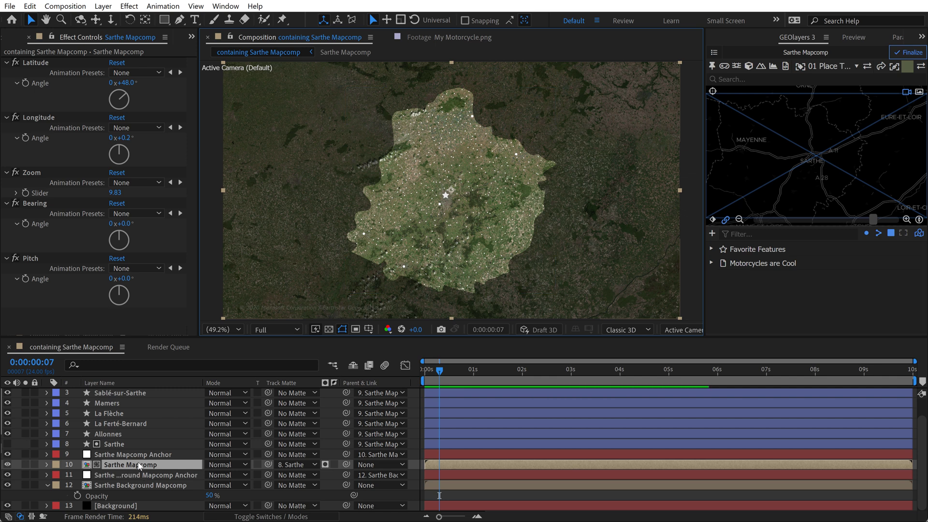
click(19, 440)
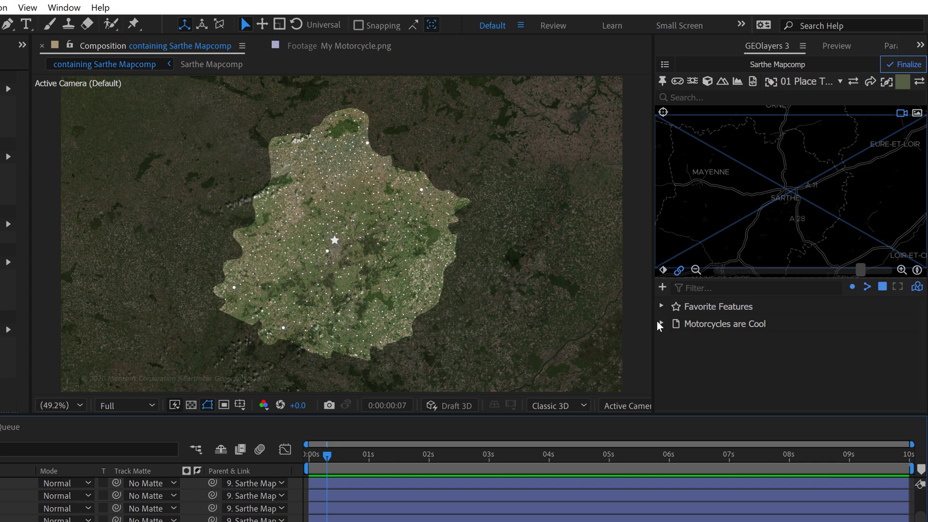
Duplicate the shape layer of the Sarthe feature from Motorcycles are Cool and place the copy directly below the Sarthe Mapcomp layer
click(711, 262)
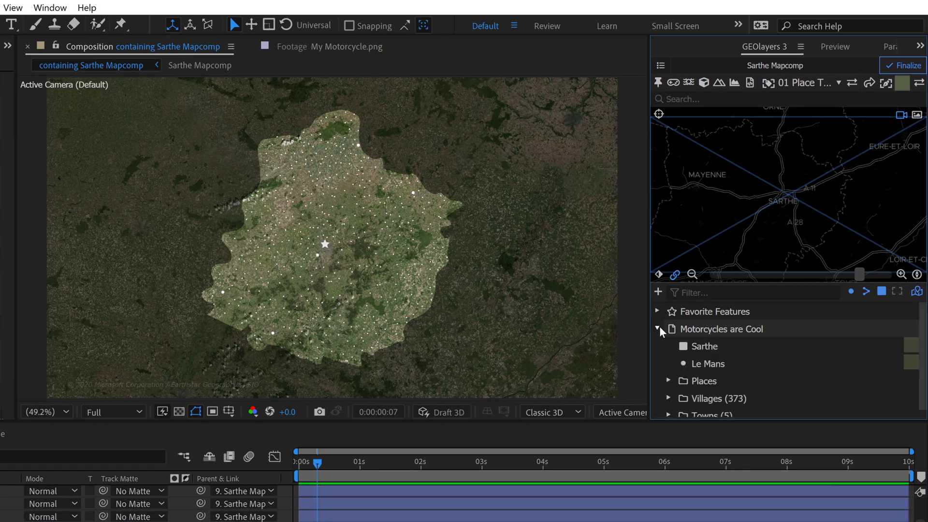
click(704, 346)
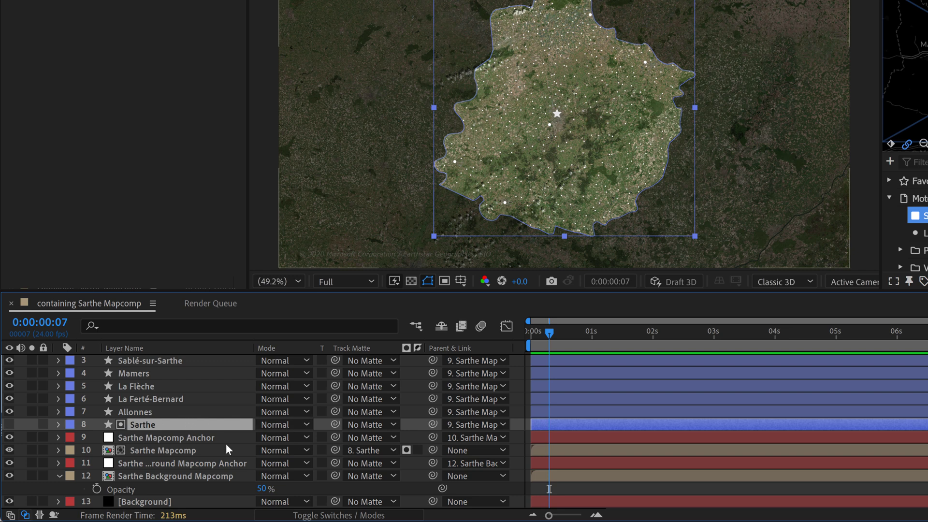
key(ctrl+d)
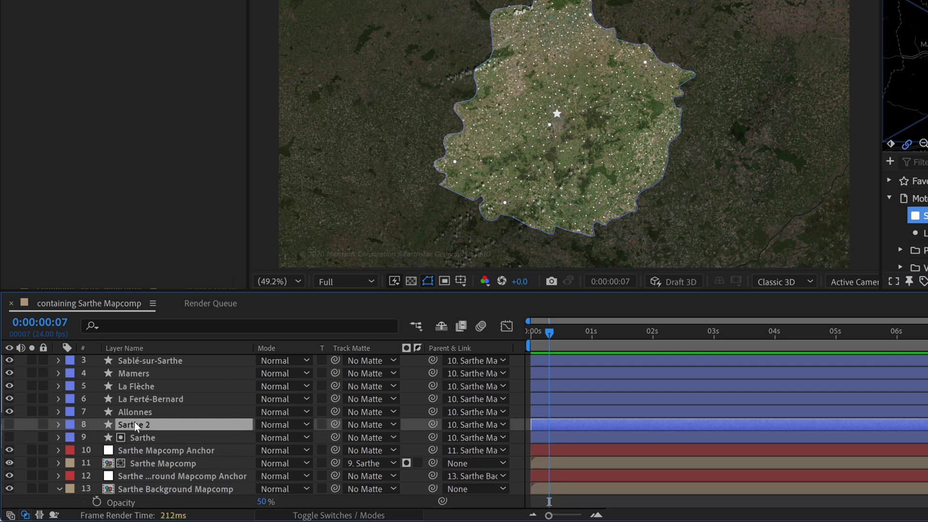
key(Return)
drag(134, 424, 142, 474)
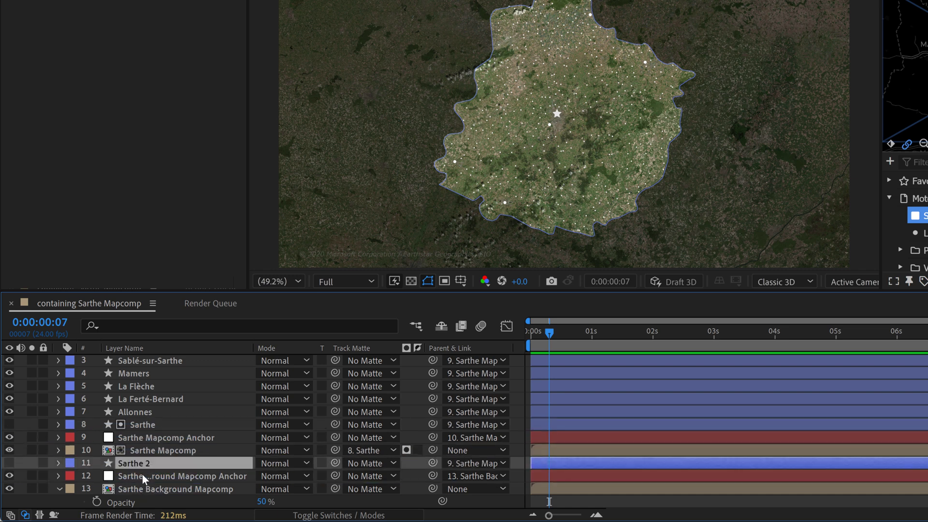
Show and solo the duplicated Sarthe shape layer, and rename it "Sarthe Shadow"
click(9, 462)
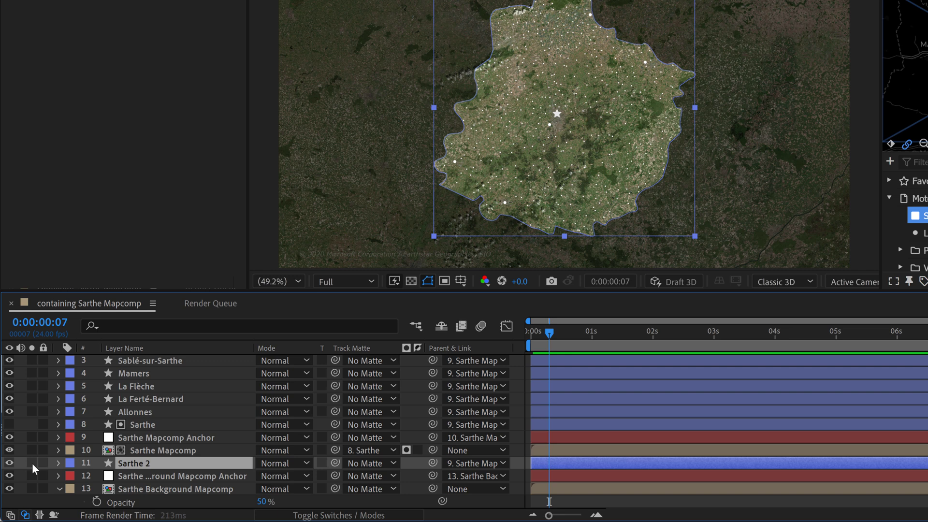
click(32, 463)
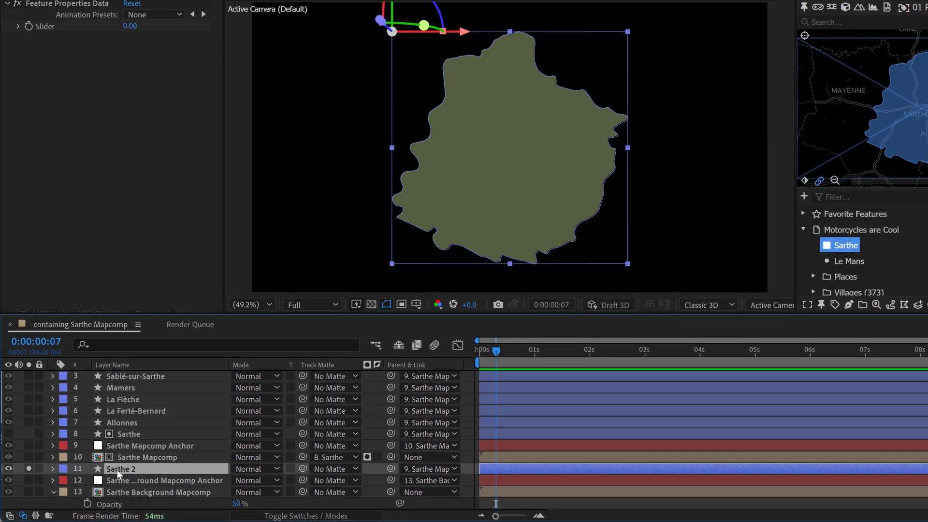
key(Return)
text(Shadow)
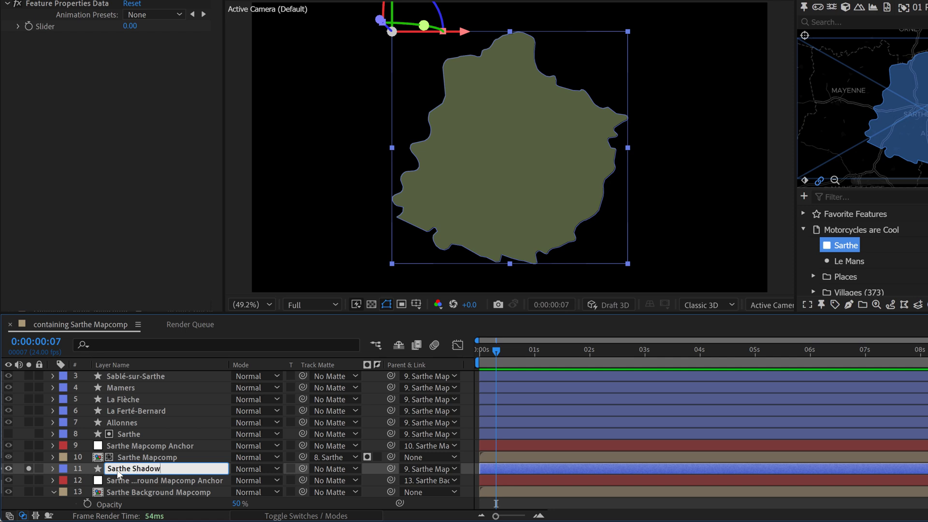
key(Return)
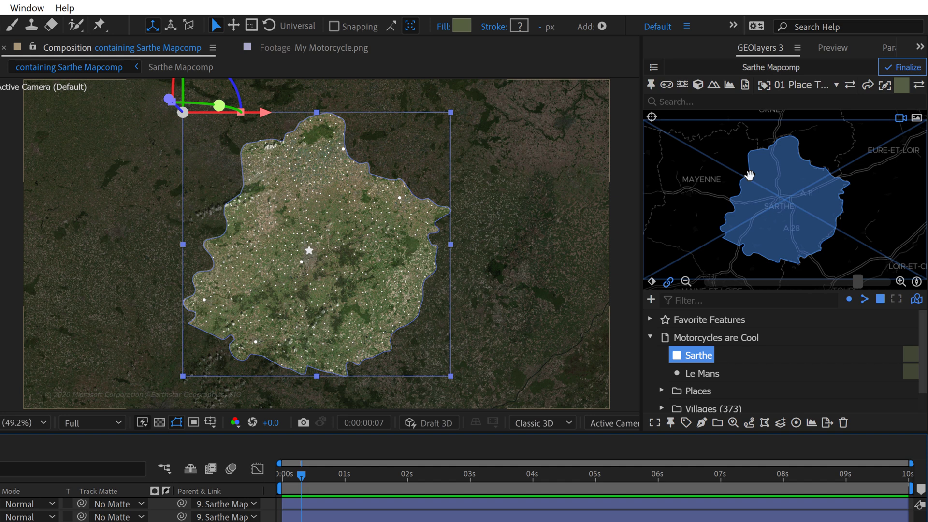
Find the Drop Shadow effect and apply it to the Sarthe Shadow layer
click(919, 47)
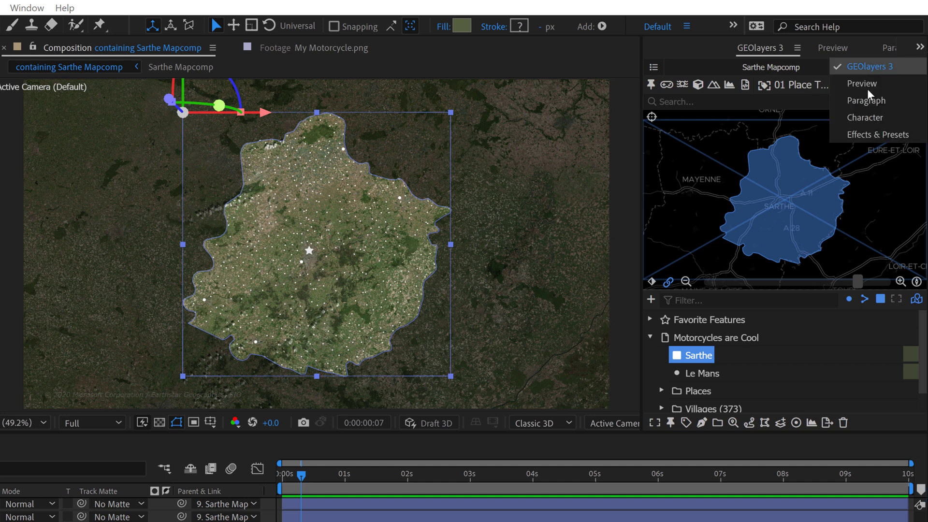
click(856, 136)
click(27, 7)
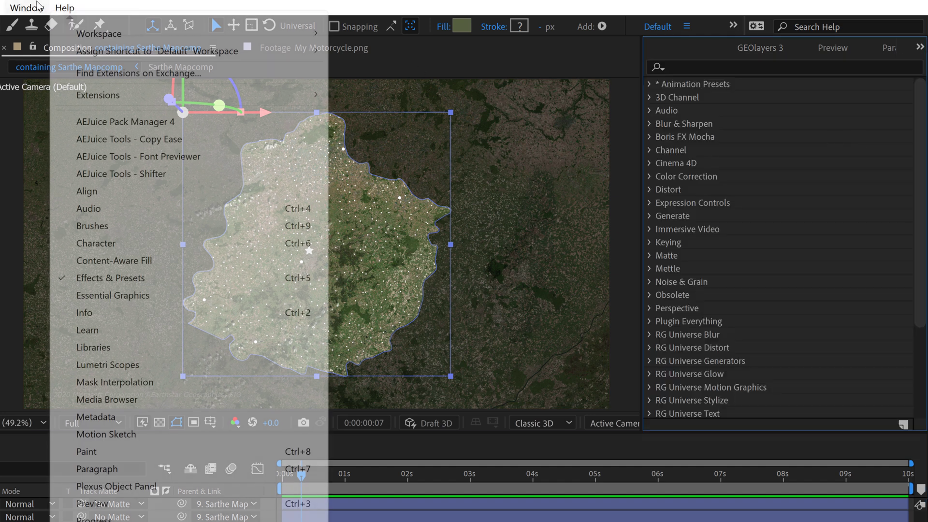
click(739, 66)
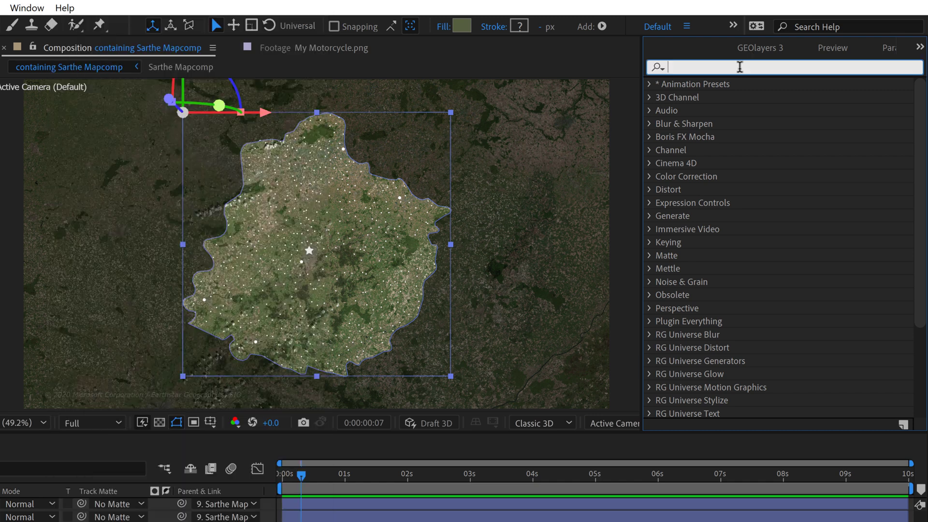
text(drop shad)
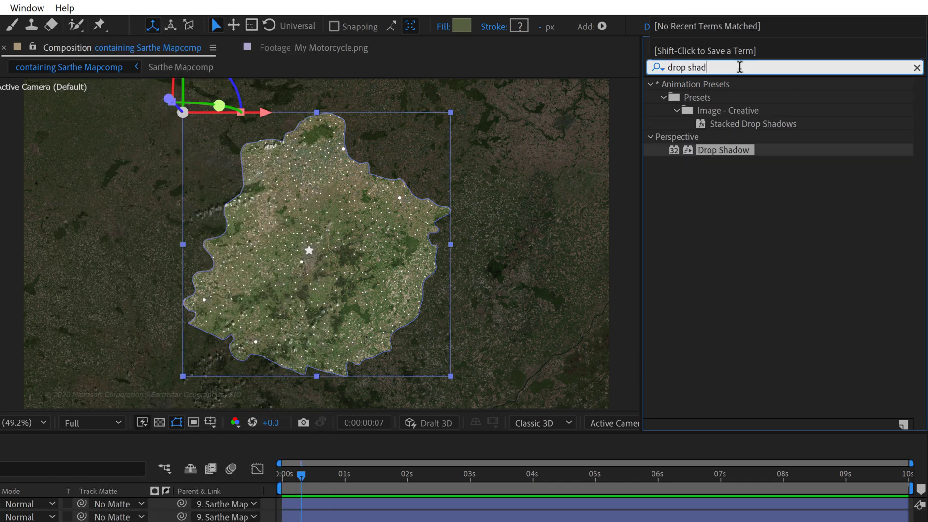
drag(710, 150, 109, 477)
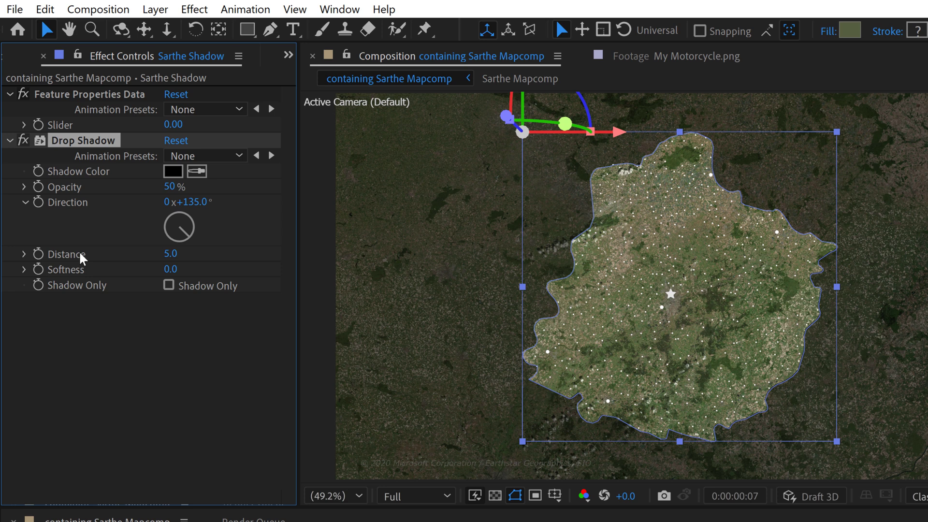
Make the Drop Shadow effect on the Sarthe Shadow layer render only the shadow
click(168, 285)
key(F2)
key(slash)
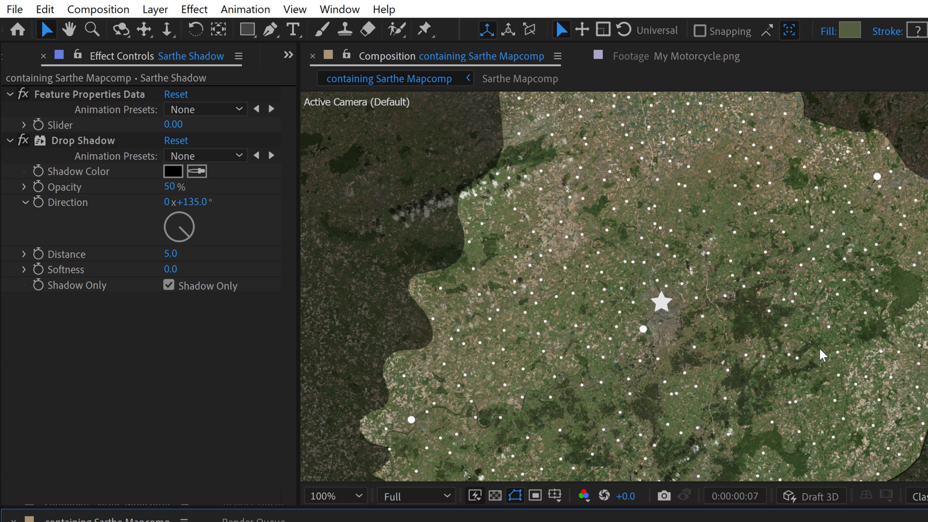
Set the Sarthe Shadow layer's Drop Shadow distance to 50 and its softness to 75
key(h)
drag(823, 355, 725, 180)
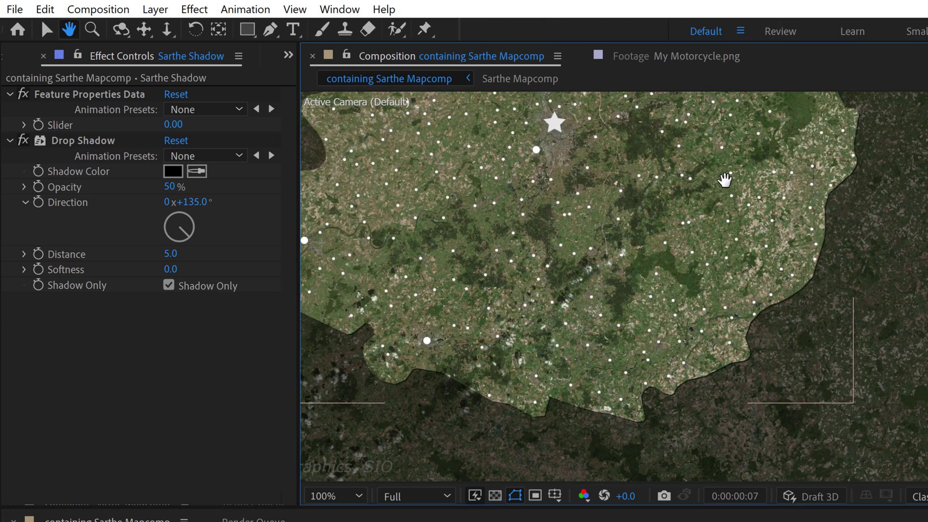
key(v)
drag(172, 253, 221, 244)
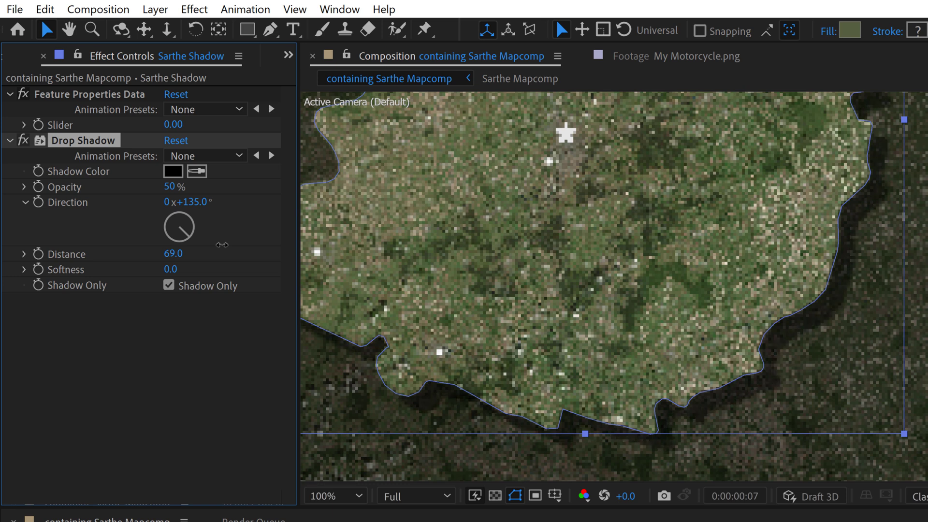
click(174, 254)
text(50)
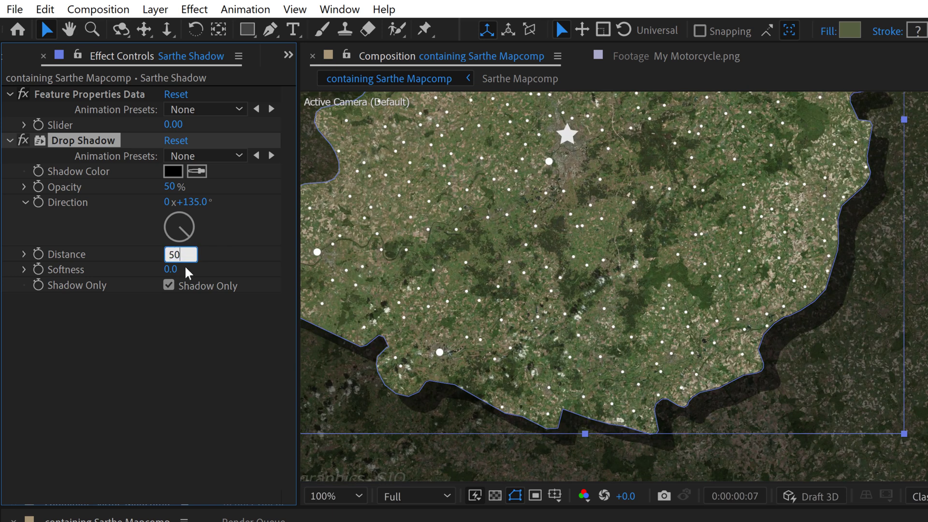
key(Return)
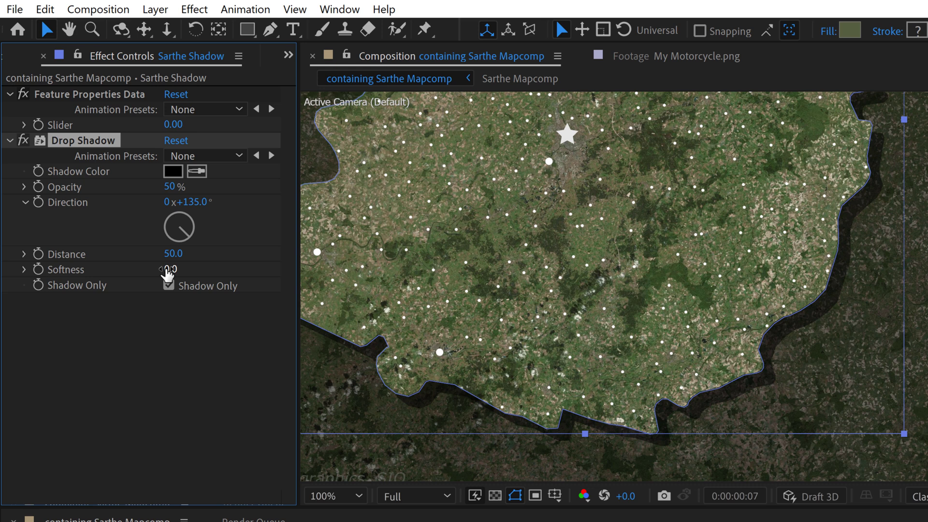
drag(167, 270, 247, 263)
click(172, 267)
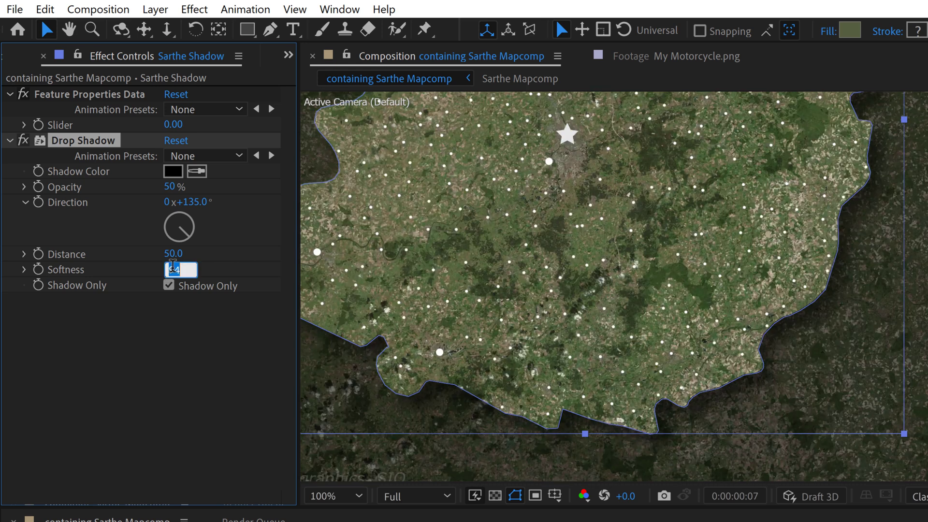
text(75)
key(Return)
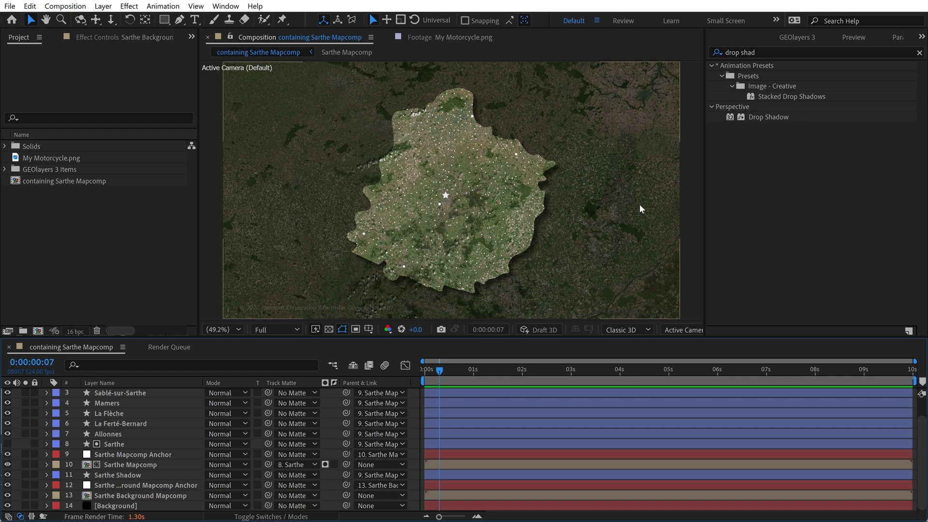
Find the Gaussian Blur effect and apply it to the Sarthe Background Mapcomp layer
click(787, 50)
key(BackSpace)
key(BackSpace)
key(BackSpace)
key(BackSpace)
key(BackSpace)
key(BackSpace)
key(BackSpace)
key(BackSpace)
key(BackSpace)
text(gauss)
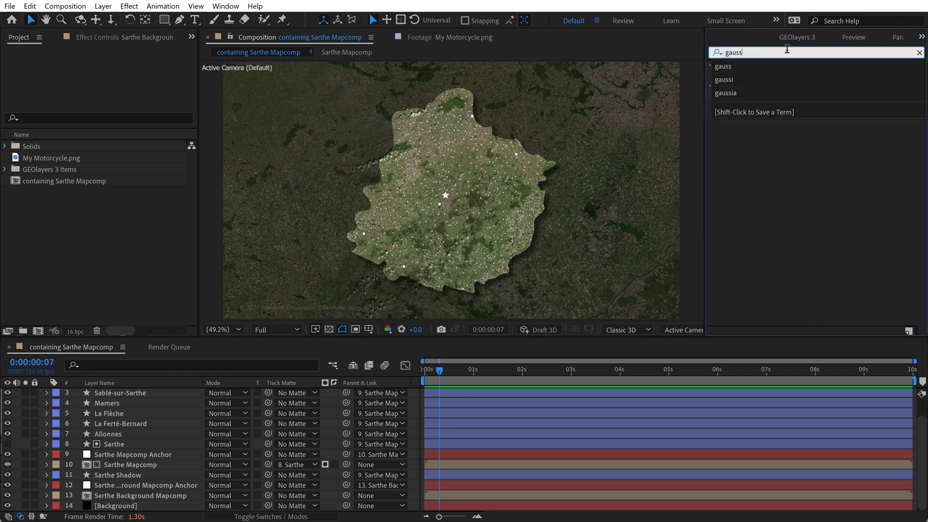
drag(770, 76, 127, 493)
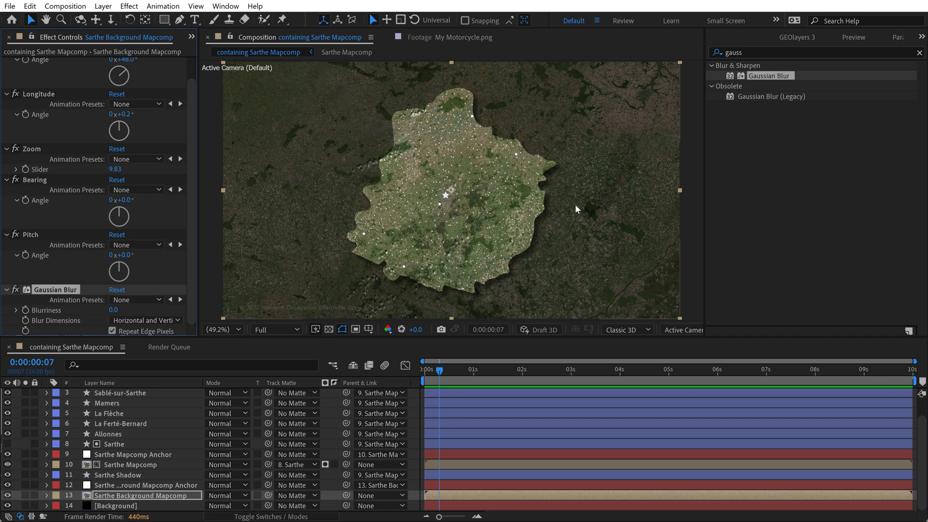
Set the Gaussian Blur blurriness on the Sarthe Background Mapcomp layer to 15
click(114, 312)
text(15)
click(7, 303)
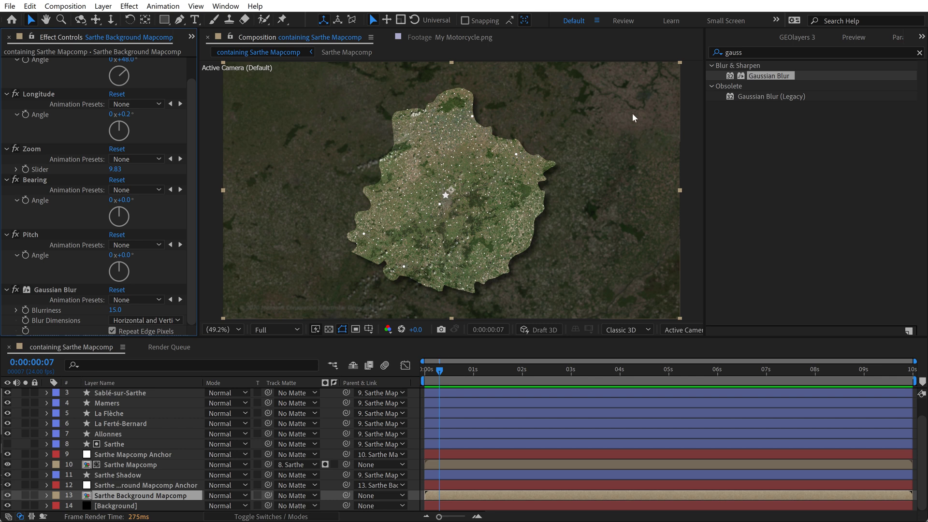
With no layer selected, create a composition-sized rectangle shape layer with a Radial Gradient fill
click(14, 442)
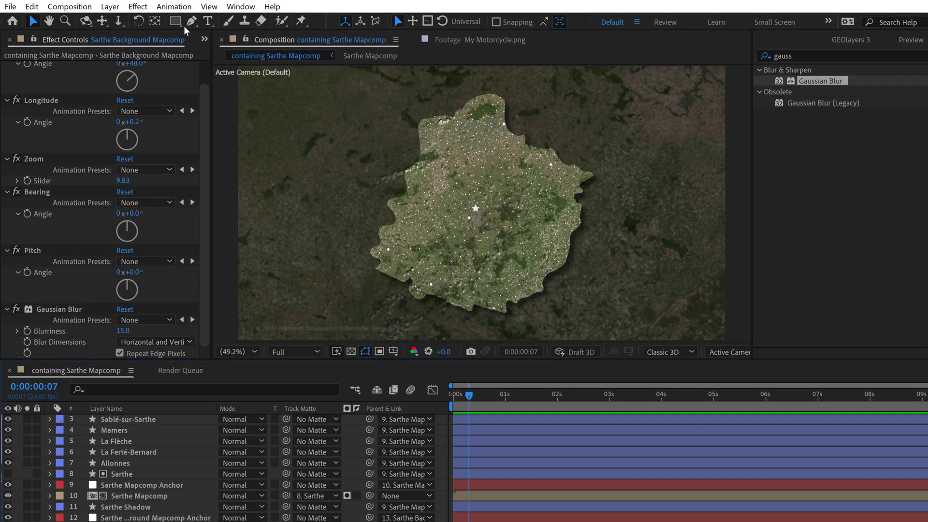
click(164, 20)
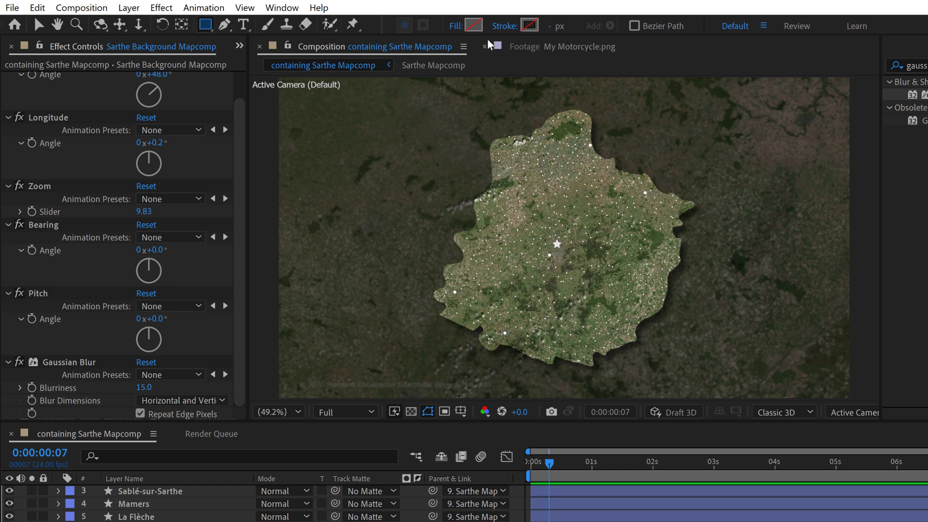
click(455, 26)
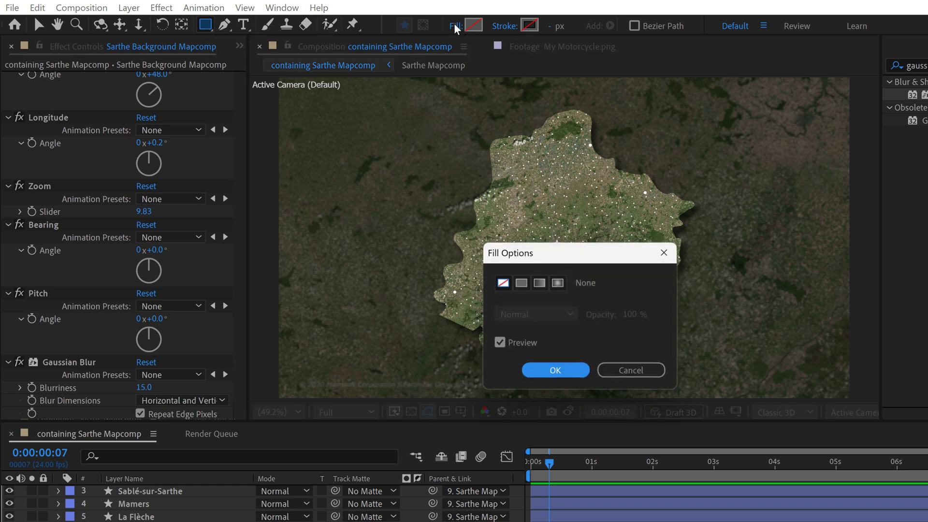
click(557, 282)
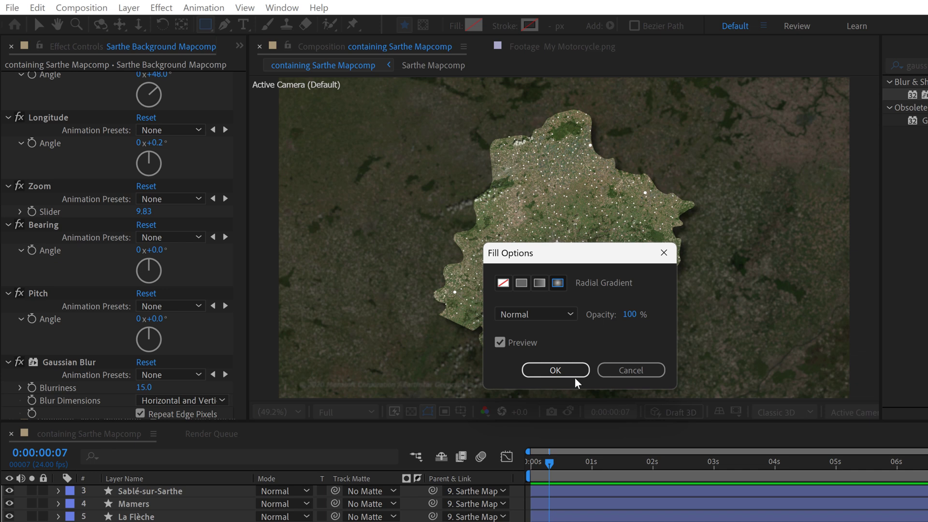
click(555, 370)
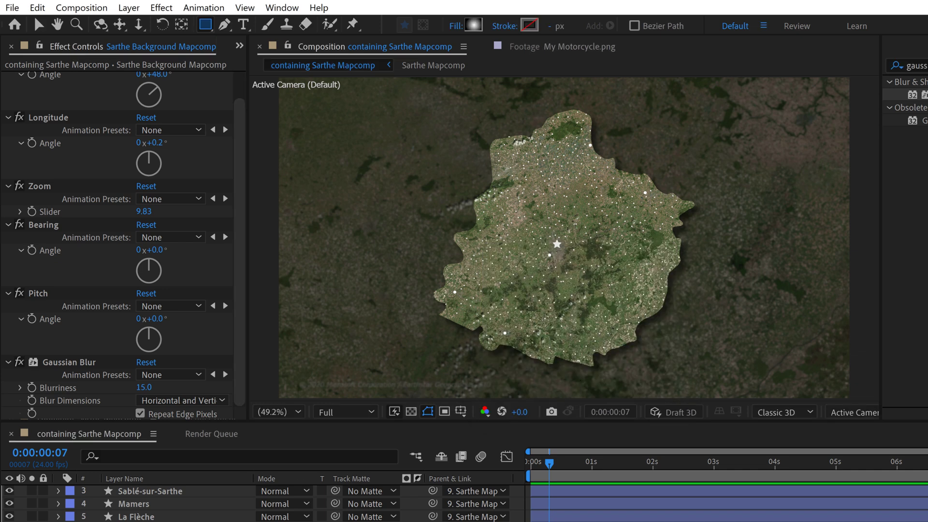
scroll(181, 521, up, 1)
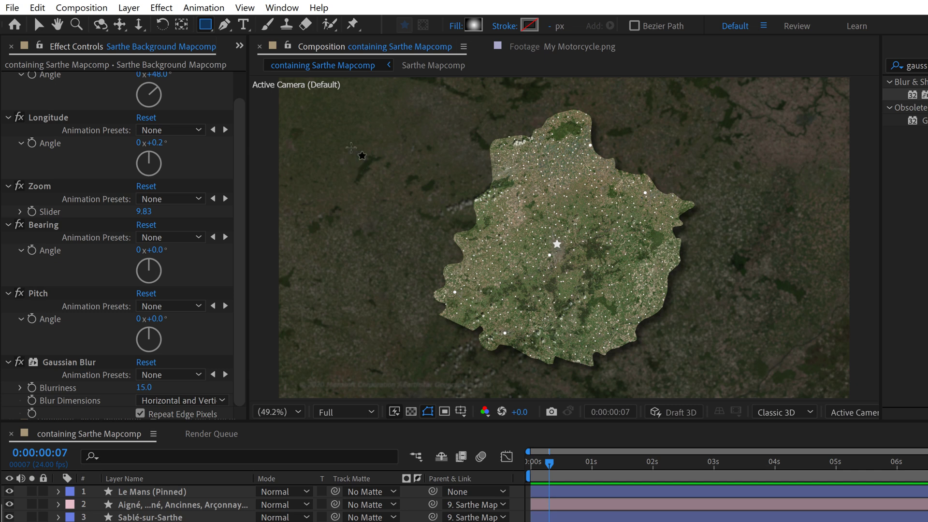
double_click(205, 25)
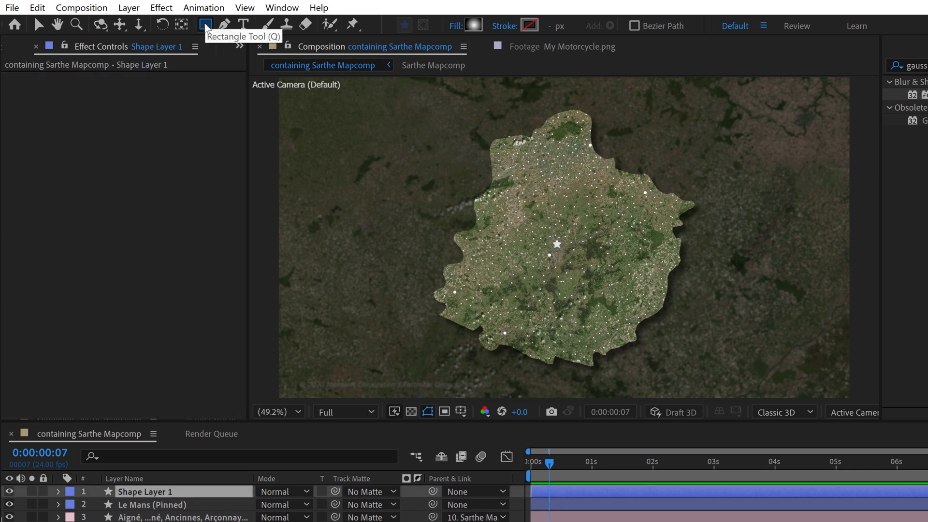
key(v)
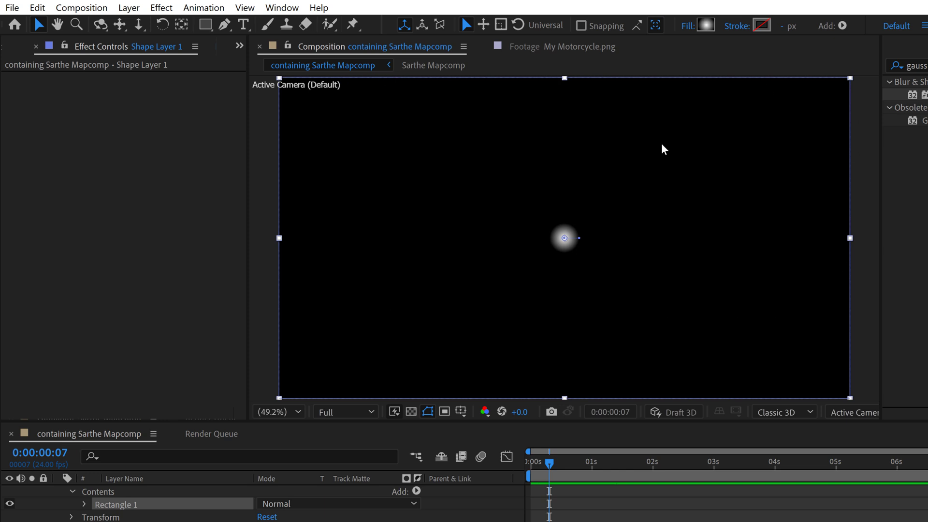
Stretch the rectangle's radial gradient so it starts at the upper-left corner and ends near the lower-right corner
scroll(578, 262, up, 2)
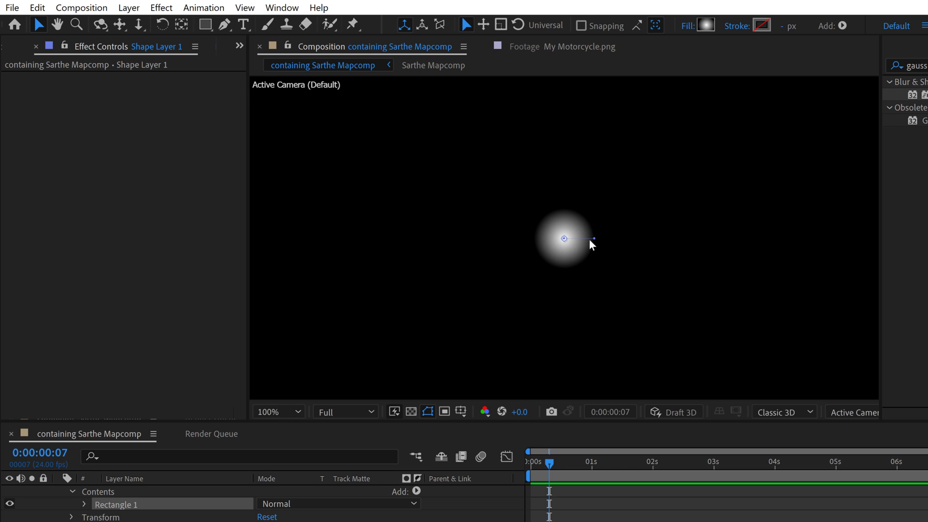
drag(593, 239, 758, 313)
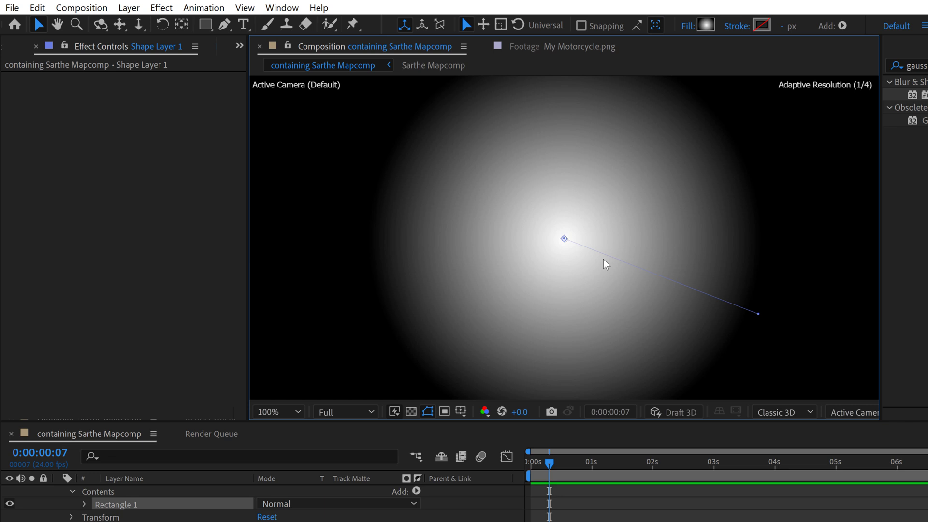
scroll(608, 264, down, 3)
key(period)
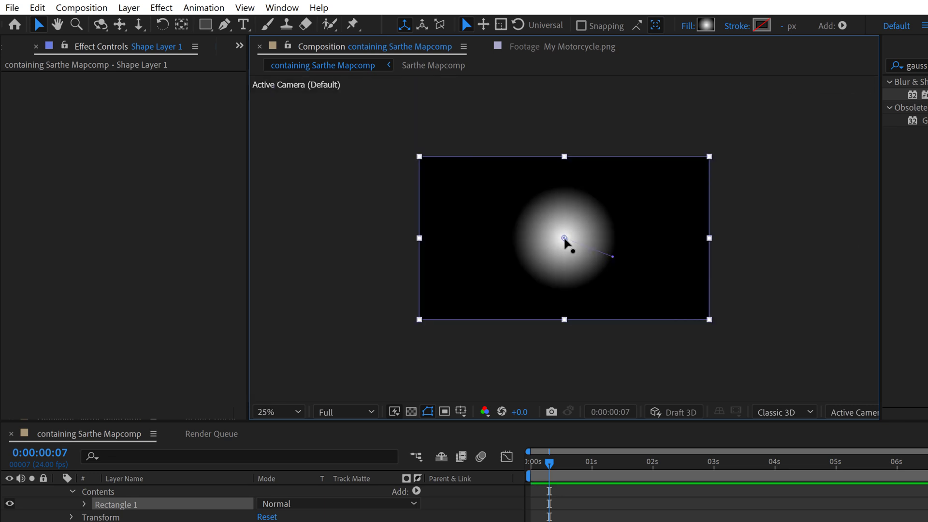
drag(565, 240, 420, 159)
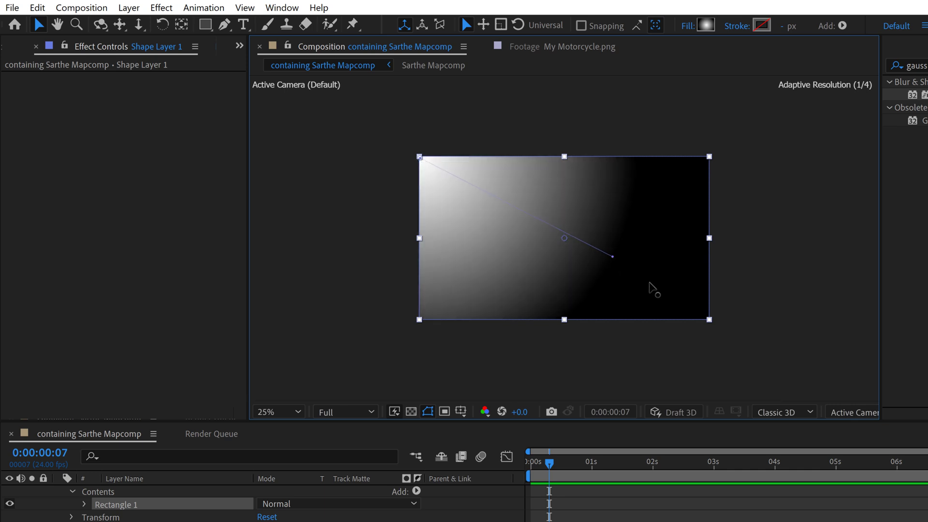
drag(649, 282, 688, 300)
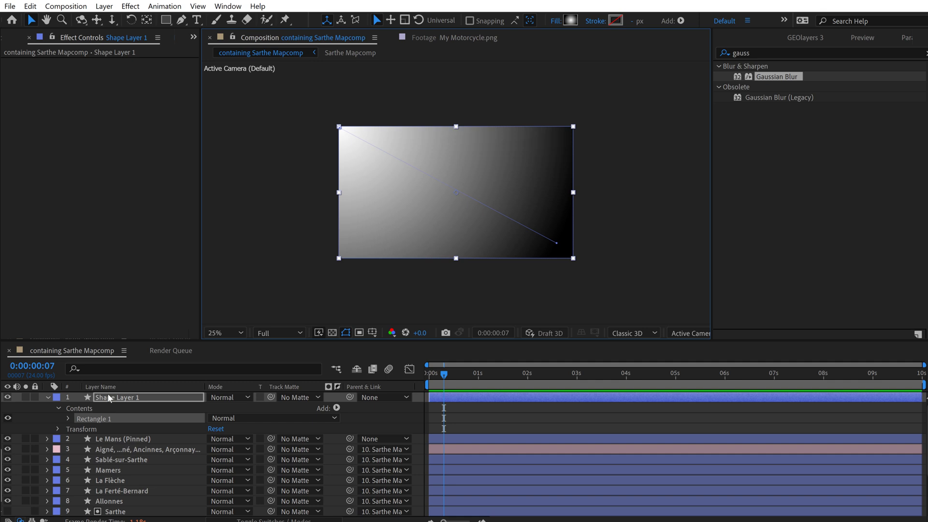
Place the gradient shape layer directly below the Sarthe Shadow layer and rename it "Gradient"
drag(109, 394, 128, 480)
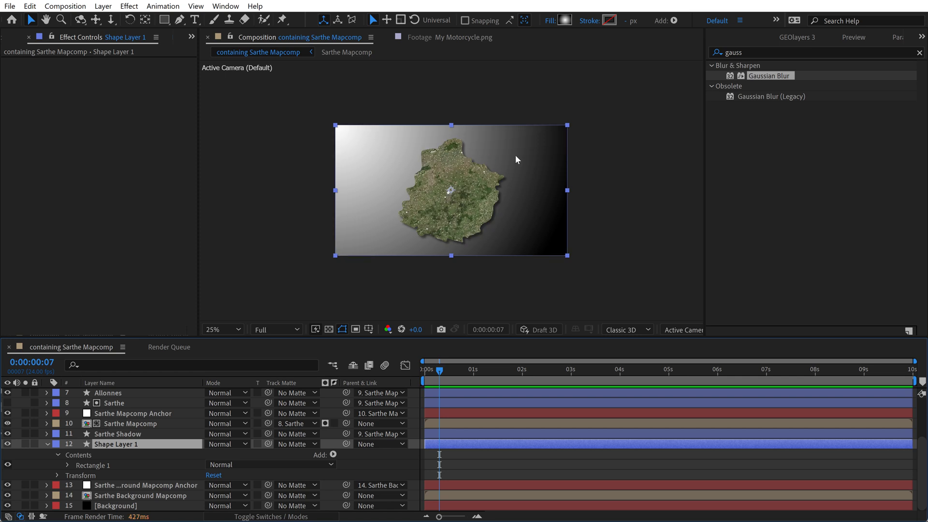
key(period)
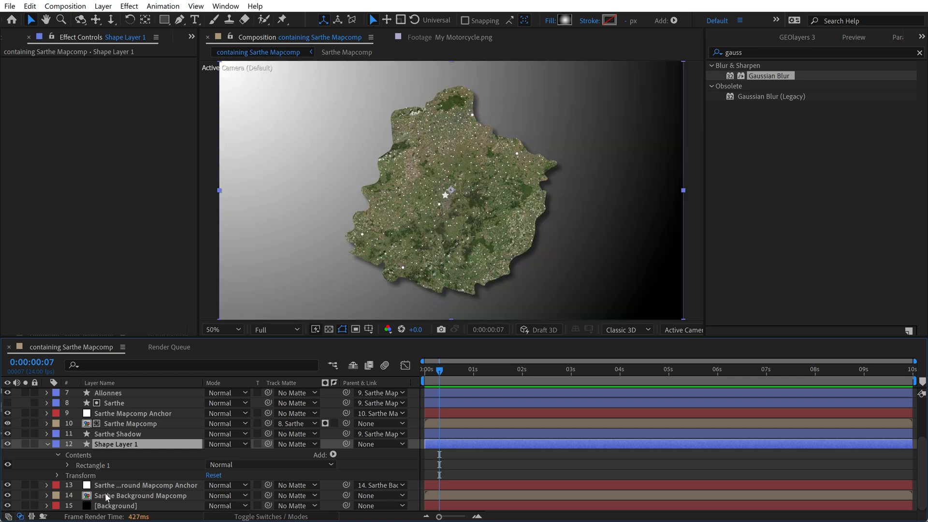
key(Return)
text(Gradient)
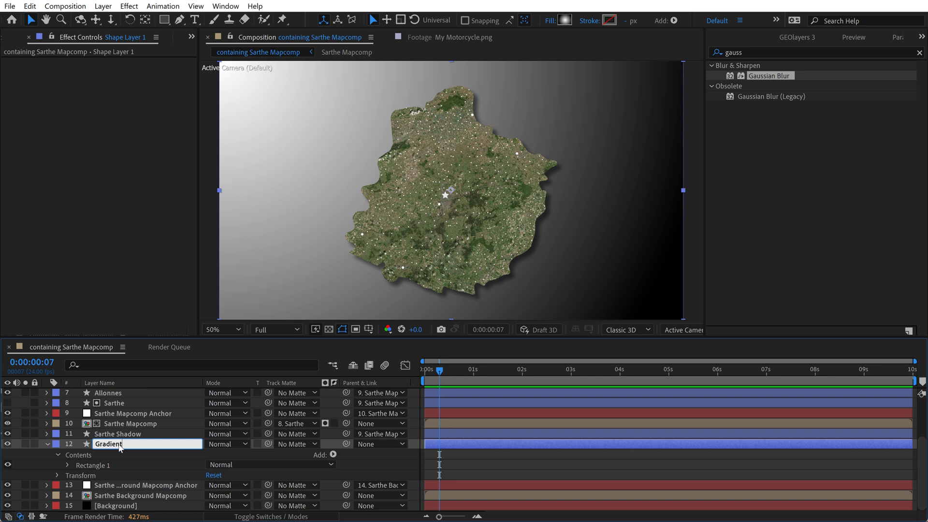
key(Return)
Recolour the start stop of the Gradient layer's fill with a brown sampled from the satellite map, at 35% brightness
click(566, 22)
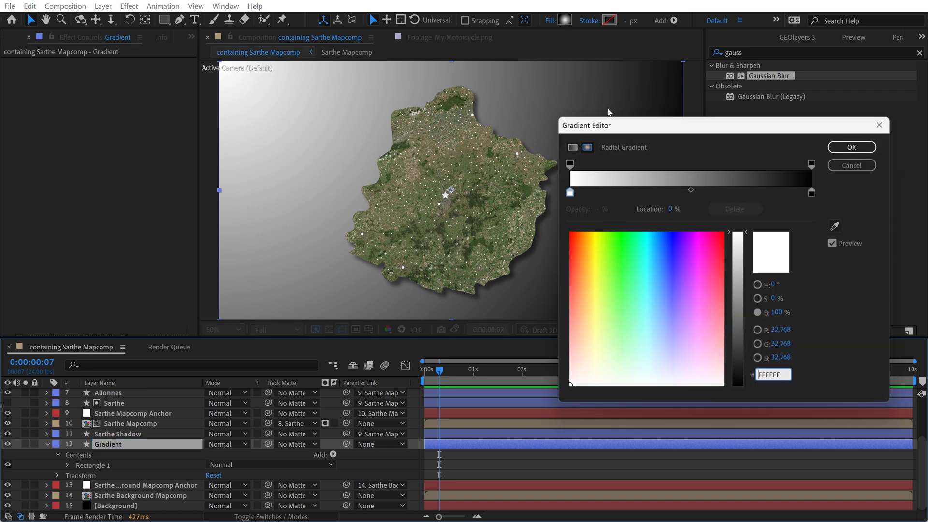
drag(688, 131, 707, 149)
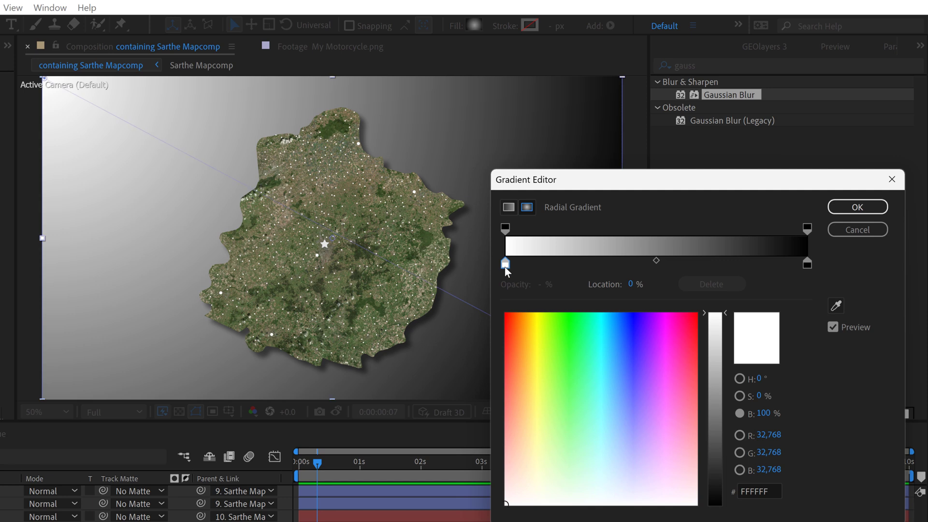
click(505, 267)
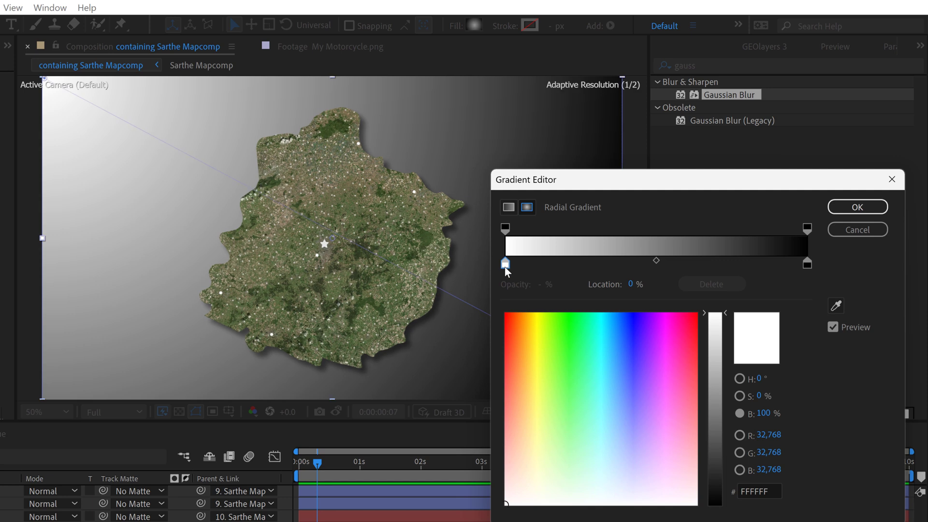
click(833, 304)
click(836, 306)
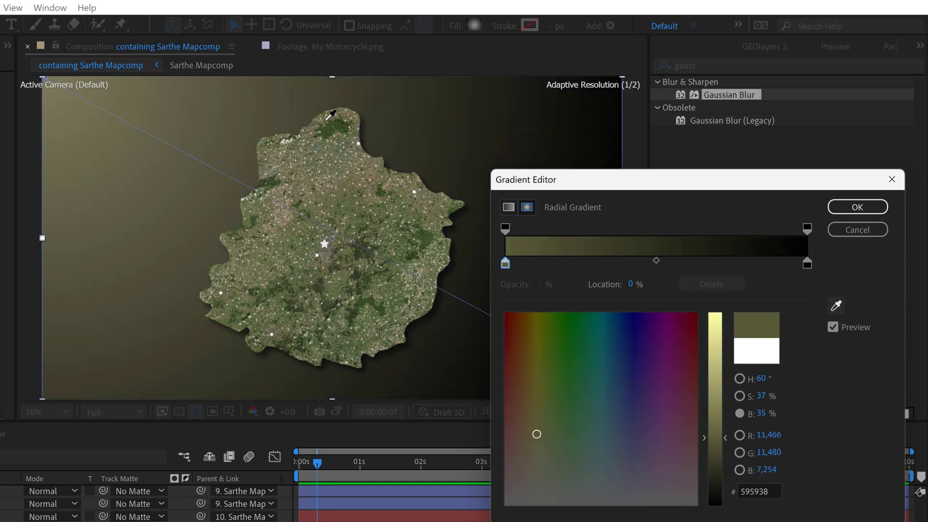
click(330, 114)
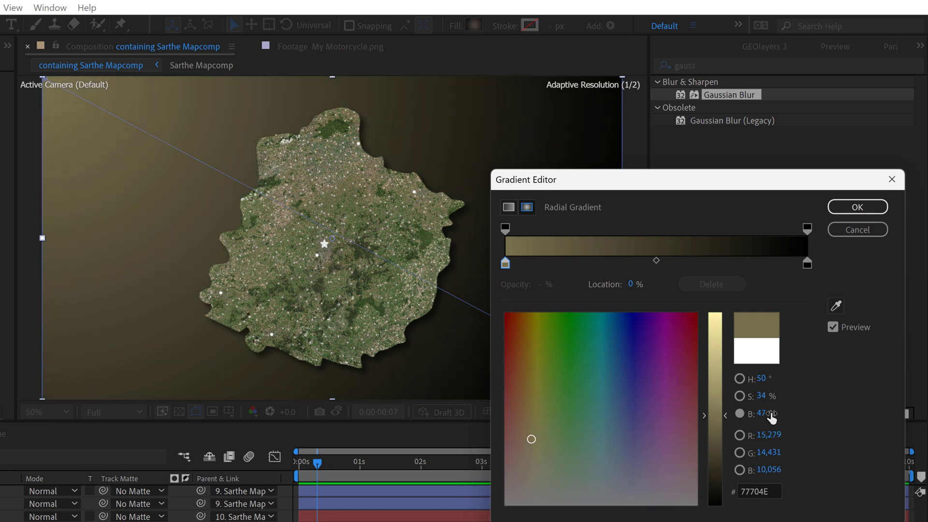
drag(764, 413, 757, 413)
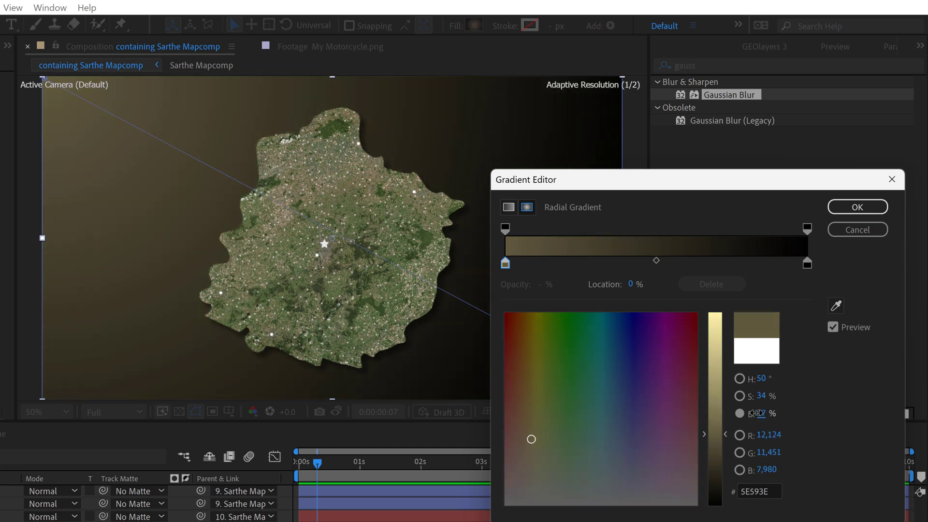
click(762, 414)
text(35)
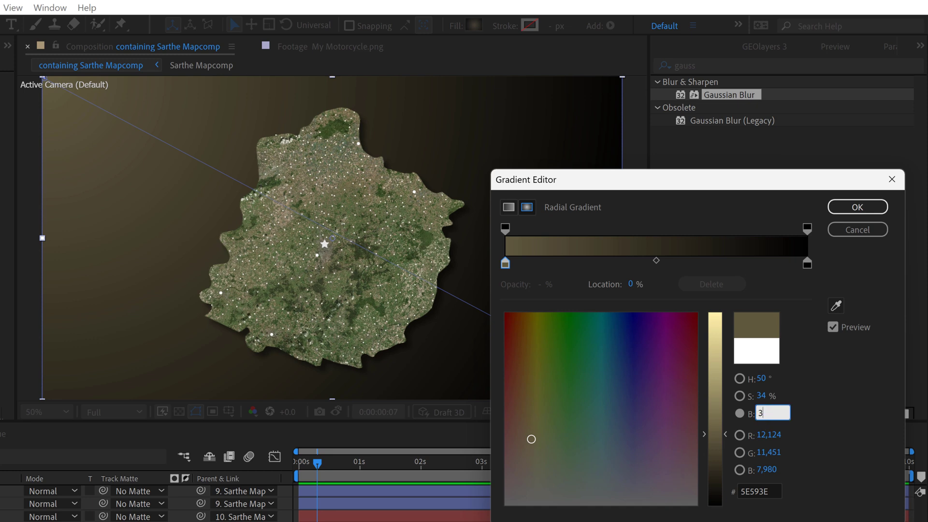
Recolour the gradient's end stop with a dark green sampled from the map's forest area, at 28% brightness, and apply the gradient
click(807, 263)
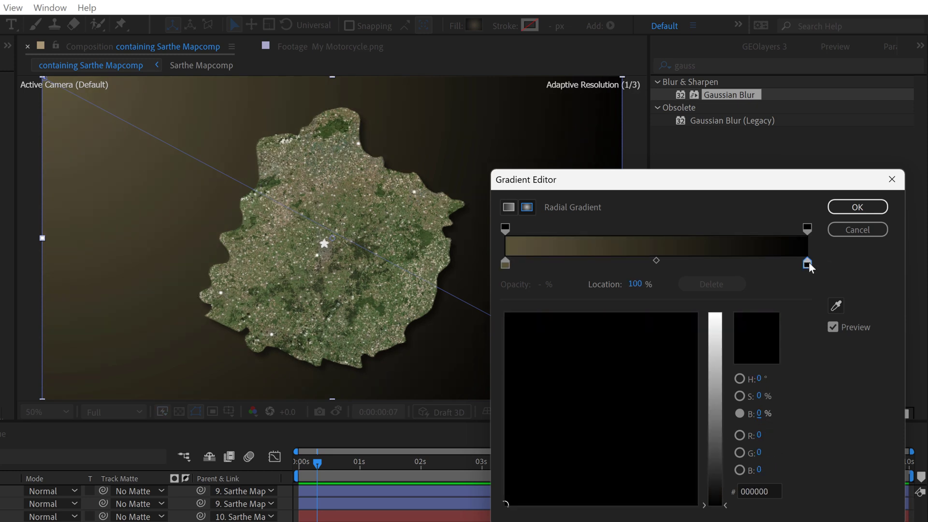
click(836, 307)
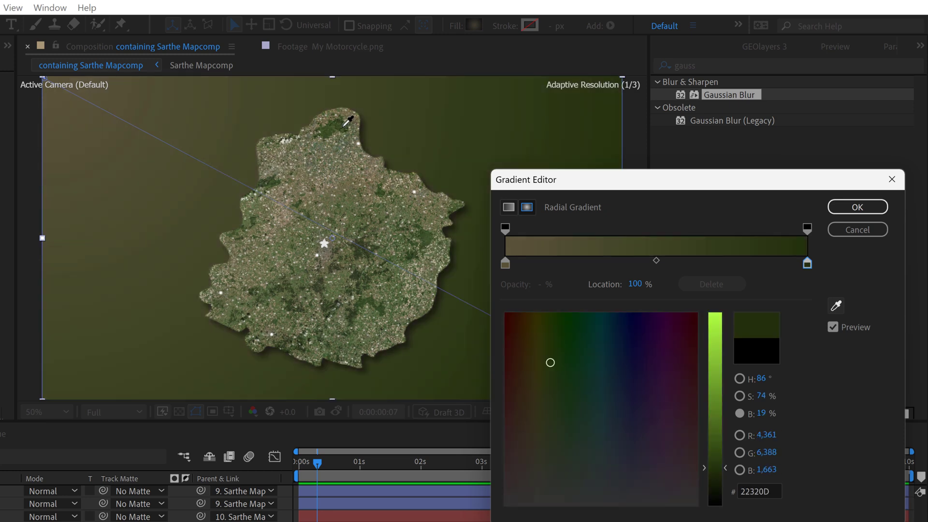
click(348, 121)
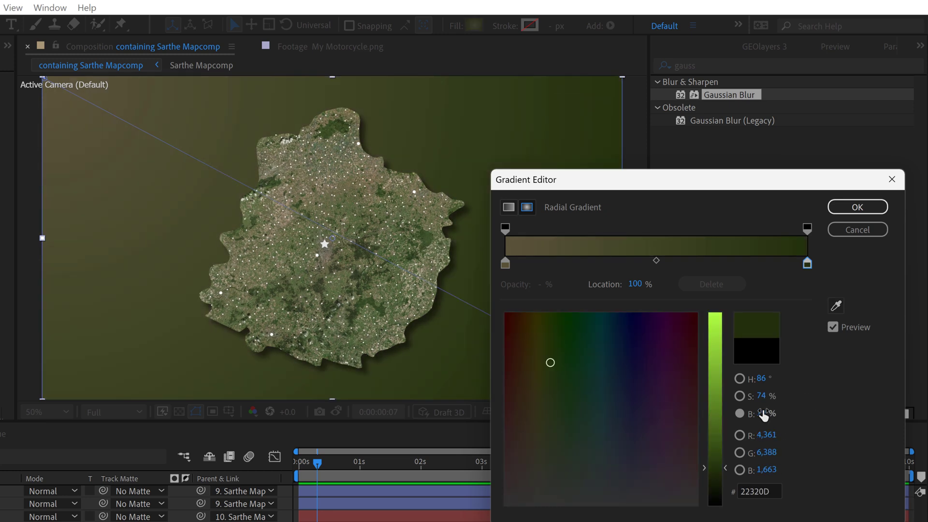
drag(761, 413, 775, 408)
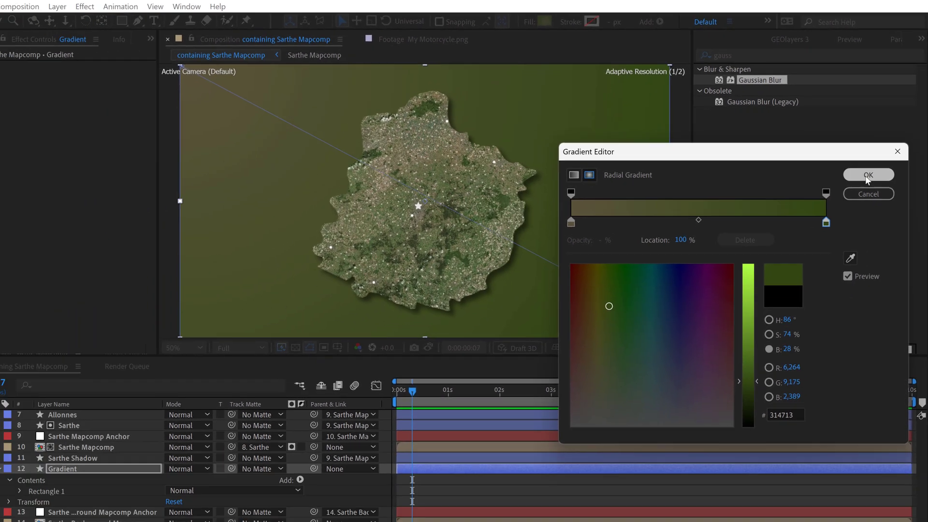
click(857, 206)
Set the Gradient layer's opacity to 50%
click(113, 444)
key(t)
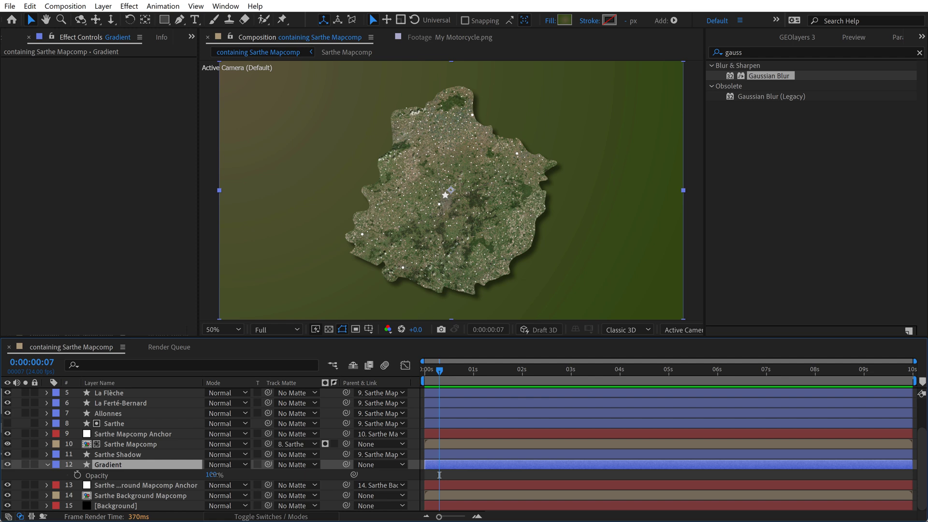
click(214, 475)
text(50)
key(Return)
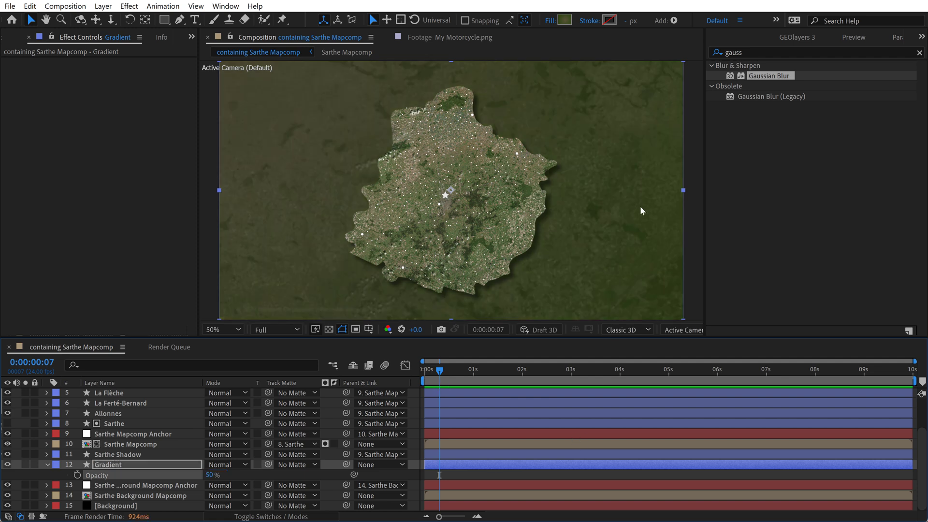
Create an adjustment layer directly below the Sarthe Shadow layer and name it "Noisy Vignette"
right_click(15, 463)
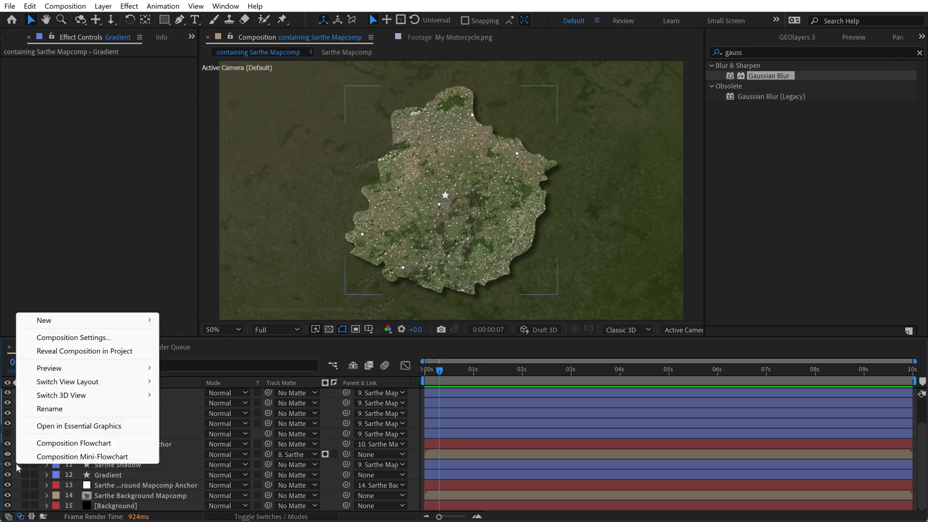
mouse_move(44, 321)
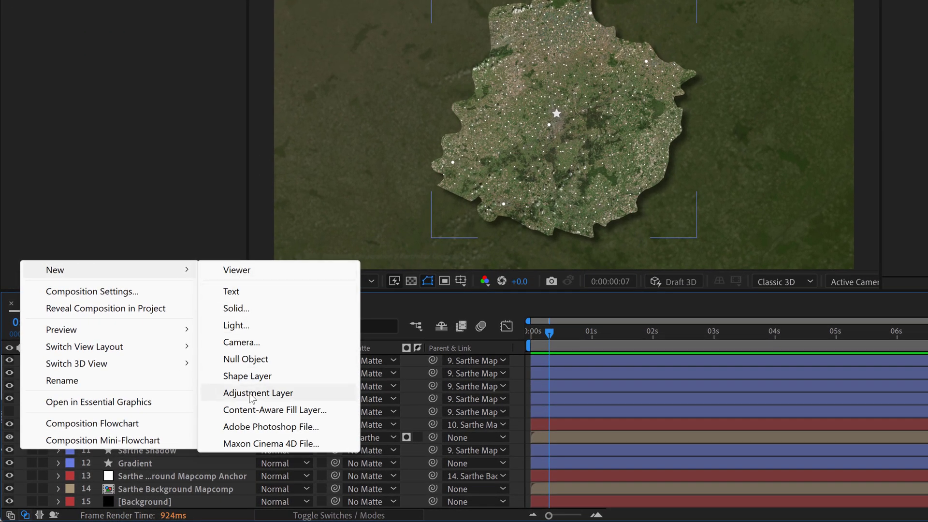
click(244, 399)
drag(156, 360, 154, 452)
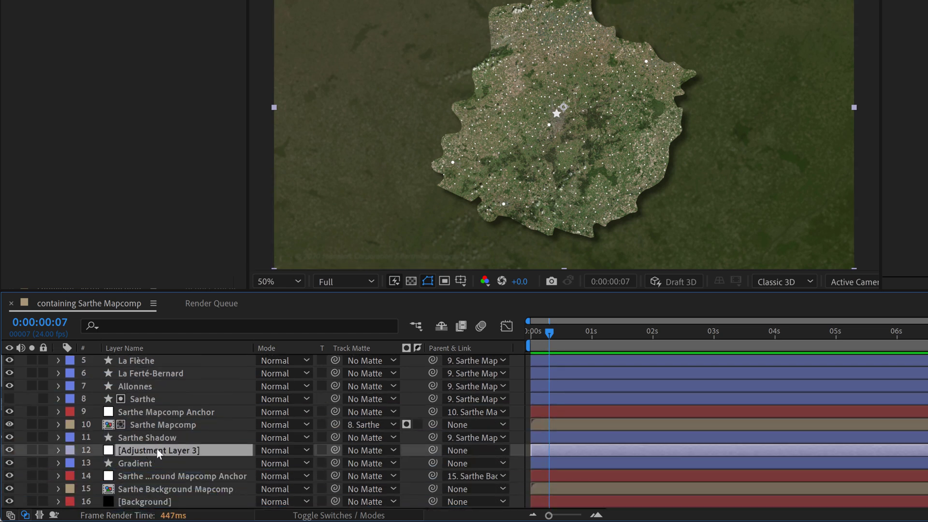
key(Return)
text(Noisy )
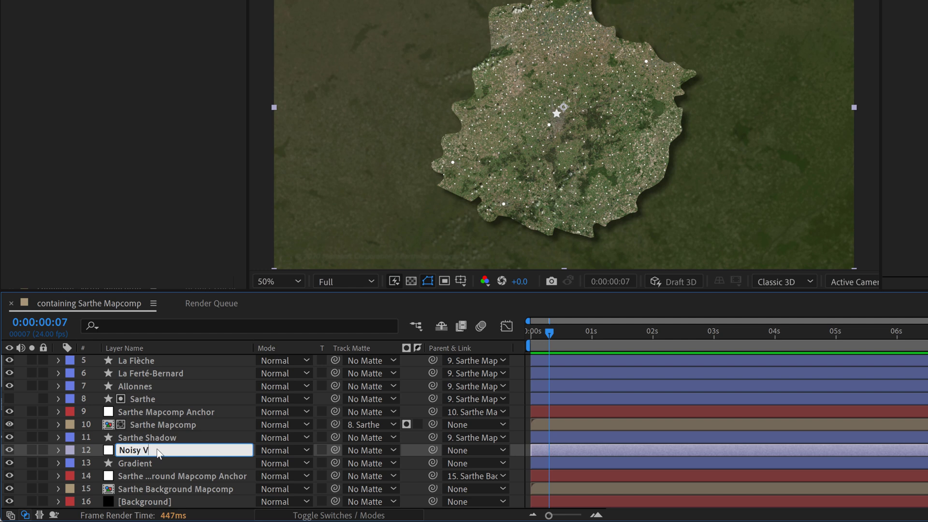
text(Vignette)
key(Return)
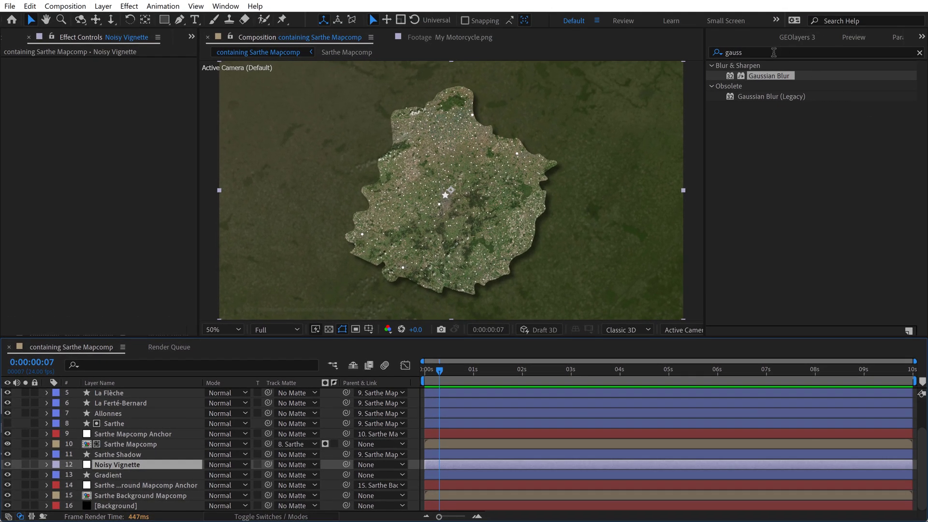
Apply the Noisy Vignette preset to the Noisy Vignette layer and shift its CC Vignette center to about 782, 522
click(773, 52)
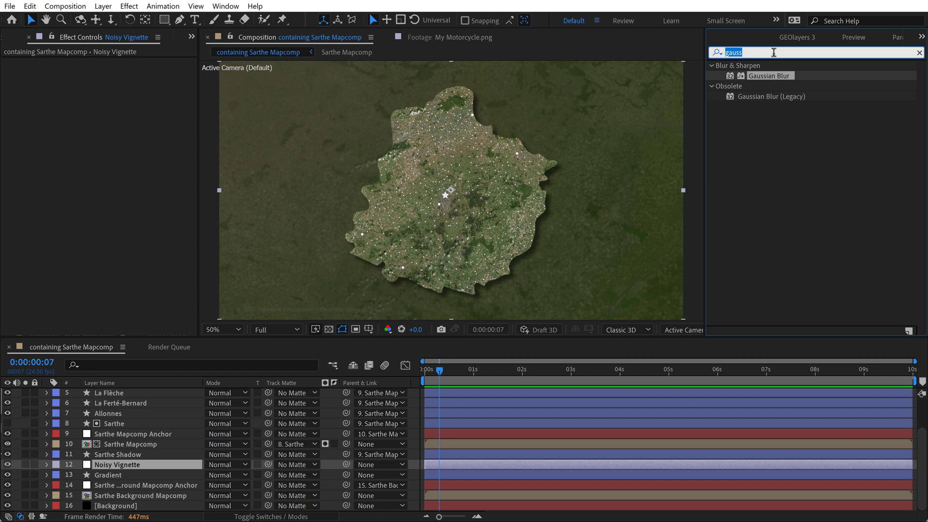
text(noisy)
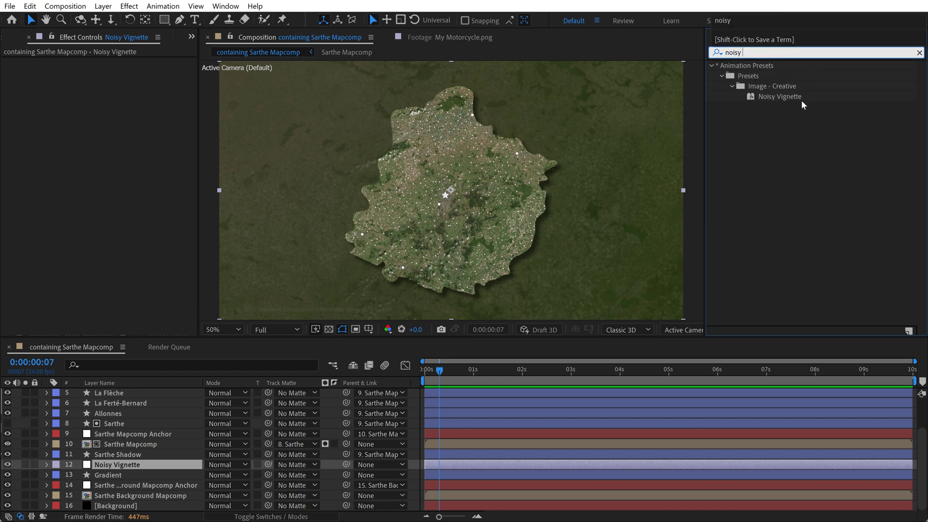
drag(797, 97, 103, 462)
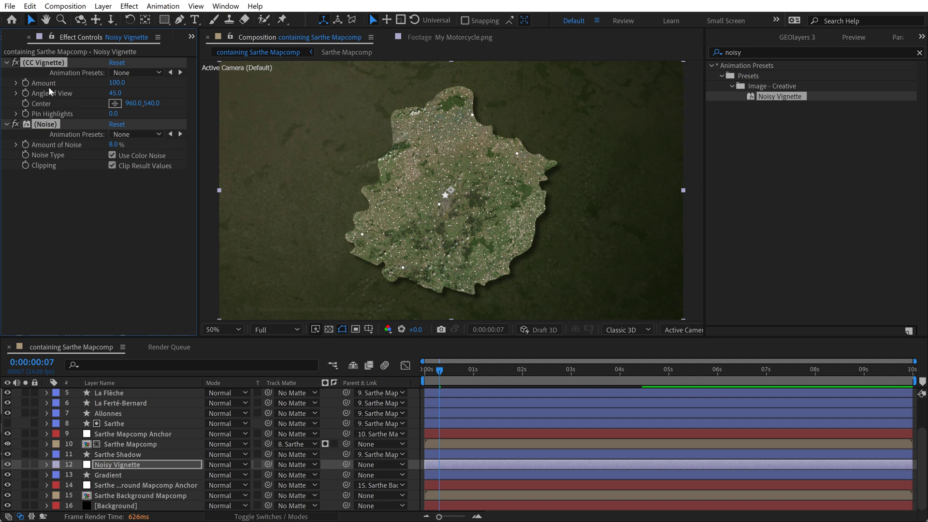
click(73, 74)
click(44, 62)
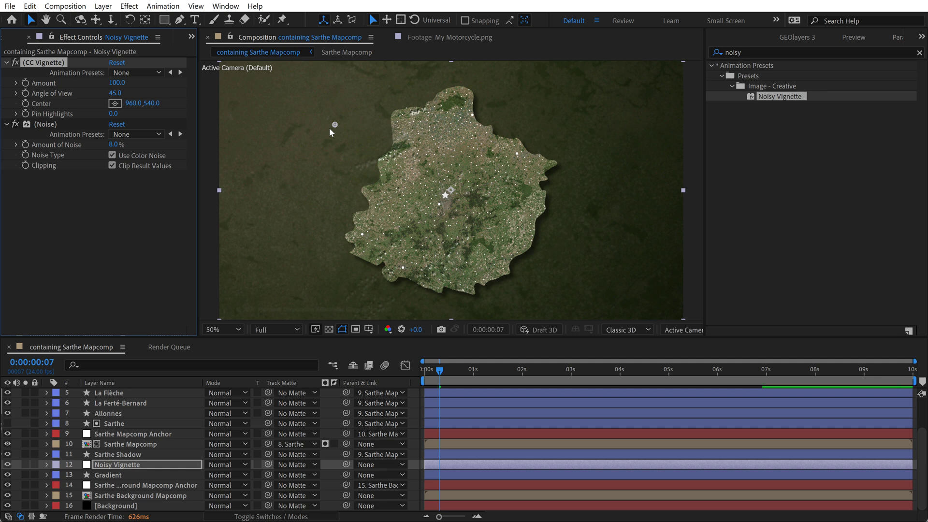
drag(335, 125, 314, 123)
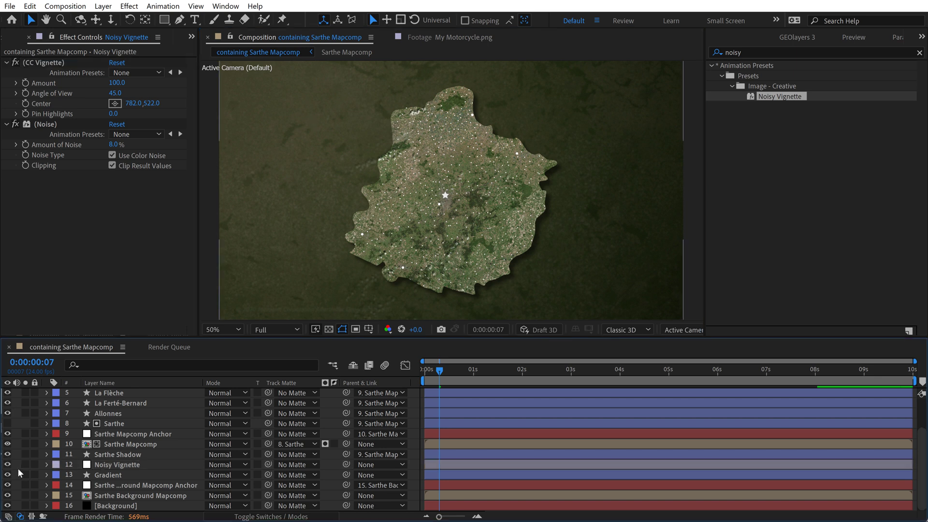
Add the Noise effect to the Gradient layer with the amount of noise set to 8%
click(104, 475)
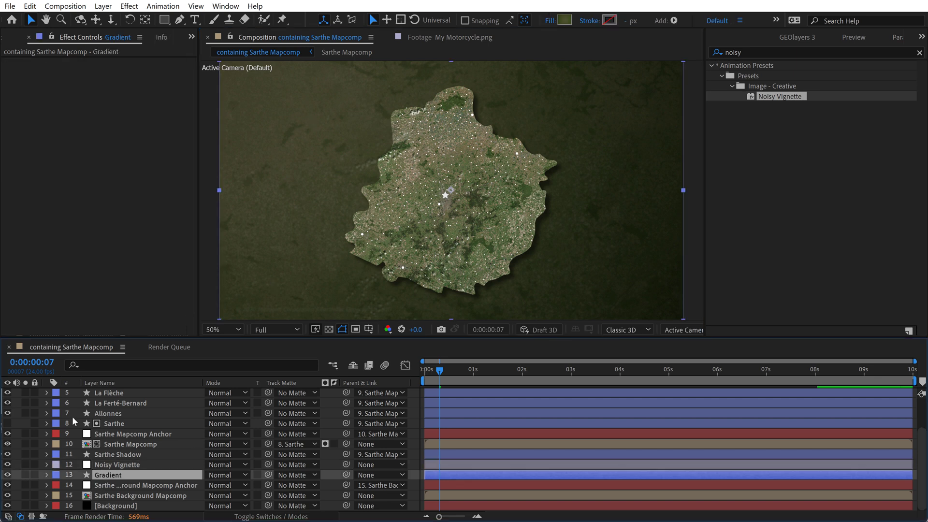
click(768, 52)
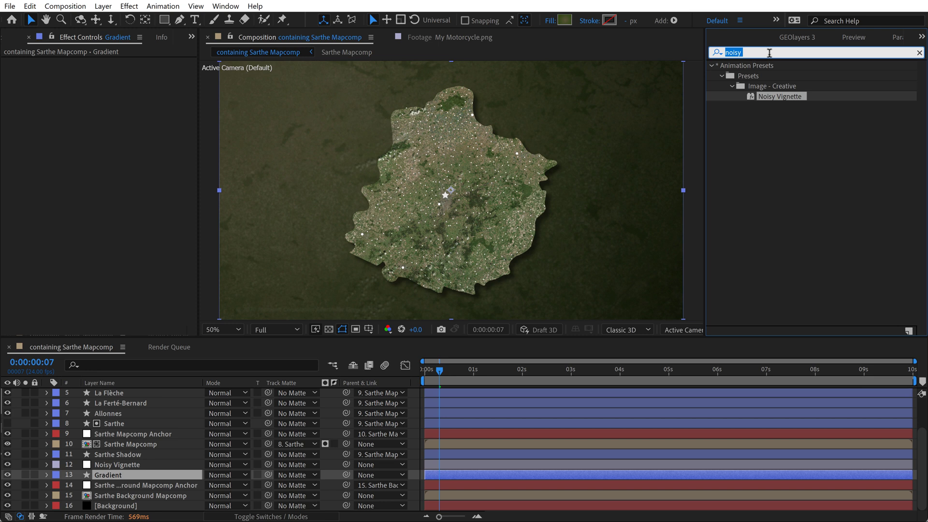
text(noise)
click(730, 251)
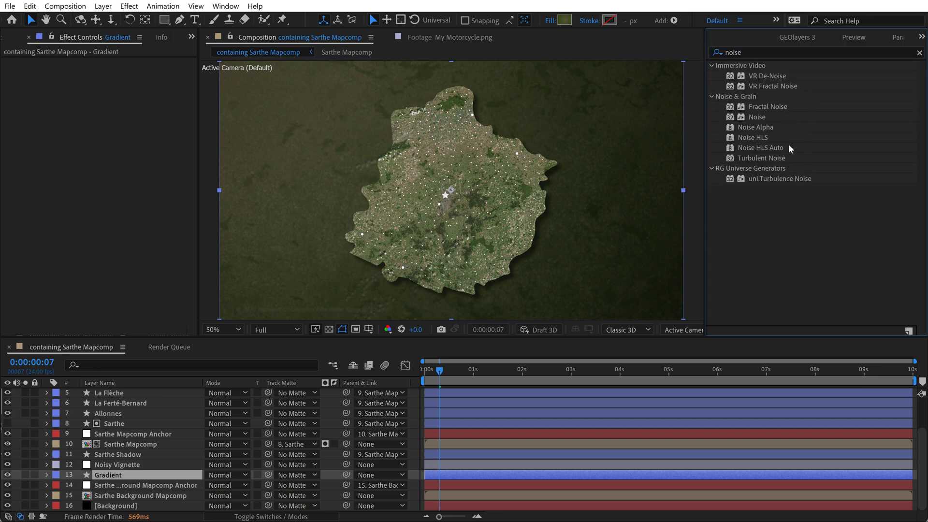
drag(753, 116, 101, 472)
click(114, 83)
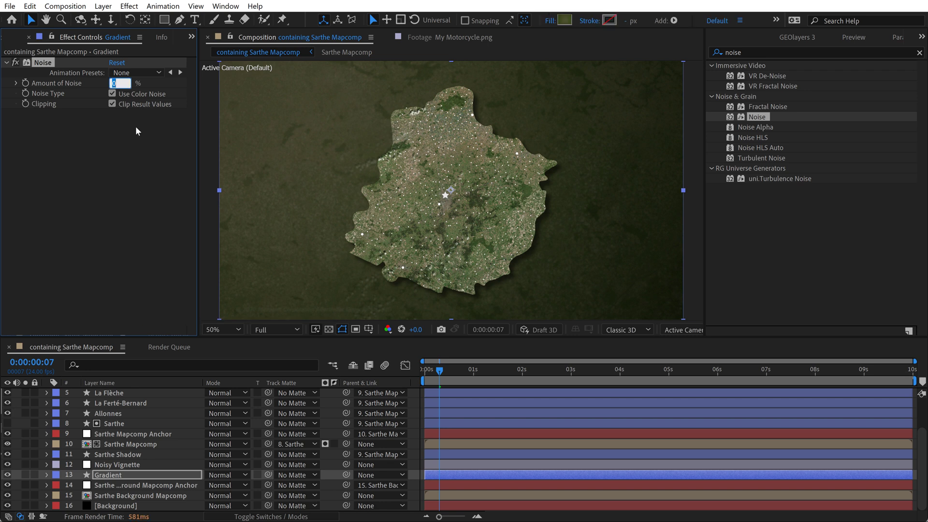
text(8)
key(Return)
Shorten the Gradient layer's radial fill by moving its end point from the lower-right corner inward to the edge of the region
click(106, 476)
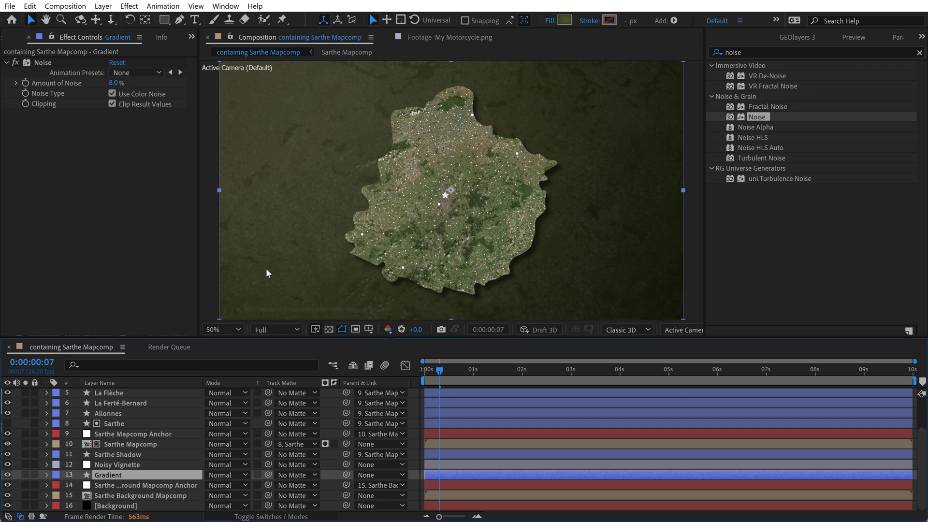
click(47, 474)
click(57, 455)
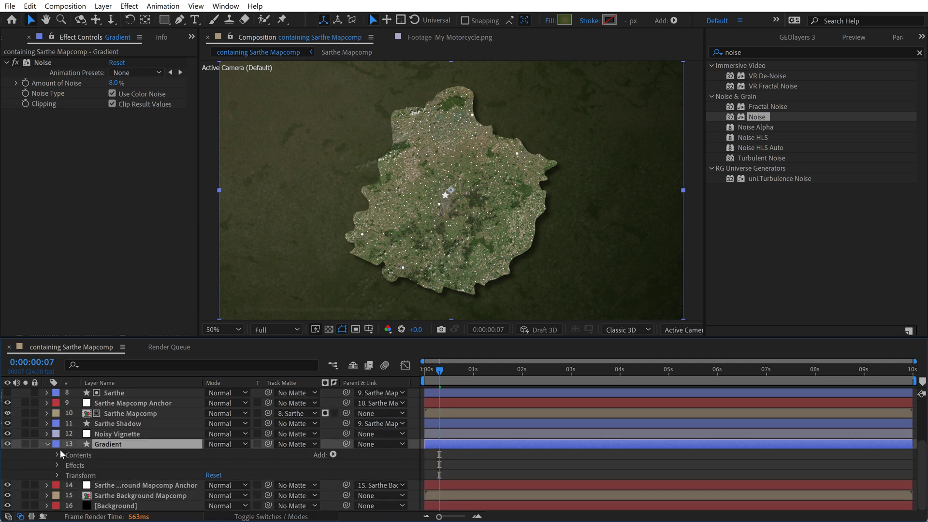
click(57, 454)
click(67, 464)
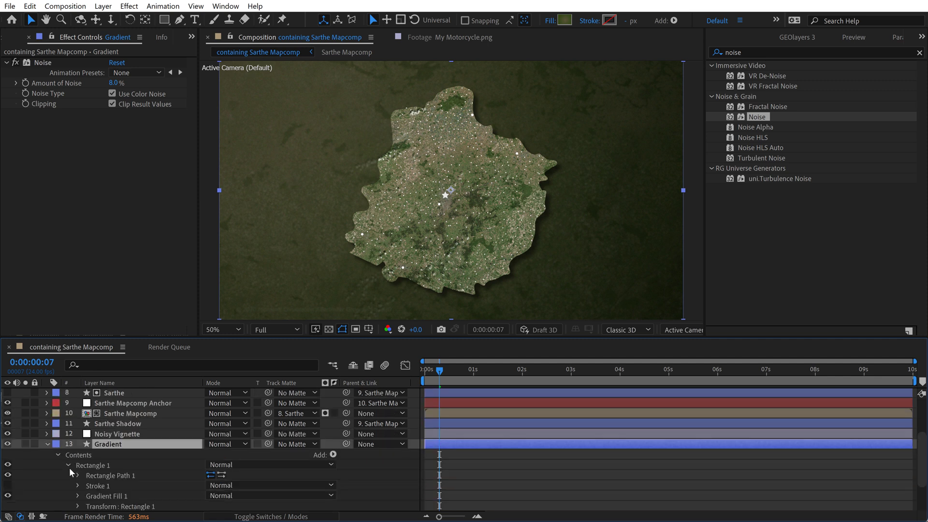
click(100, 494)
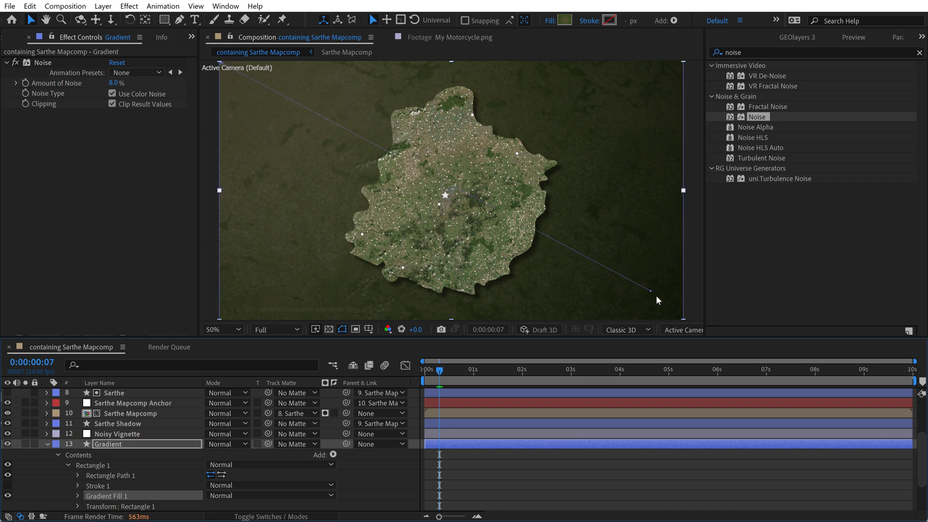
drag(650, 292, 548, 254)
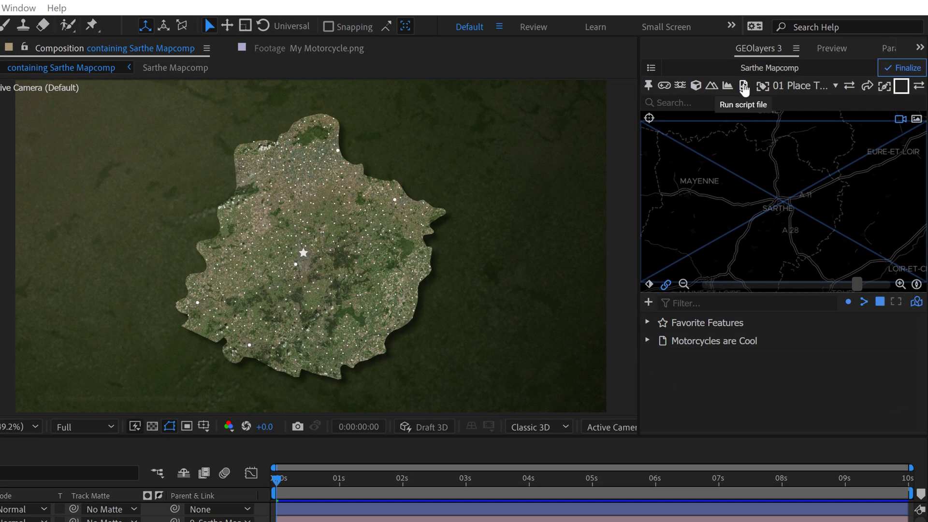
Run the GEOlayers scale bar script for the Sarthe Mapcomp
click(744, 88)
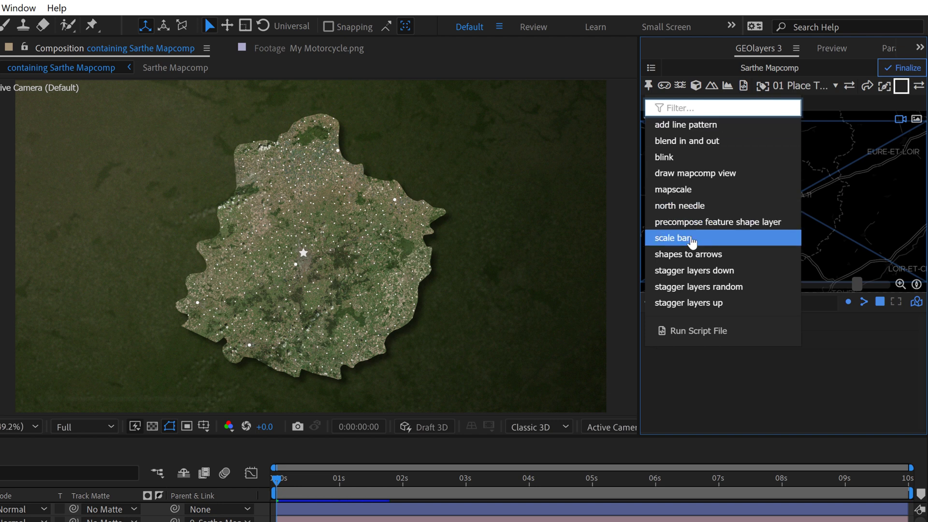
click(681, 243)
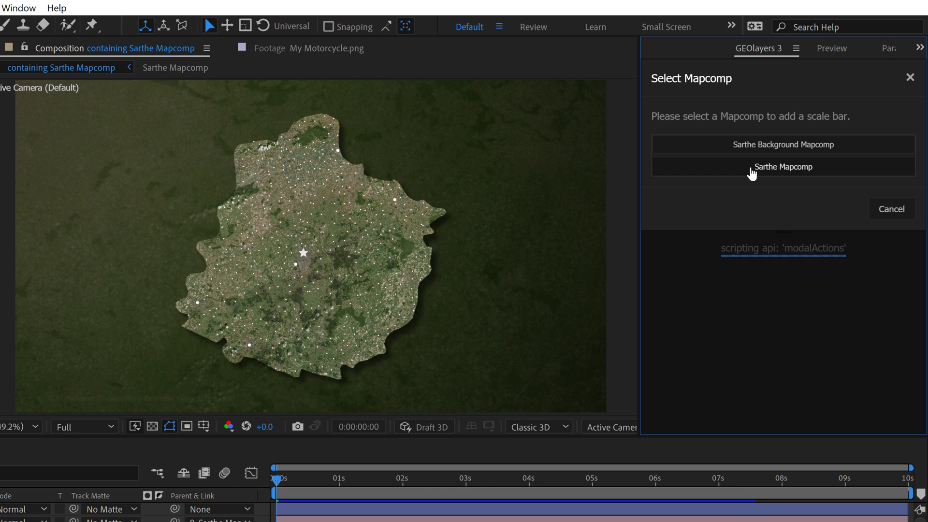
click(779, 169)
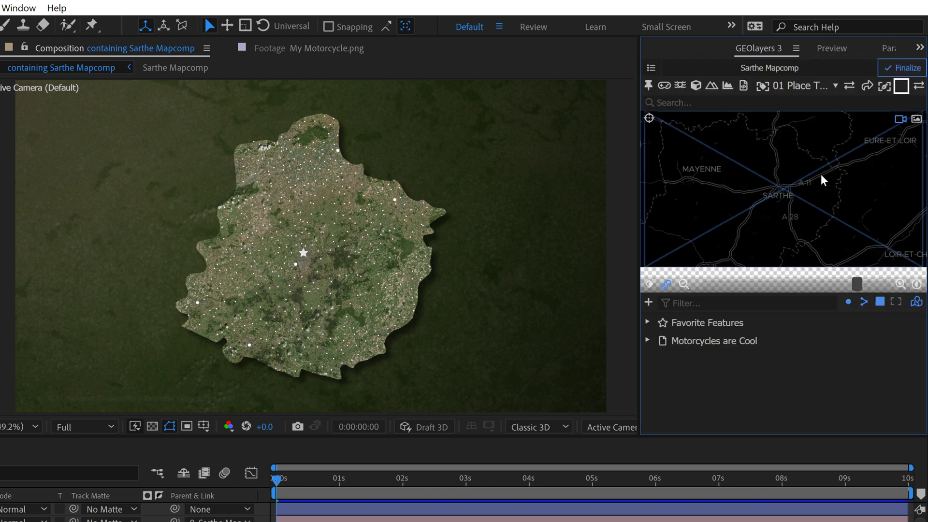
Set the Scale Bar layer's stroke color to 90% brightness
click(784, 146)
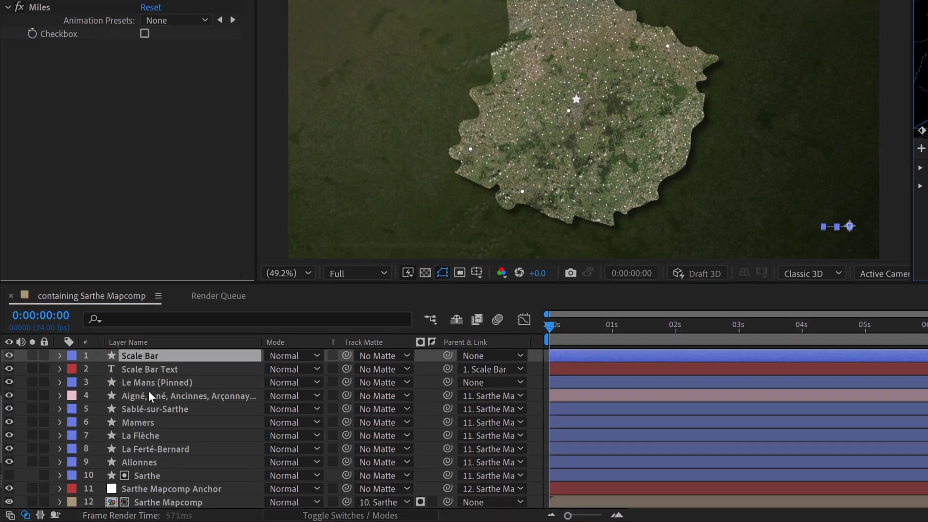
click(145, 368)
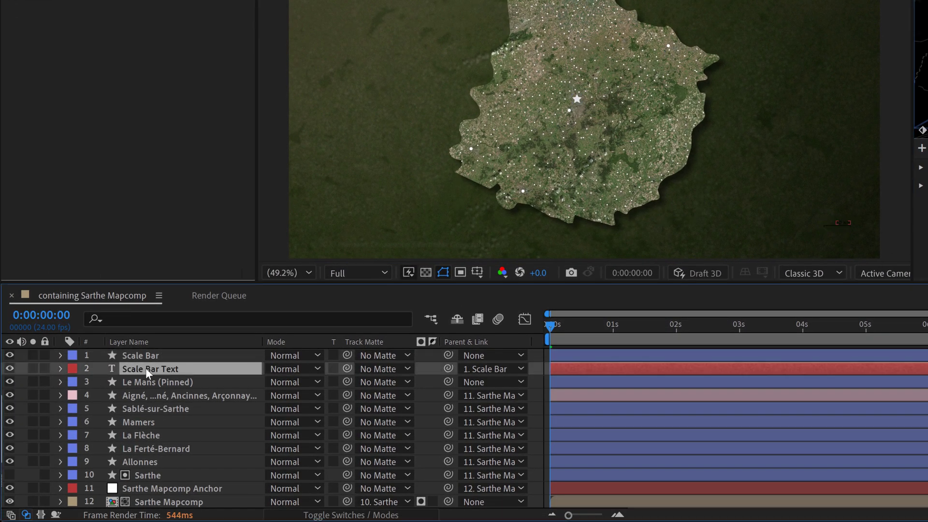
click(144, 355)
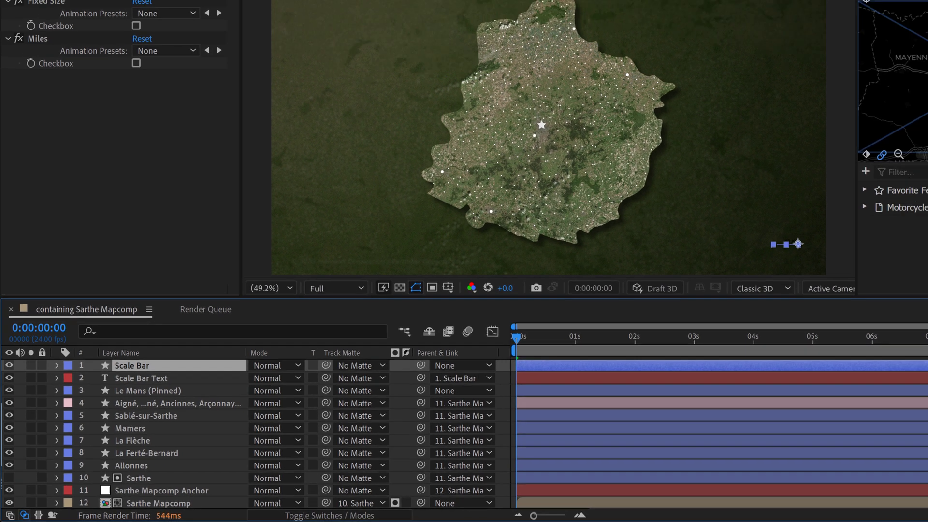
click(615, 18)
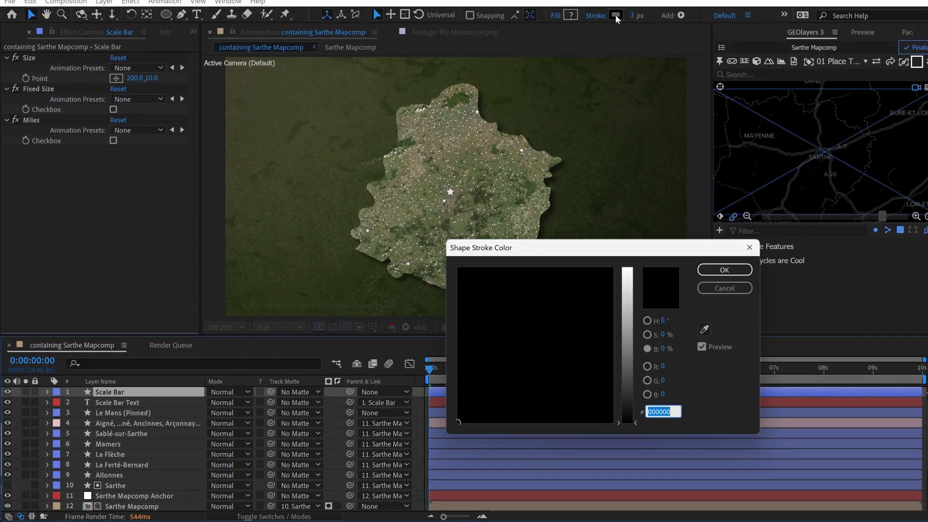
click(656, 349)
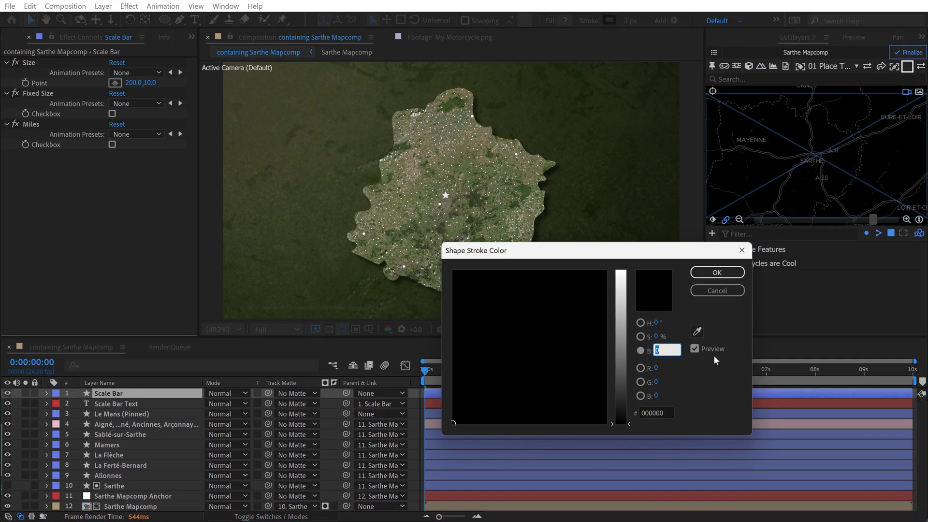
text(90)
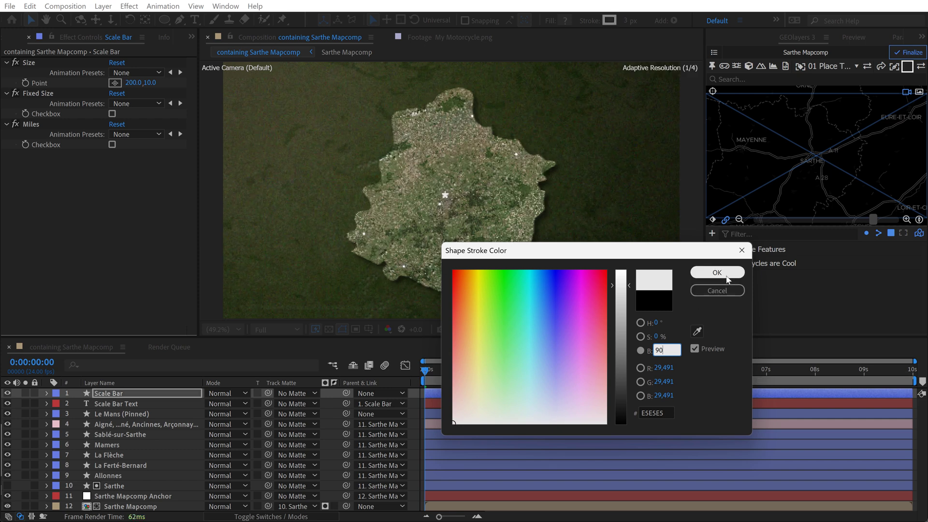
click(726, 276)
Set the Scale Bar Text layer's text color to 90% brightness
click(115, 404)
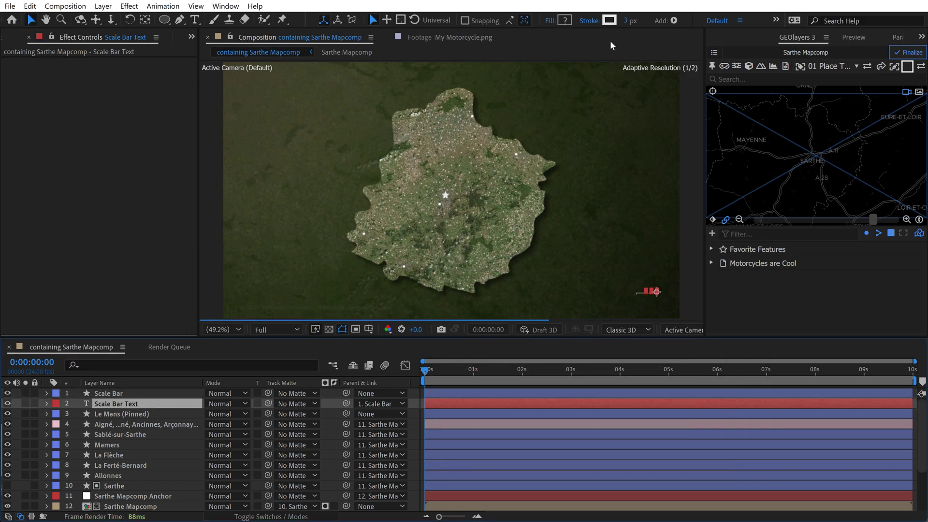
click(921, 37)
click(877, 86)
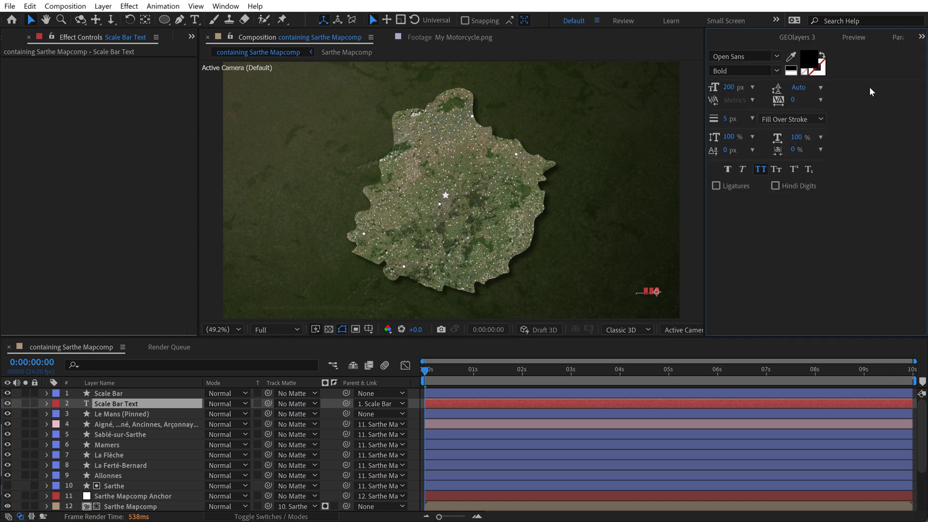
click(808, 62)
click(657, 351)
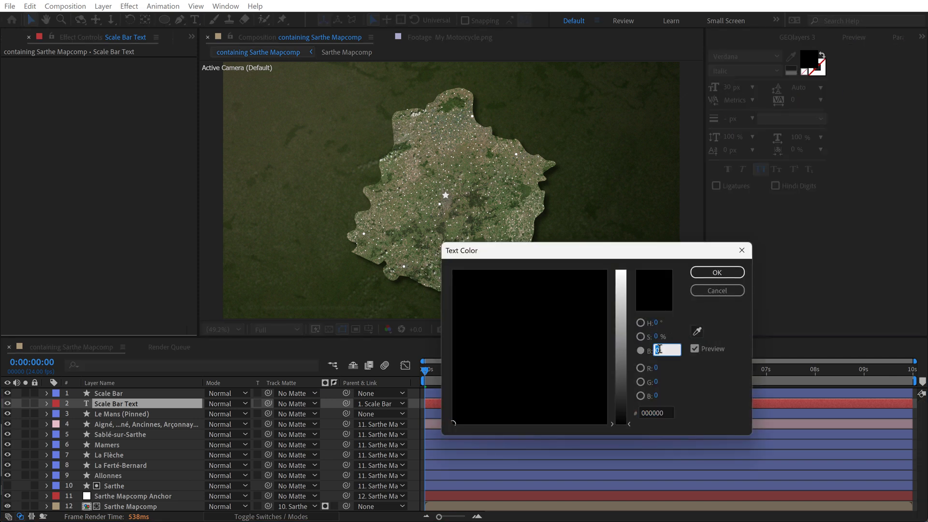
text(90)
click(703, 275)
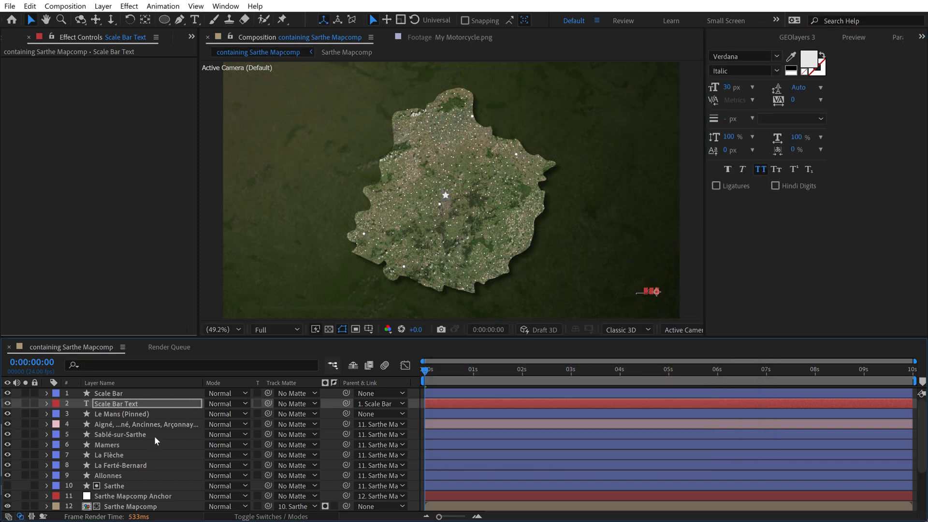
Enlarge the Scale Bar Text font, trying 100 px first and settling on 50 px
click(731, 87)
text(100)
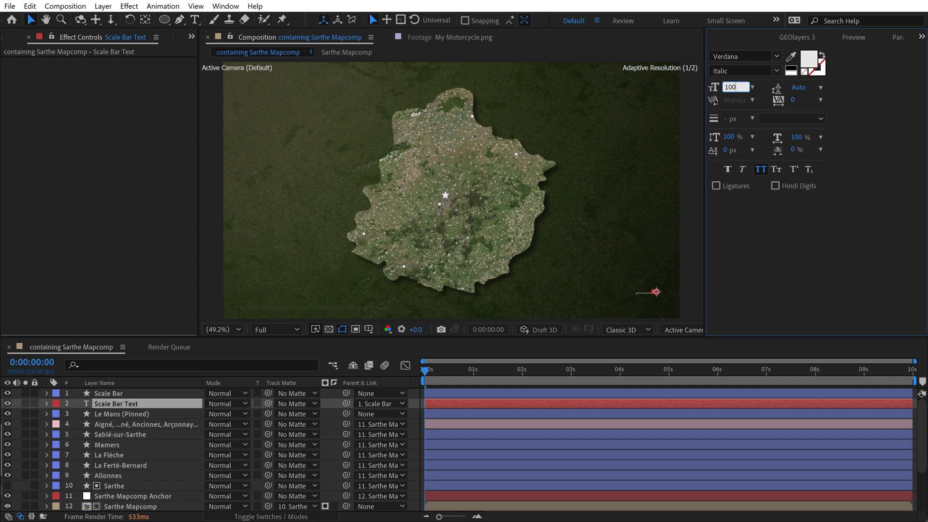
click(434, 348)
click(730, 89)
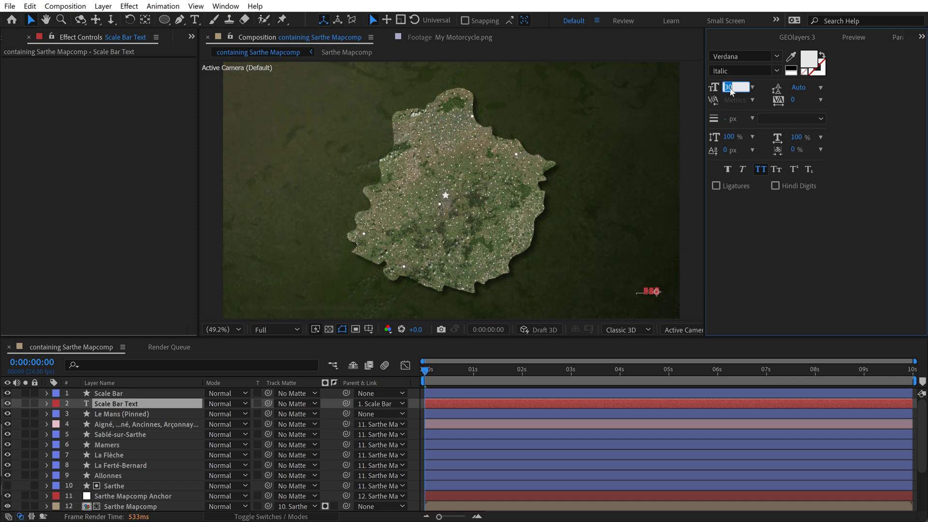
text(50)
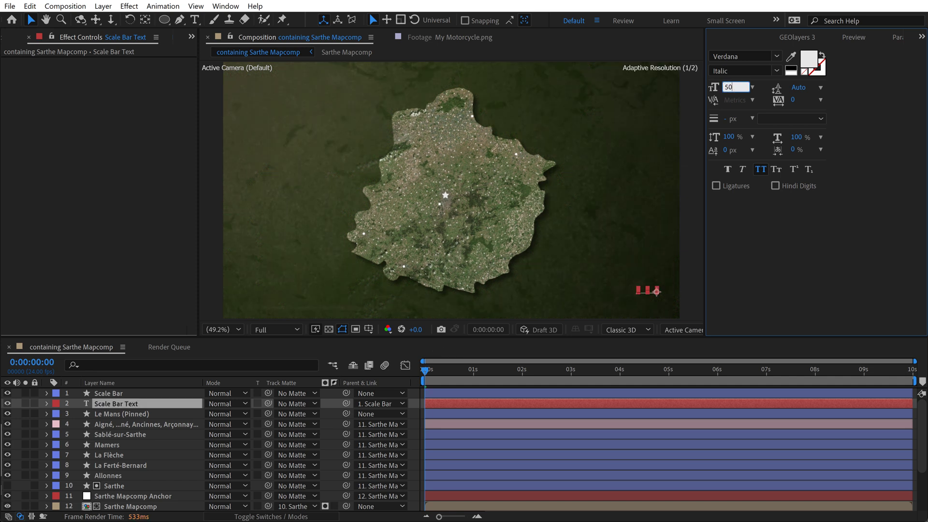
click(802, 210)
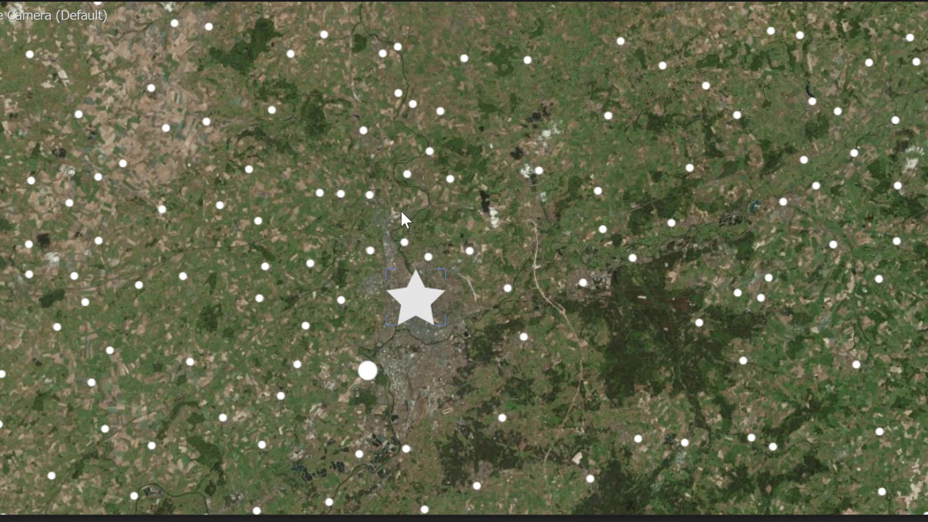
Activate the Ellipse tool and compare its stroke width with the town markers around Le Mans
drag(401, 212, 607, 341)
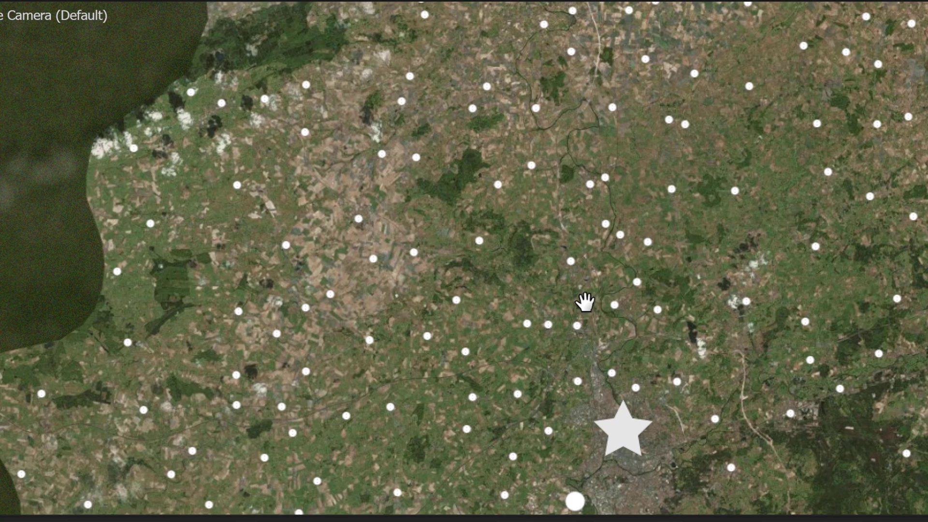
drag(584, 302, 518, 311)
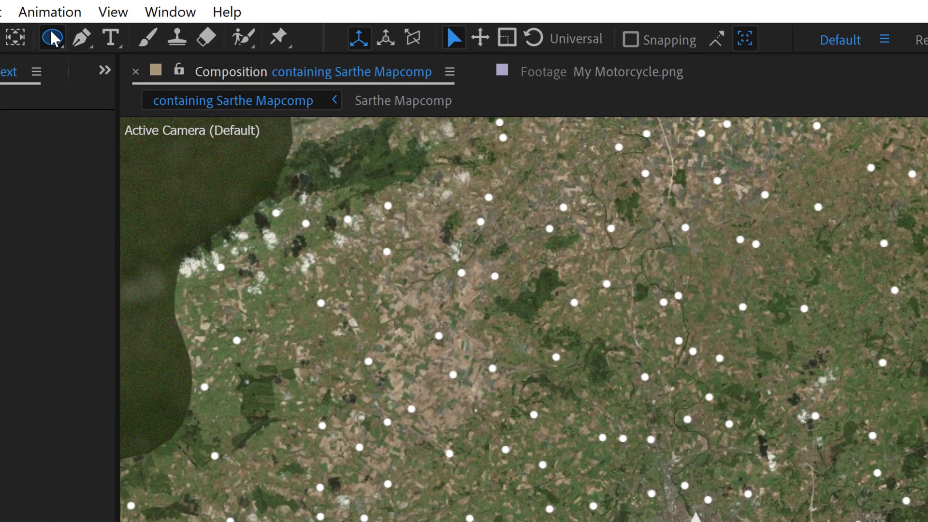
click(52, 43)
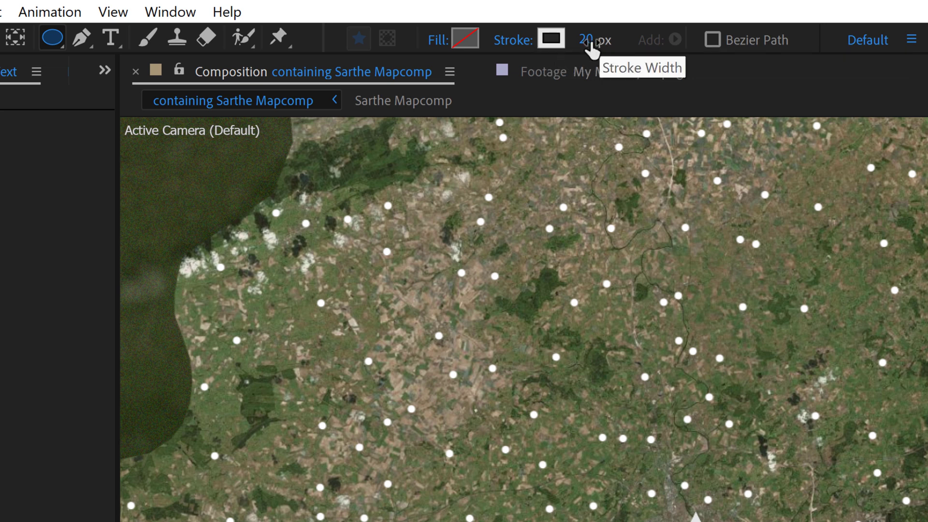
key(h)
mouse_move(681, 440)
mouse_down()
mouse_move(651, 316)
mouse_move(605, 268)
mouse_up()
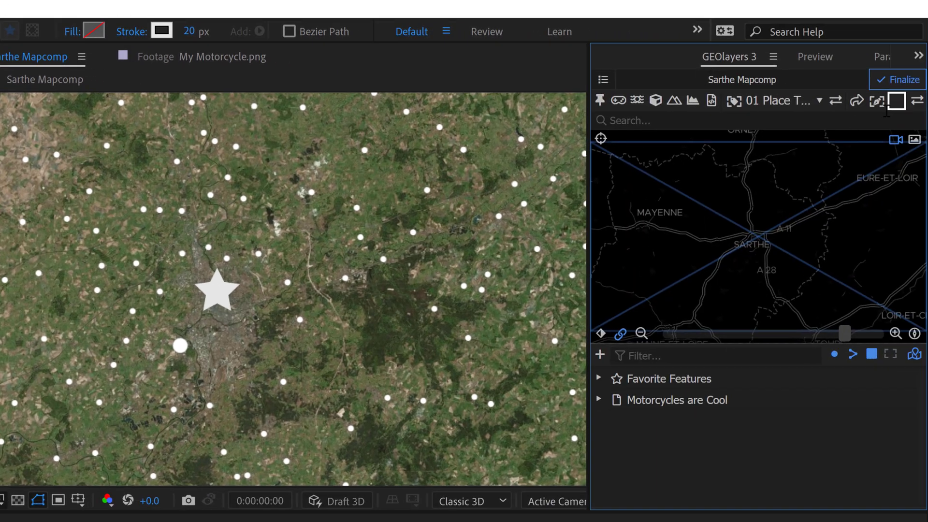
Look up the point width in the GEOlayers Towns shape style, discarding any edits
click(896, 102)
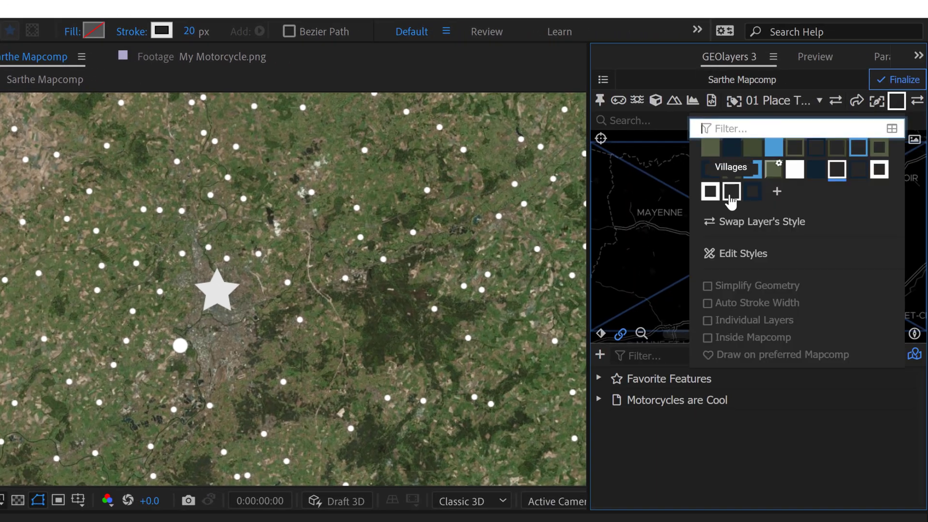
click(711, 198)
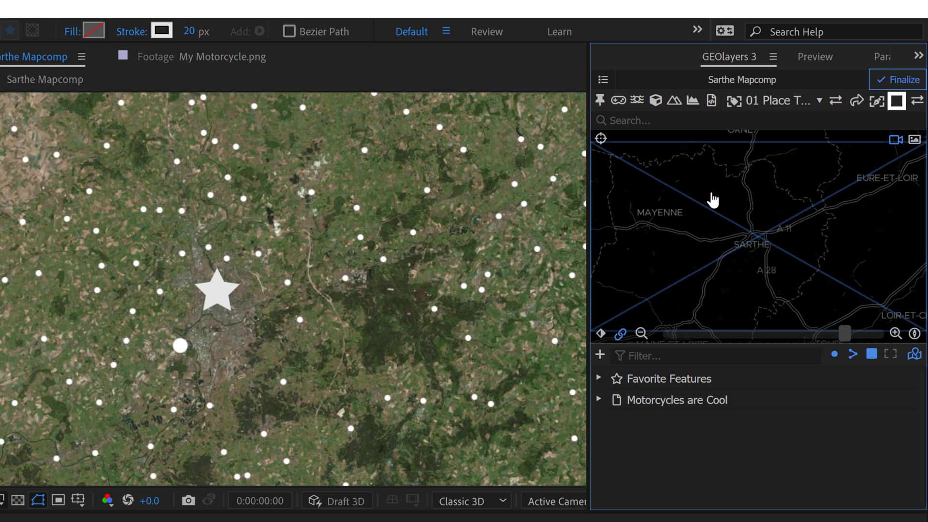
click(897, 101)
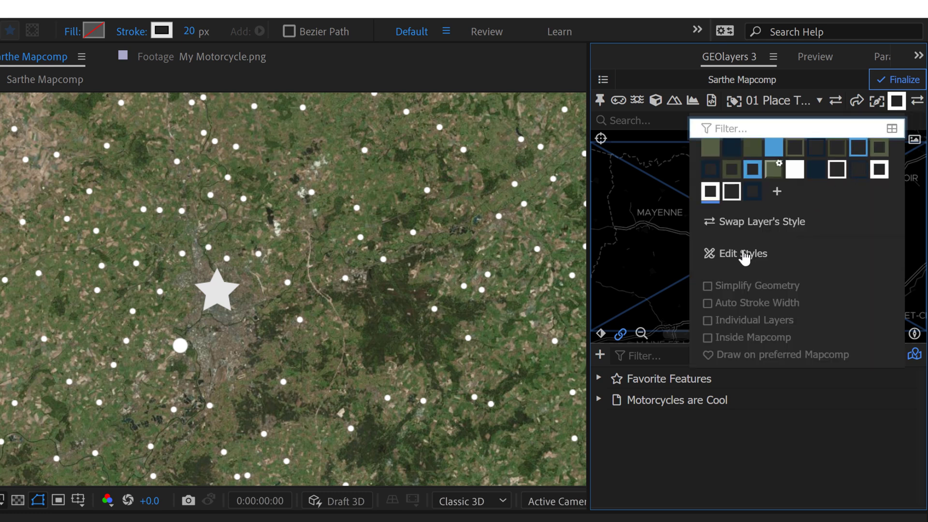
click(749, 254)
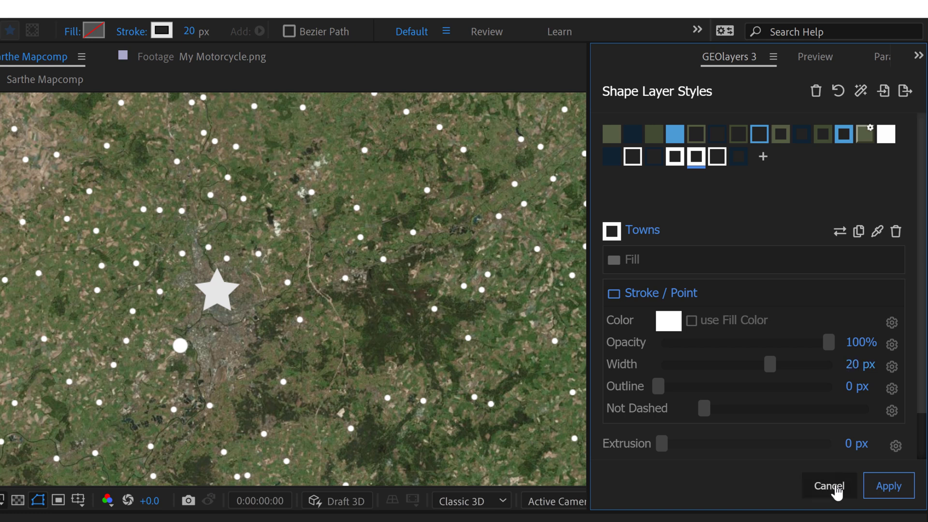
click(831, 487)
Look up the point width in the GEOlayers Villages shape style, discarding any edits
click(897, 100)
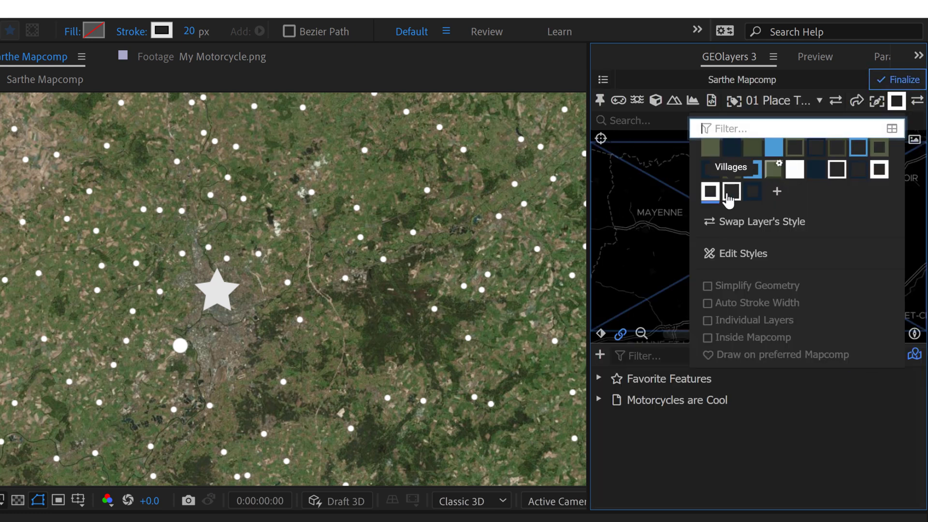
click(730, 191)
click(898, 104)
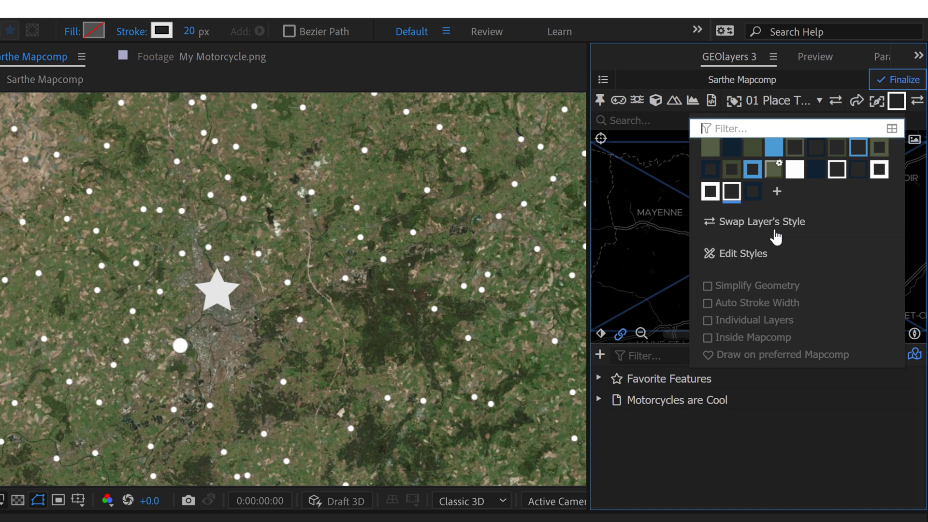
click(765, 252)
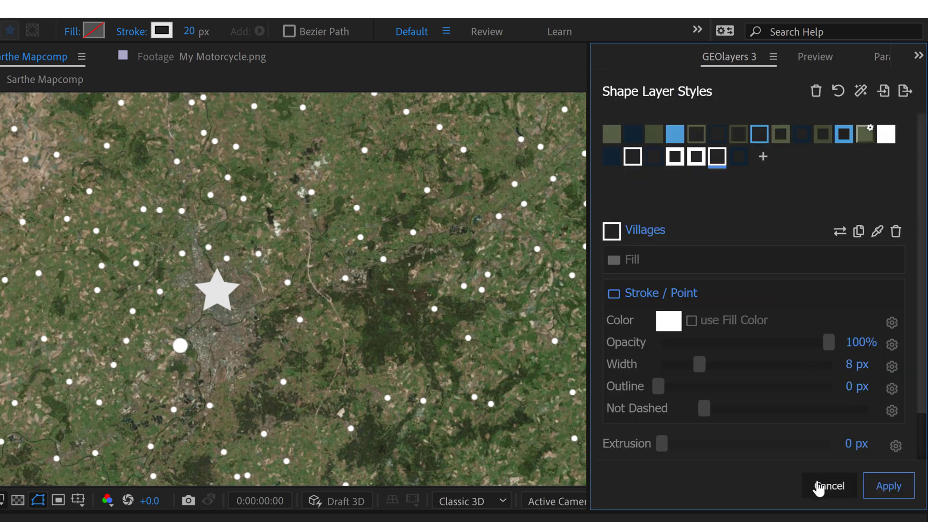
click(823, 487)
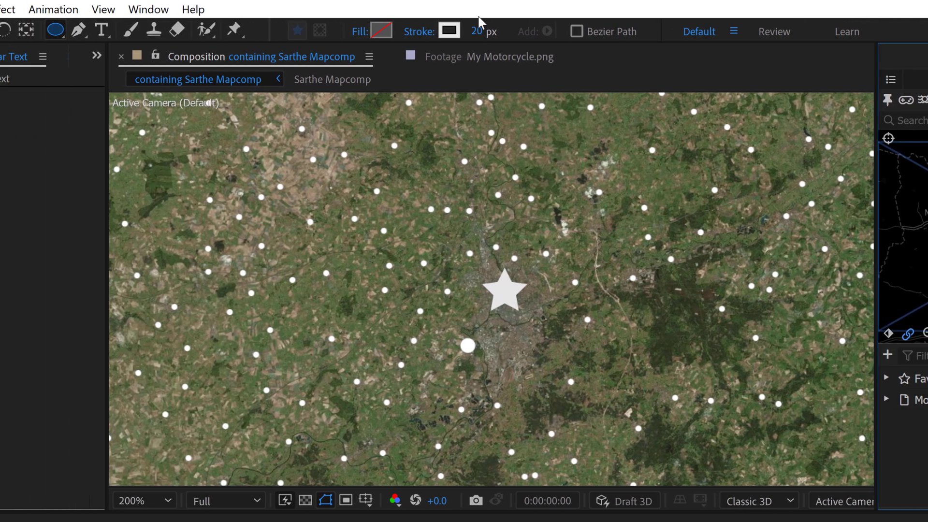
Create a composition-sized circle as a new shape layer and set its Ellipse Path 1 size to 1, 1
double_click(55, 30)
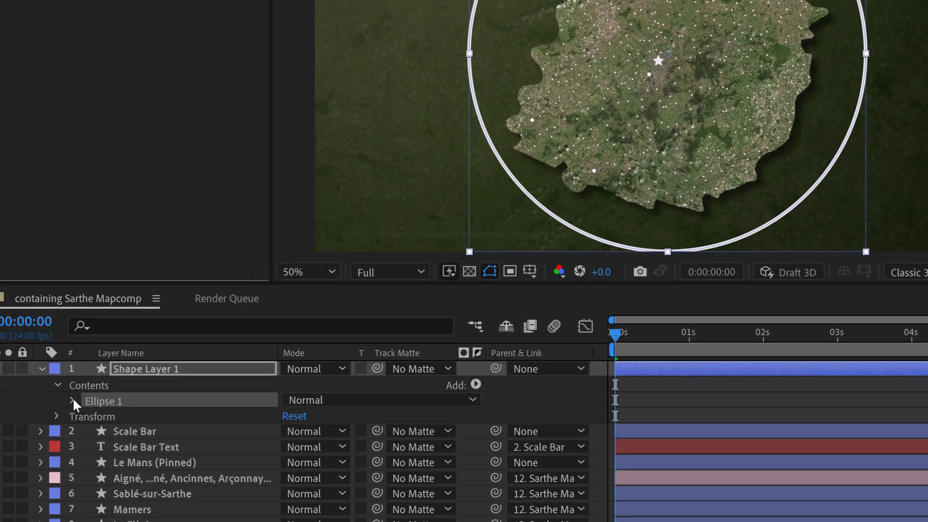
click(72, 397)
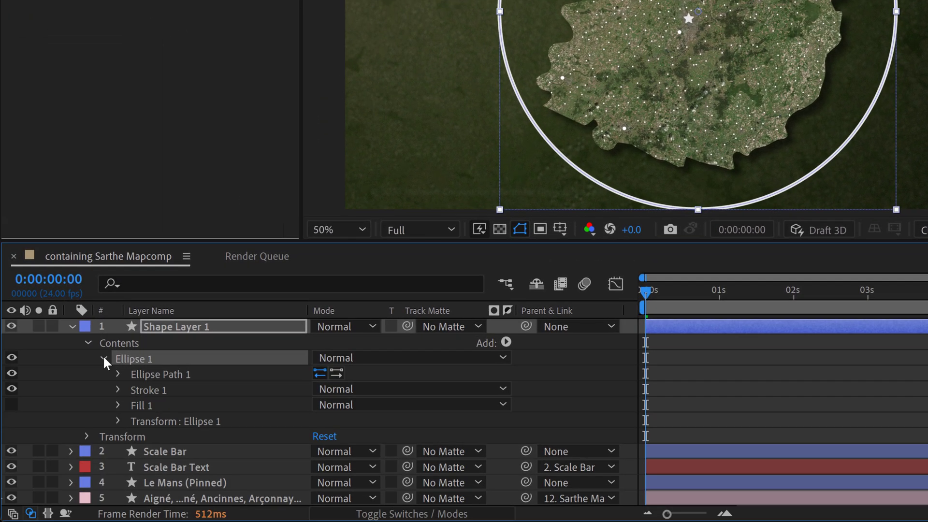
click(117, 374)
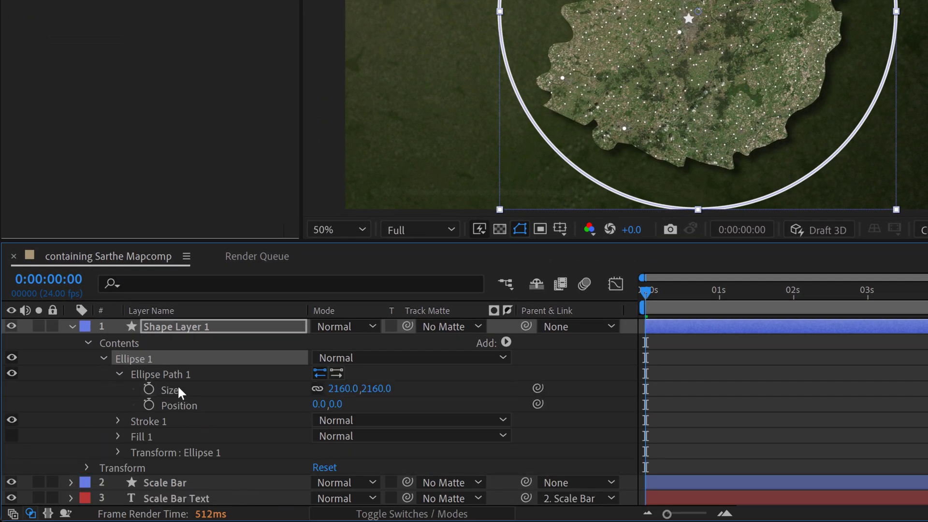
click(343, 388)
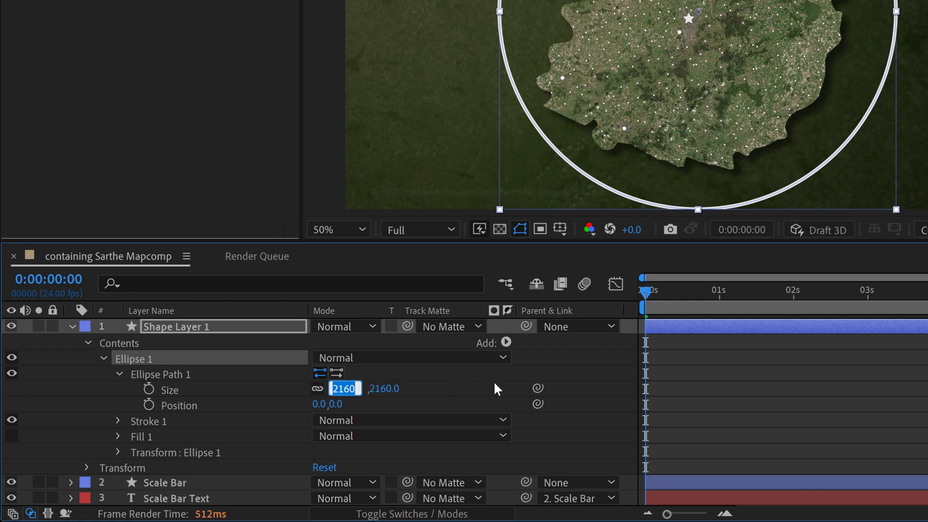
text(1)
click(720, 380)
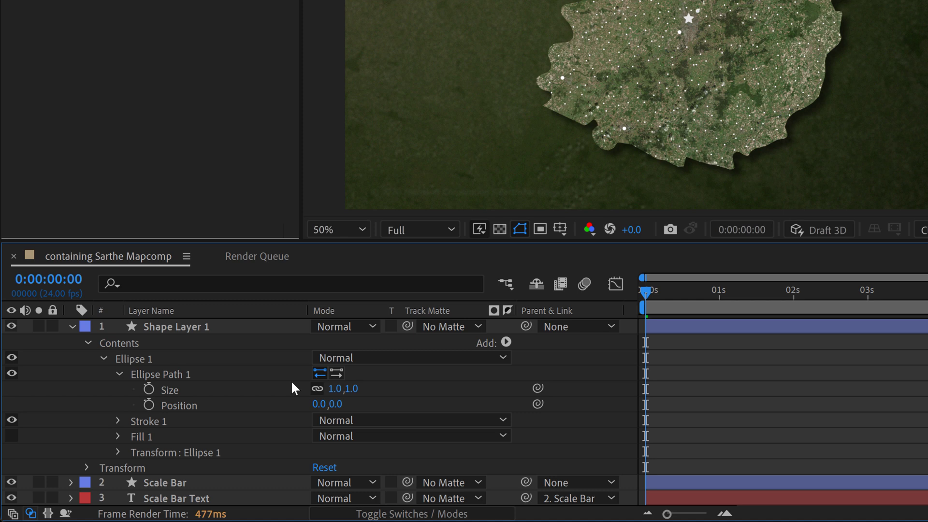
click(104, 357)
Rename the new circle's shape layer as LEGEND - Town after comparing its dot with the markers near Le Mans
click(168, 327)
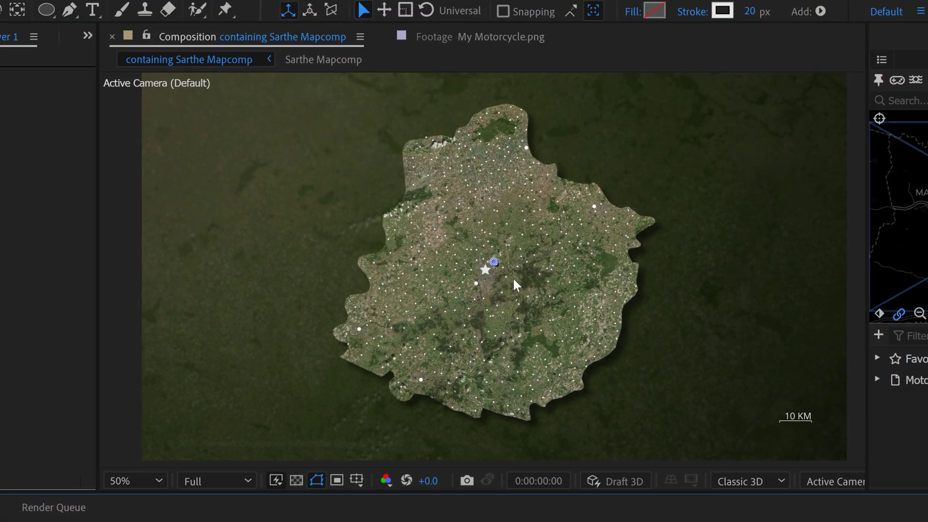
scroll(599, 160, up, 6)
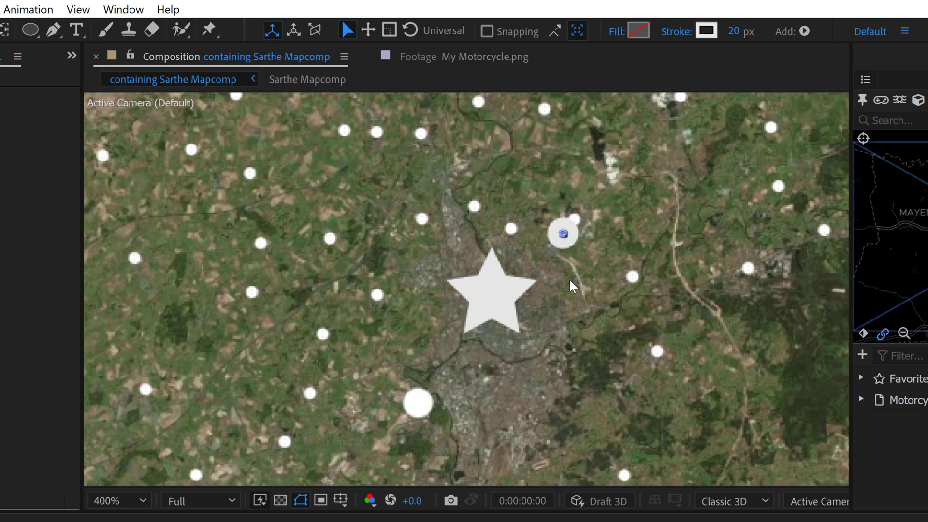
key(space)
drag(555, 246, 541, 214)
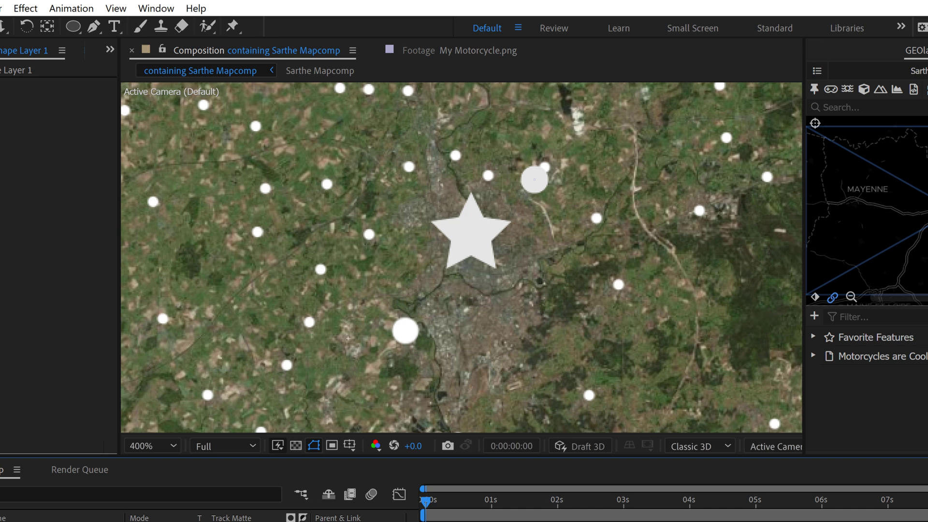
click(144, 396)
key(Return)
text(LEGEND - Town)
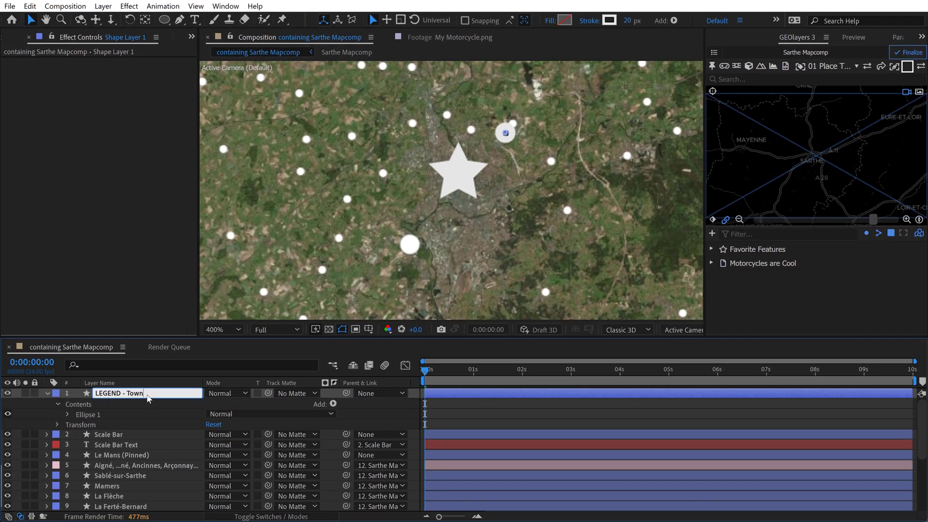
key(Return)
Move the LEGEND - Town dot to the empty lower-left area of the composition
key(slash)
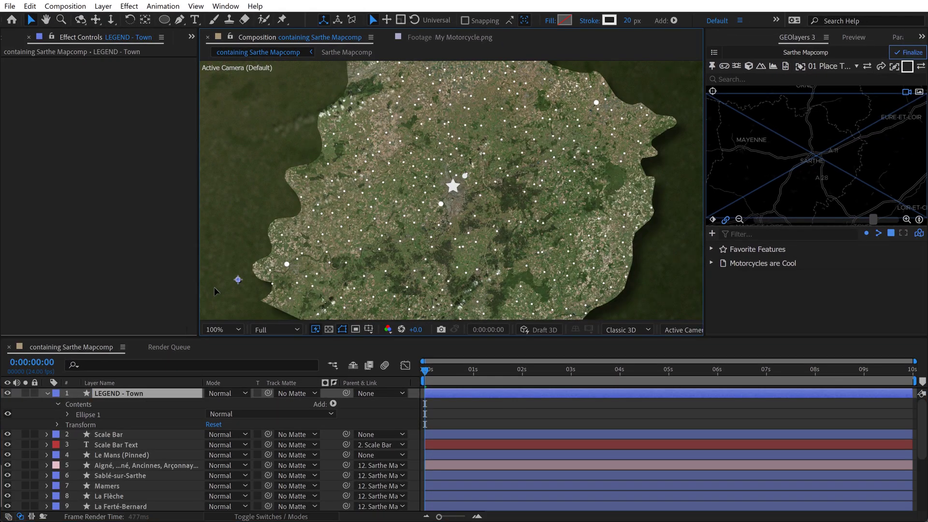
drag(221, 308, 373, 235)
scroll(417, 229, down, 1)
key(v)
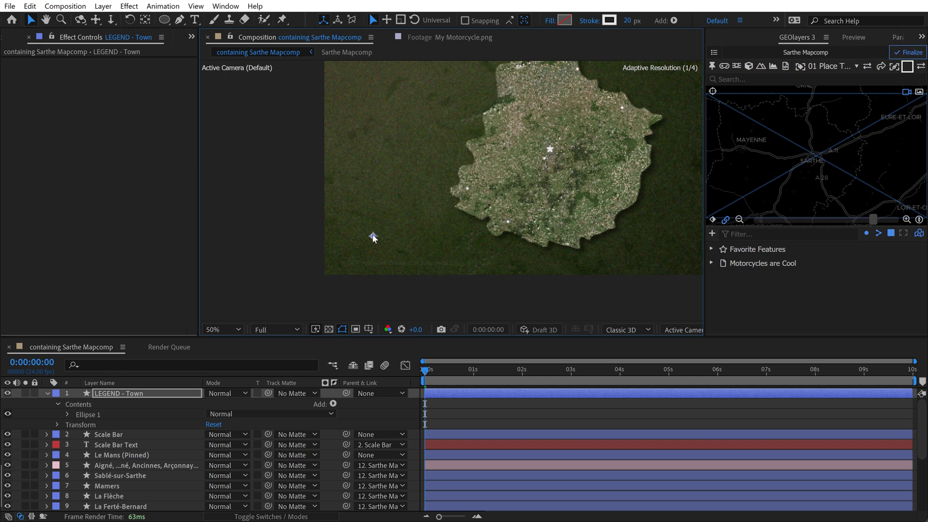
Duplicate the LEGEND - Town dot layer and rename the copy as LEGEND - Villages
key(slash)
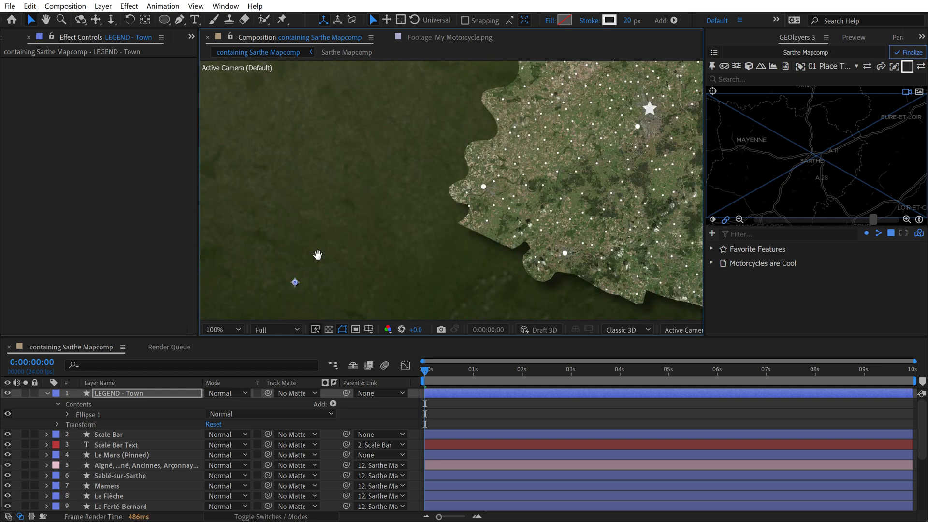
drag(317, 255, 466, 177)
key(period)
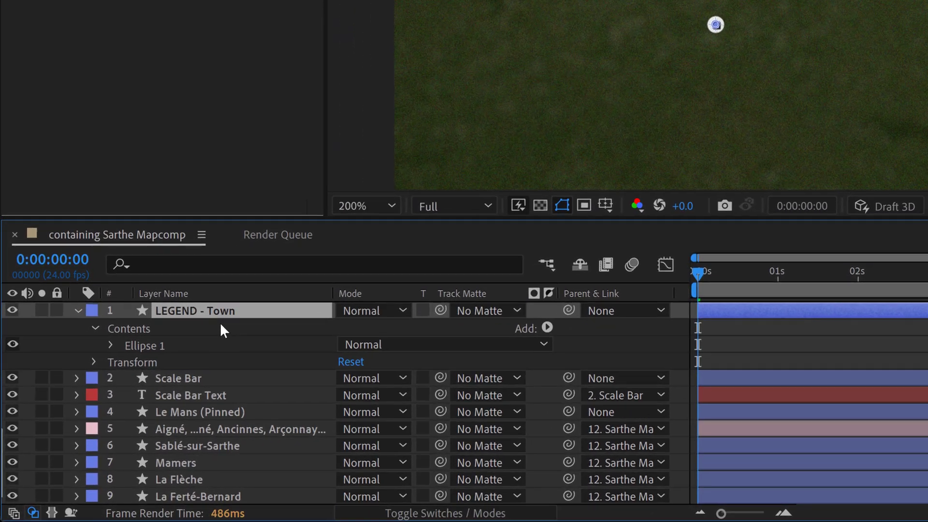
key(ctrl+d)
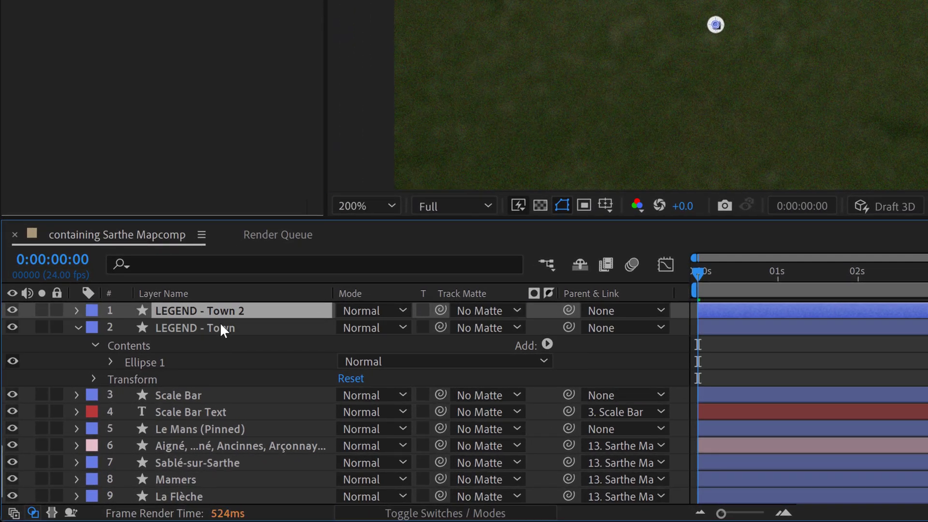
key(Return)
key(Right)
key(BackSpace)
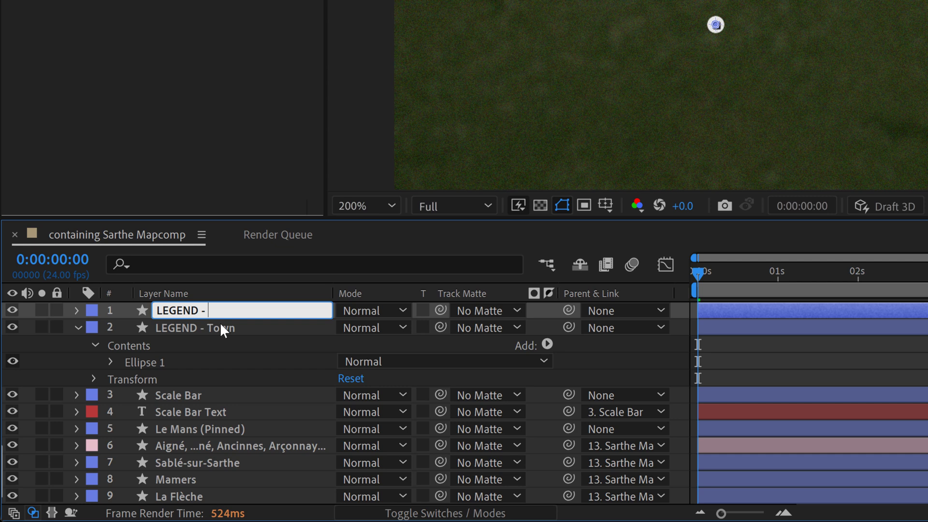
text(Villages)
key(Return)
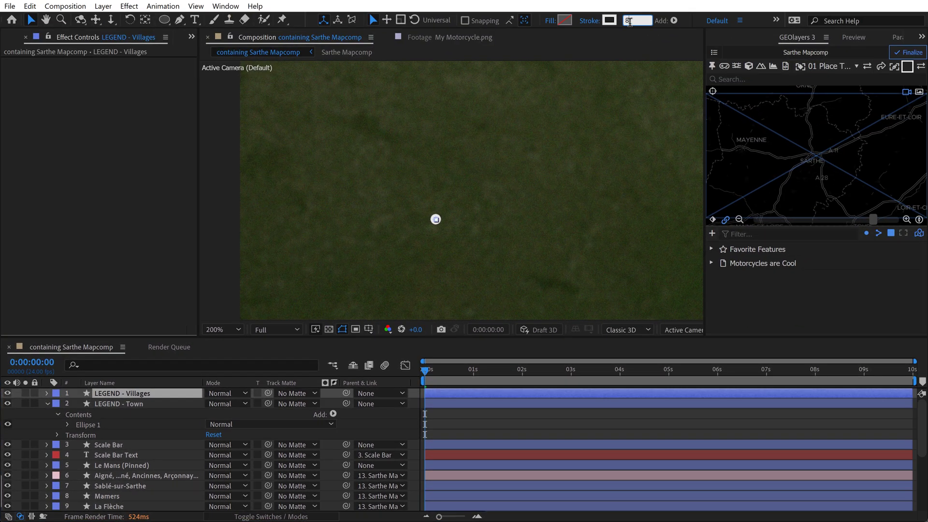
Set the LEGEND - Villages dot's stroke width to 8 px and move it just above the town dot
key(Return)
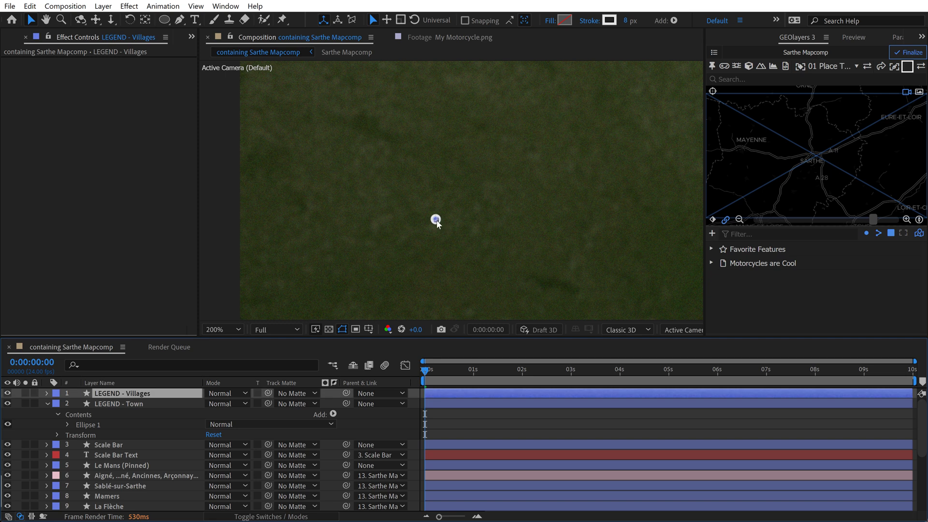
drag(436, 221, 436, 202)
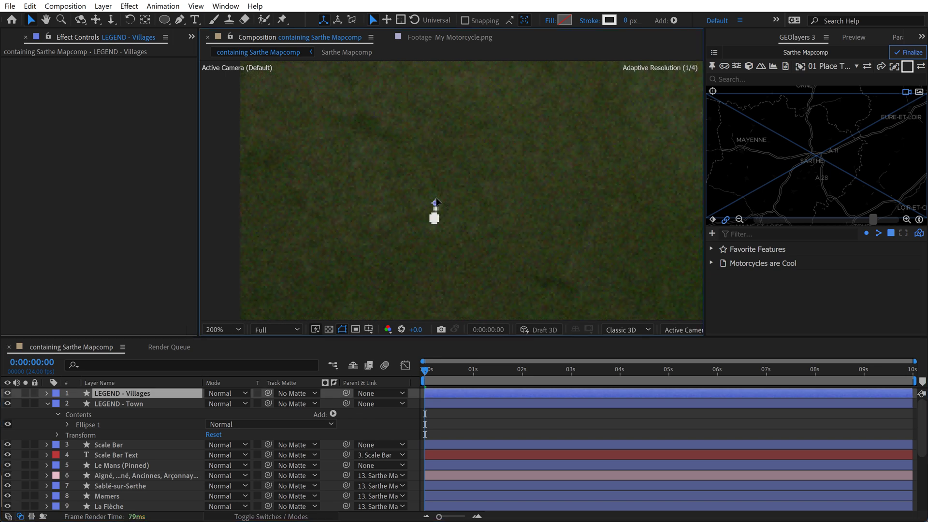
click(508, 432)
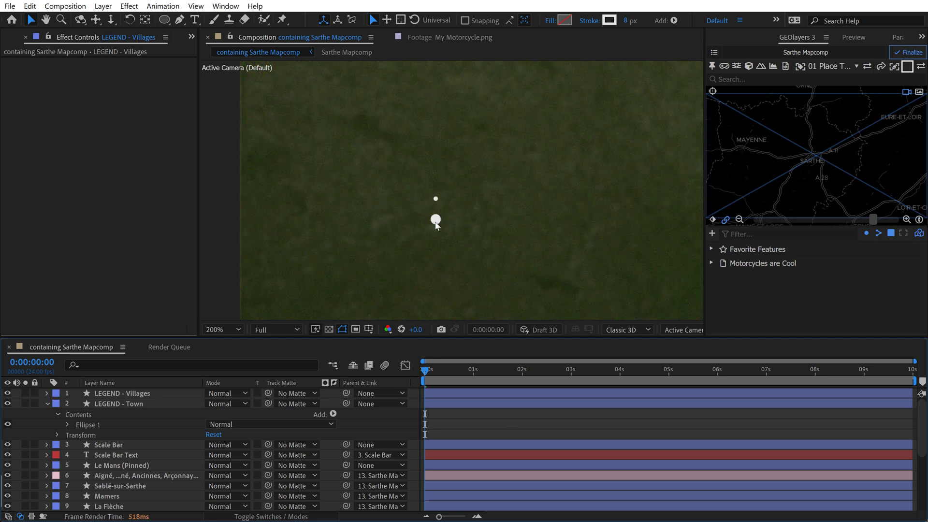
Select both legend dot layers and examine their size and placement against the whole map
click(115, 403)
shift+click(118, 393)
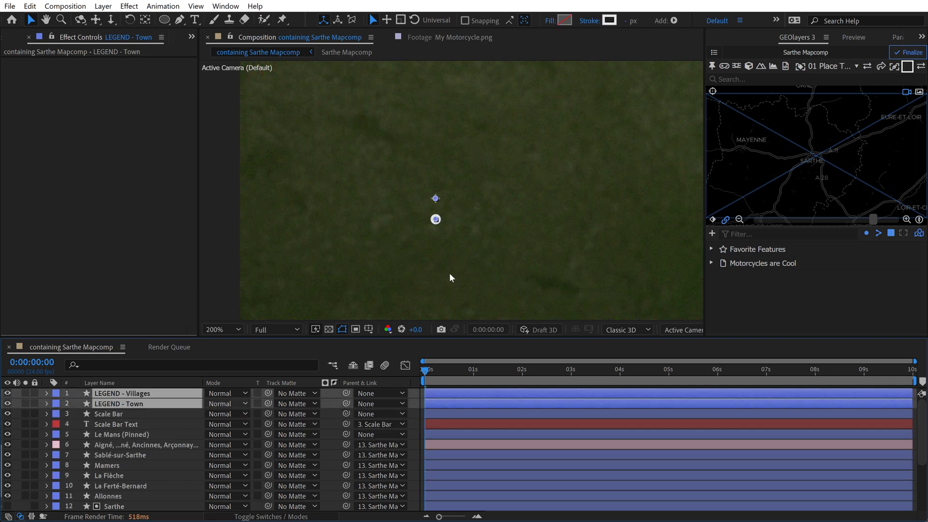
scroll(442, 222, down, 1)
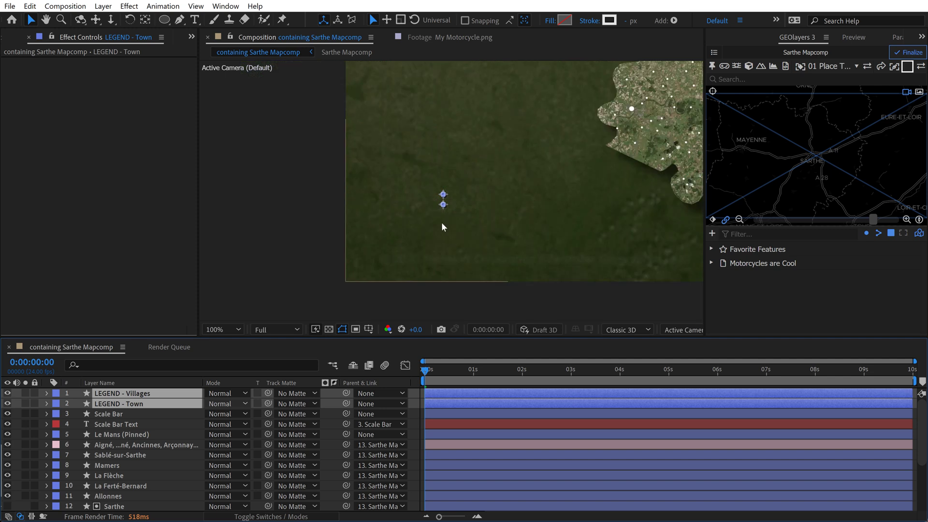
scroll(560, 177, down, 1)
key(space)
drag(478, 193, 448, 216)
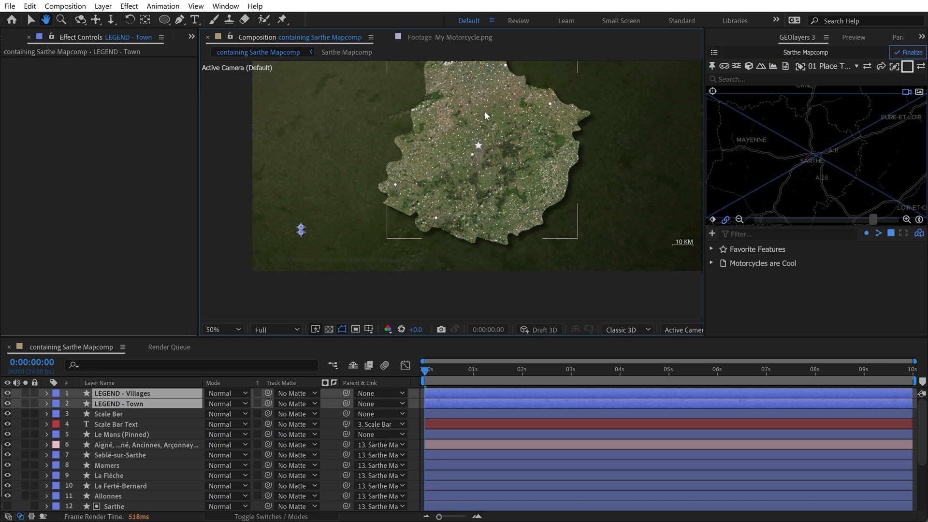
key(v)
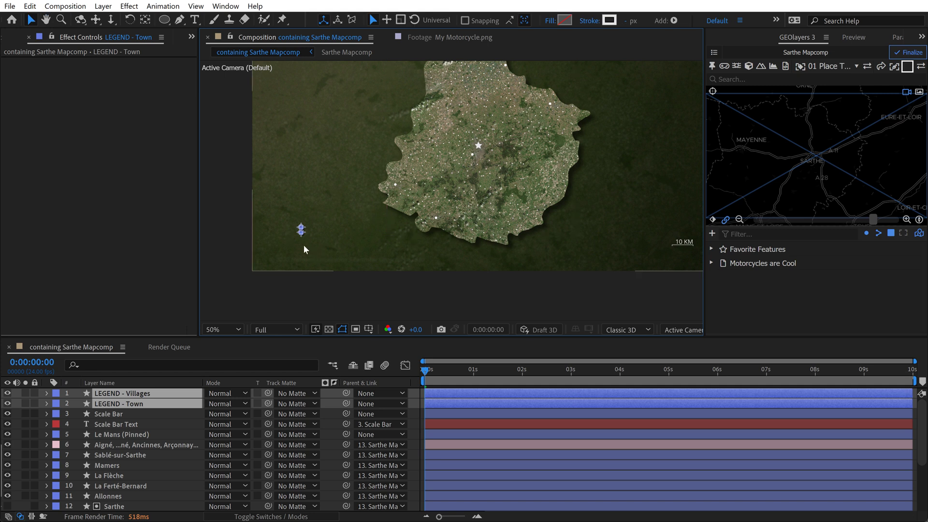
key(period)
key(period)
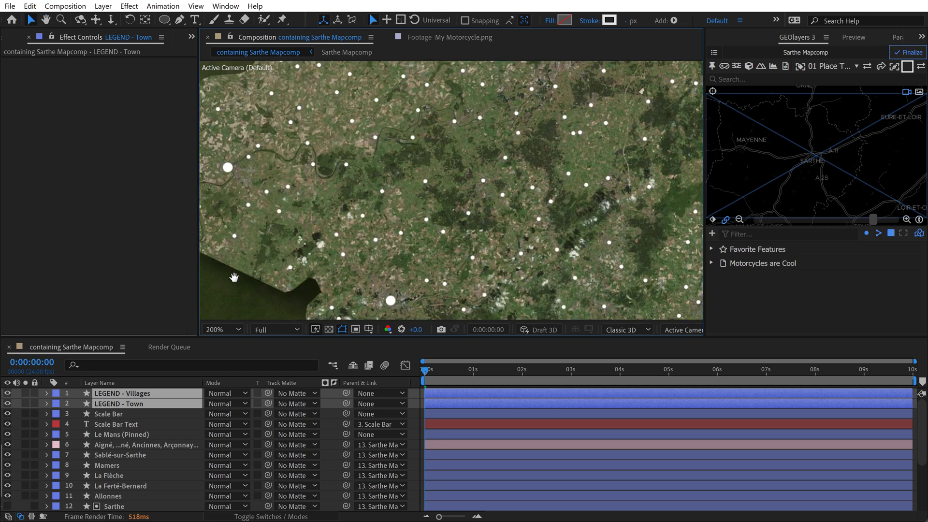
key(h)
drag(507, 189, 604, 154)
drag(315, 249, 530, 218)
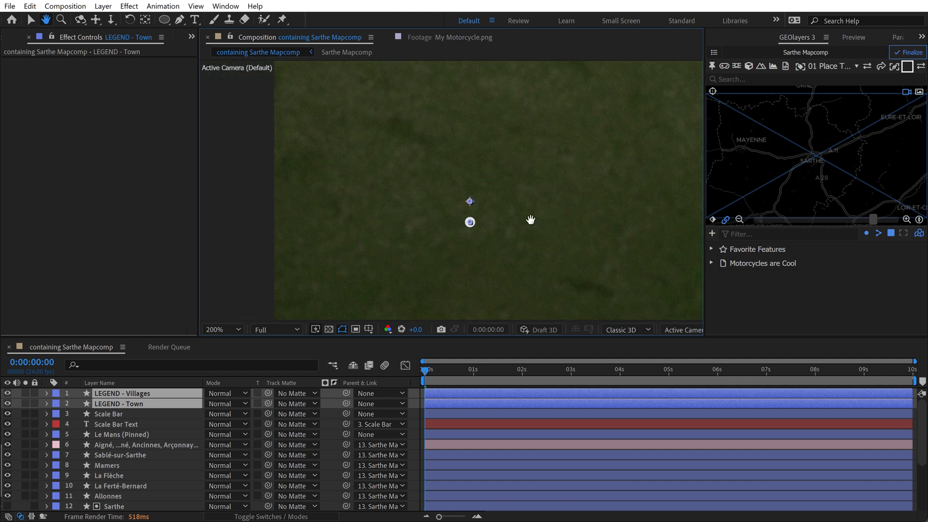
key(v)
Add a text layer reading "Towns" near the legend dots, with all caps turned off
click(132, 379)
key(ctrl+t)
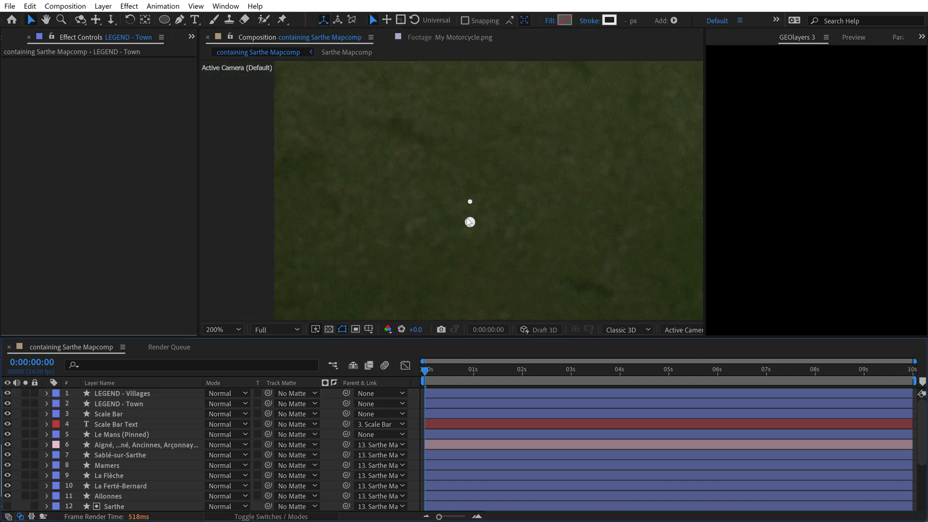
click(401, 186)
key(Return)
text(Towns)
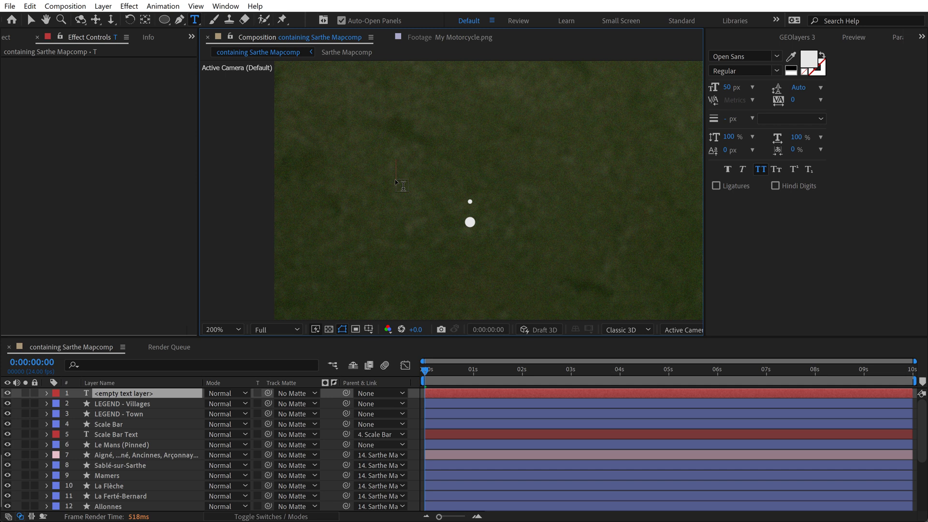
key(Return)
key(ctrl+a)
click(758, 170)
click(776, 70)
key(Escape)
key(v)
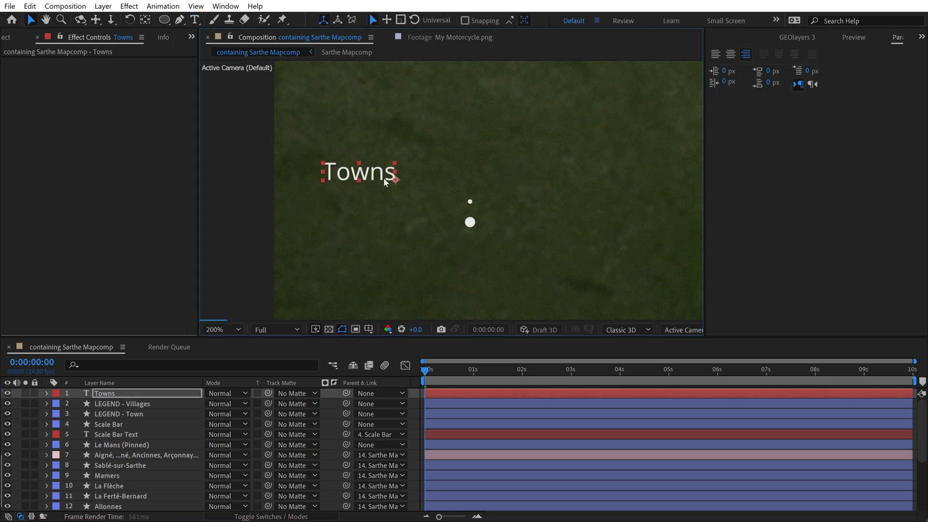
Set the Towns label's font size to 35 px and place it beside the larger legend dot
drag(385, 182, 441, 229)
click(727, 87)
text(35)
scroll(504, 205, down, 2)
click(505, 205)
scroll(333, 193, up, 2)
drag(393, 265, 448, 196)
click(406, 237)
drag(727, 87, 747, 85)
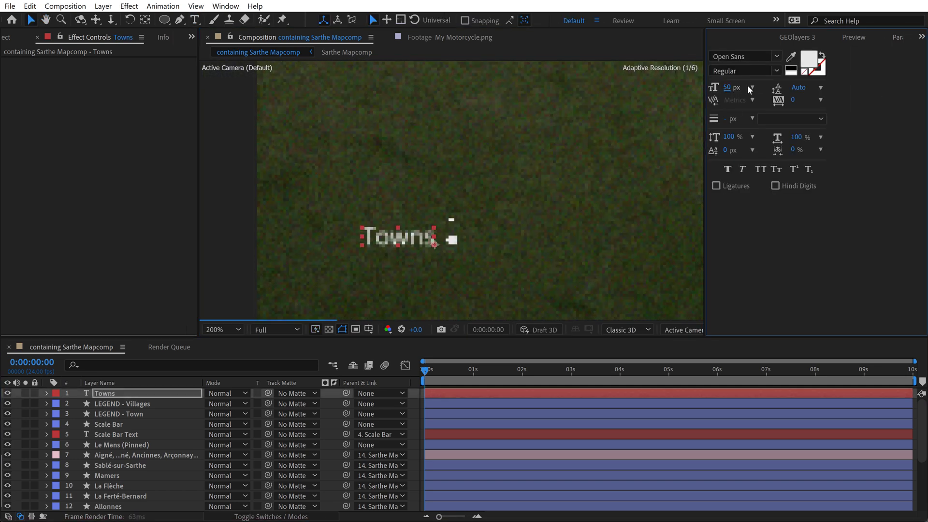
click(116, 434)
click(104, 393)
mouse_move(431, 240)
mouse_down()
mouse_move(447, 242)
mouse_move(433, 242)
mouse_move(437, 251)
mouse_up()
Duplicate the Towns label and change the copy's text to "Villages" beside the smaller dot
key(ctrl+d)
key(Return)
text(Villages)
double_click(426, 222)
text(Villages)
Align the right edges of the Villages and Towns labels beside their legend dots
scroll(427, 223, up, 1)
click(717, 68)
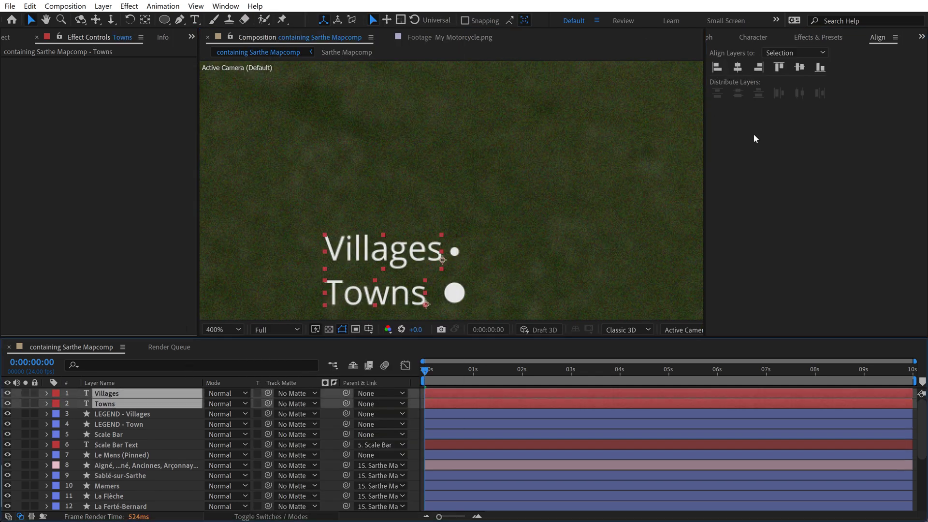
drag(434, 254, 417, 253)
click(439, 220)
scroll(440, 219, down, 1)
key(shift+slash)
Add a center-aligned title text layer reading "Sarthe" near the map's upper edge and center it horizontally in the composition
click(744, 37)
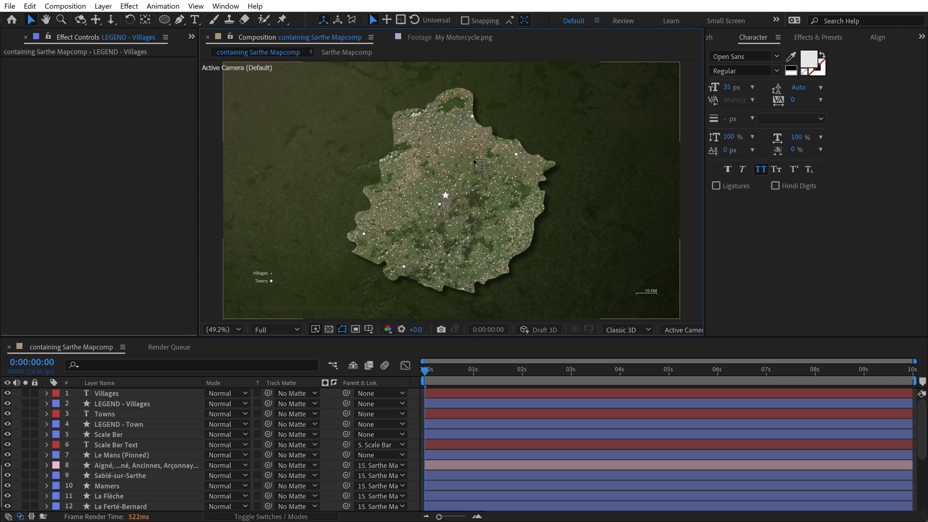
key(ctrl+t)
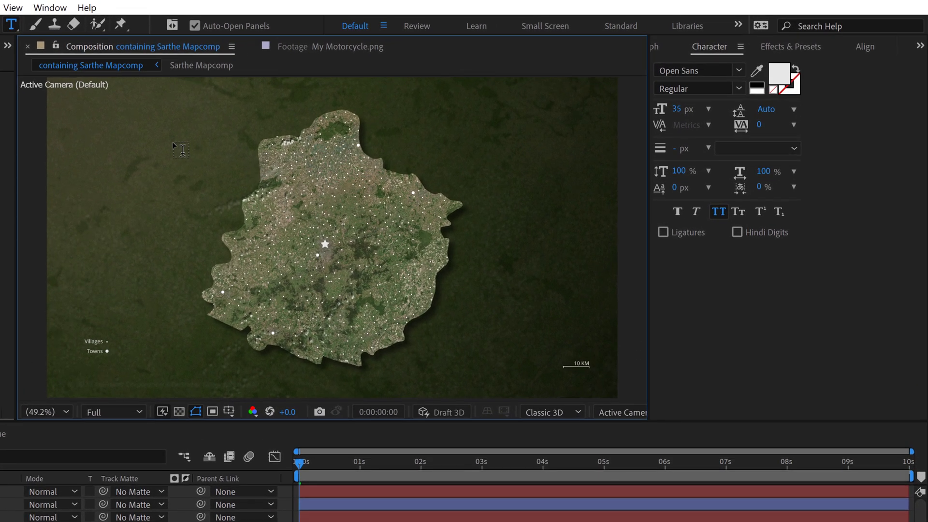
click(172, 142)
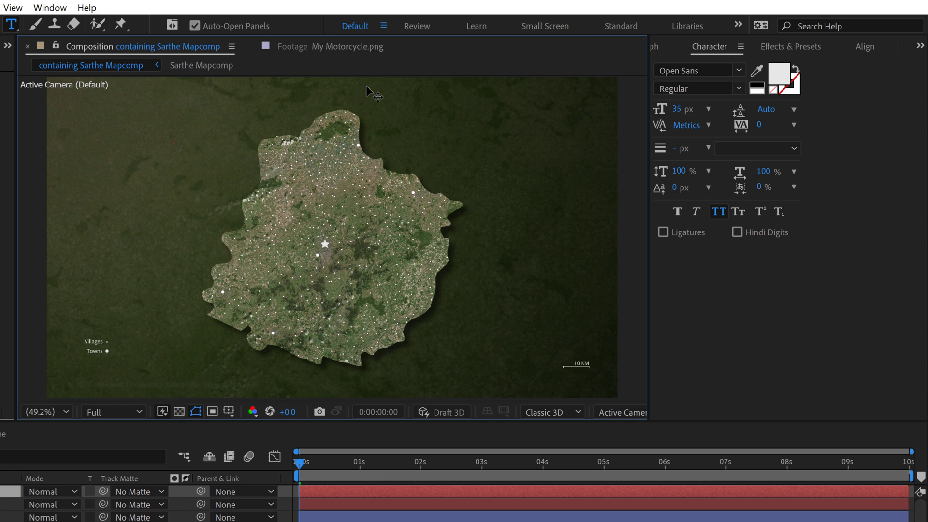
click(654, 46)
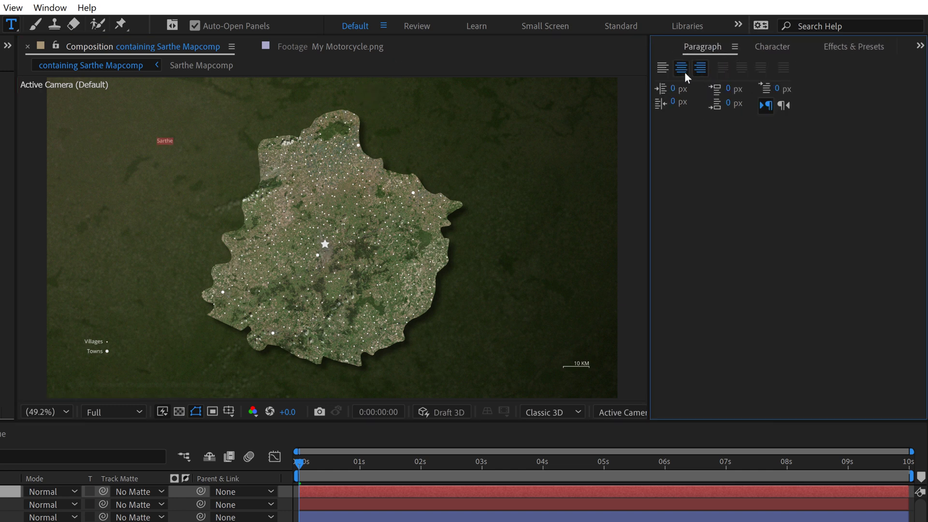
click(681, 68)
click(920, 46)
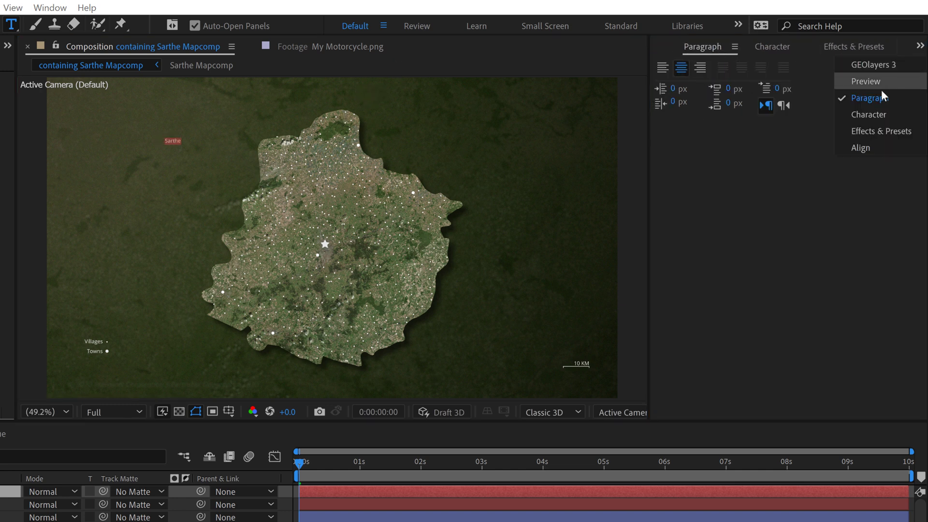
click(873, 145)
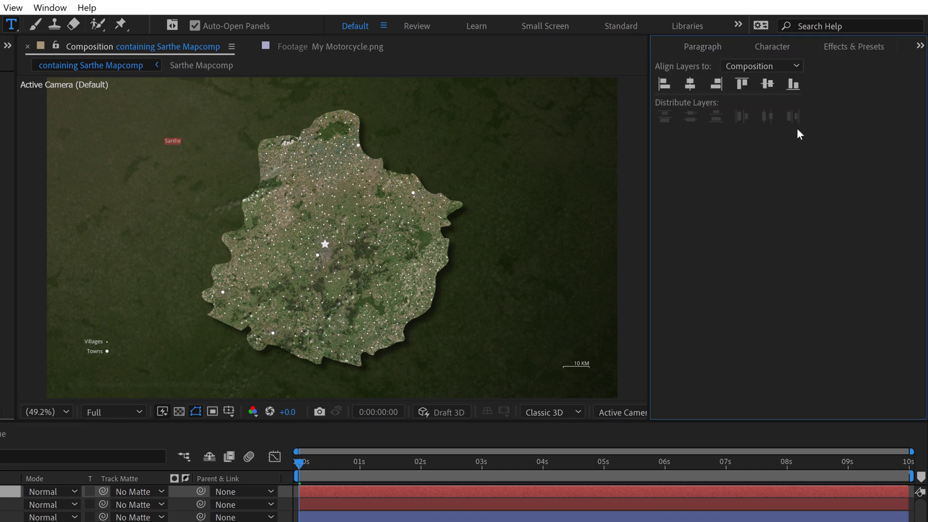
click(691, 81)
Set the Sarthe title's font to Rough Love and its size to 750 px
click(771, 47)
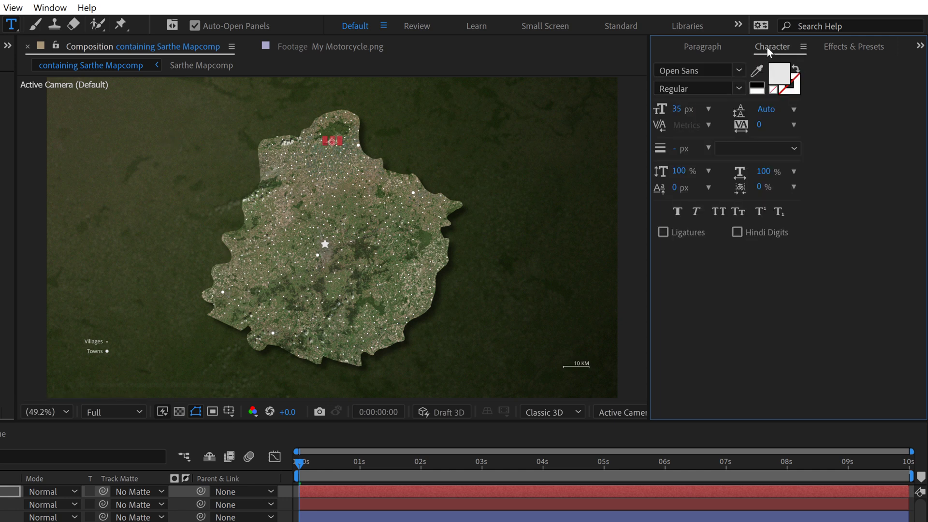
click(680, 68)
text(ro)
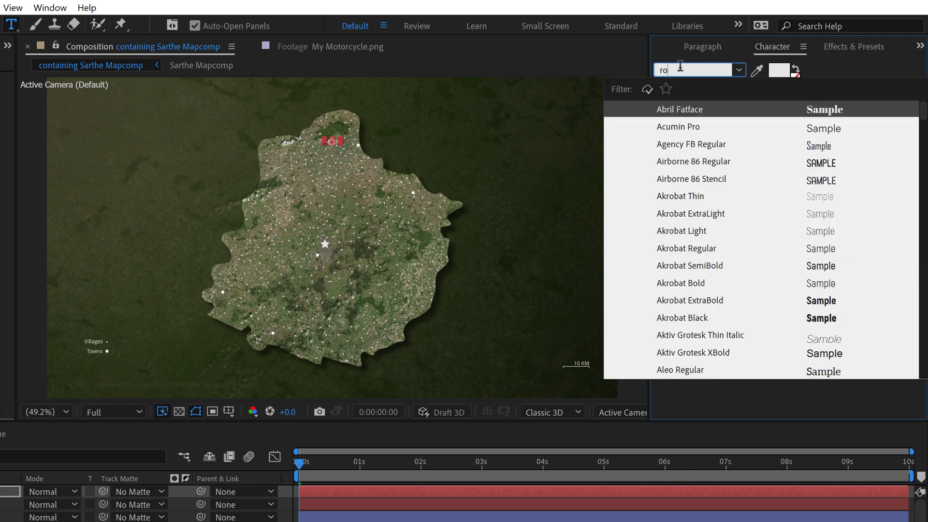
text(ugh )
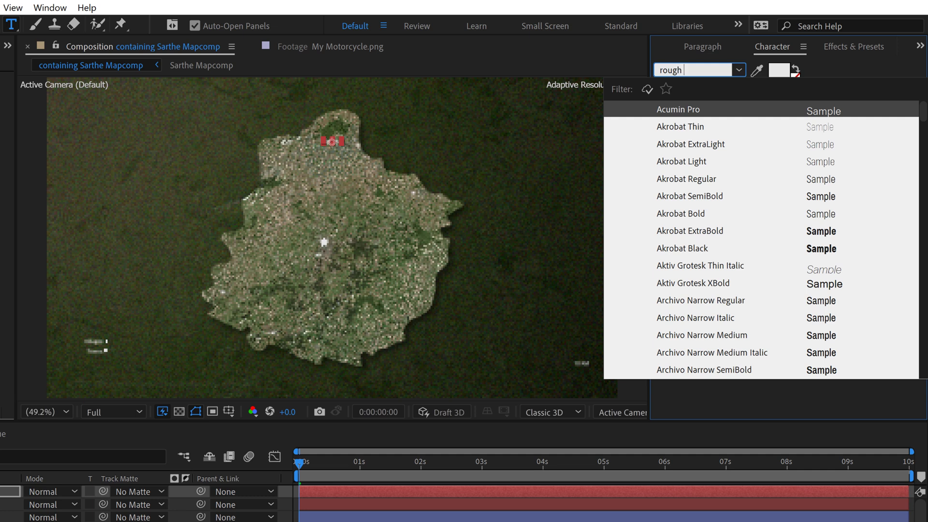
text(lo)
click(683, 111)
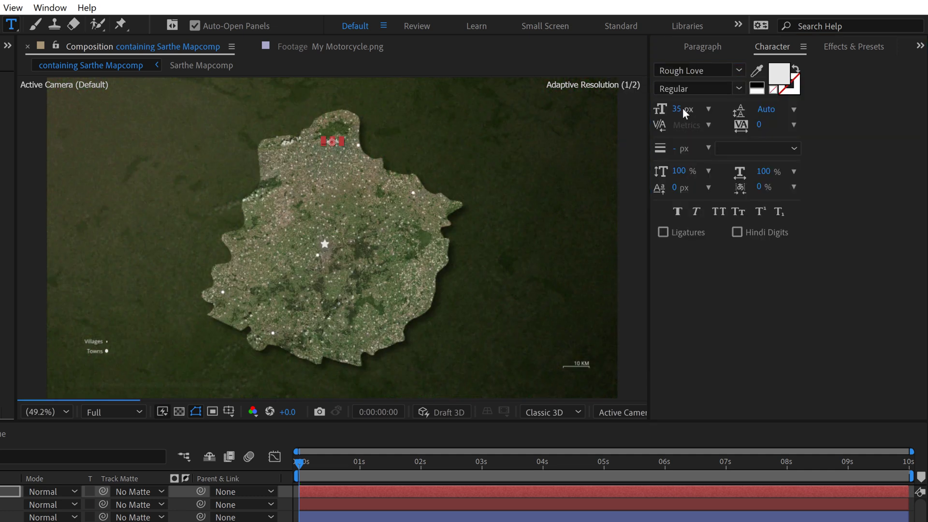
drag(714, 109, 927, 108)
click(678, 109)
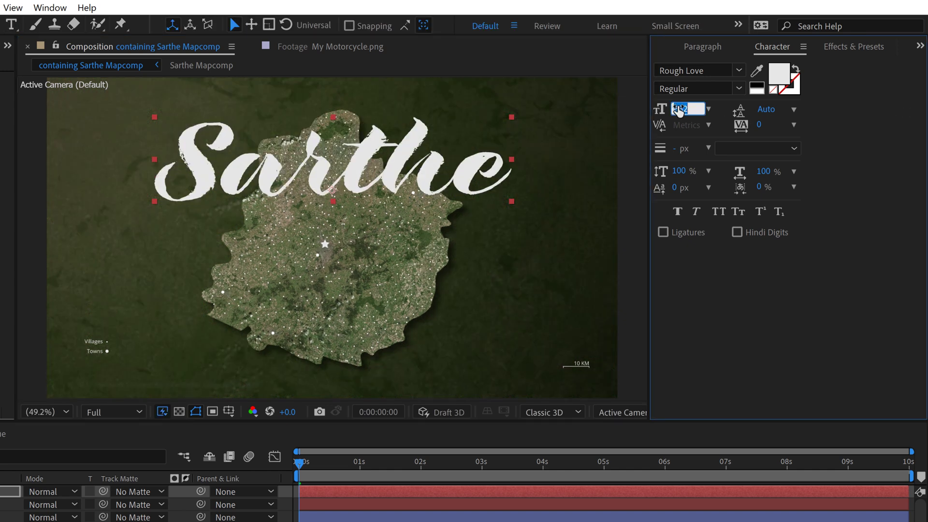
text(750)
key(Return)
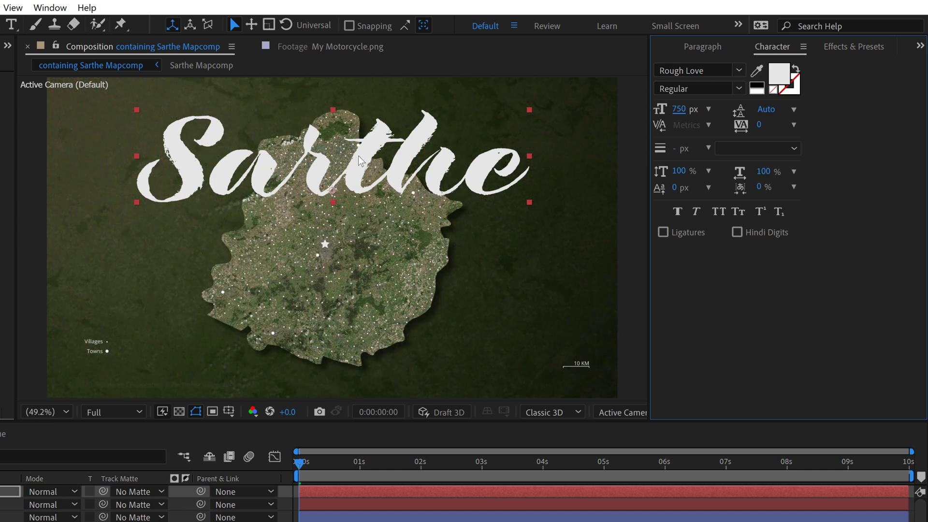
Set the Sarthe title's blending mode to Overlay and duplicate the title layer to strengthen the effect
click(49, 491)
click(106, 370)
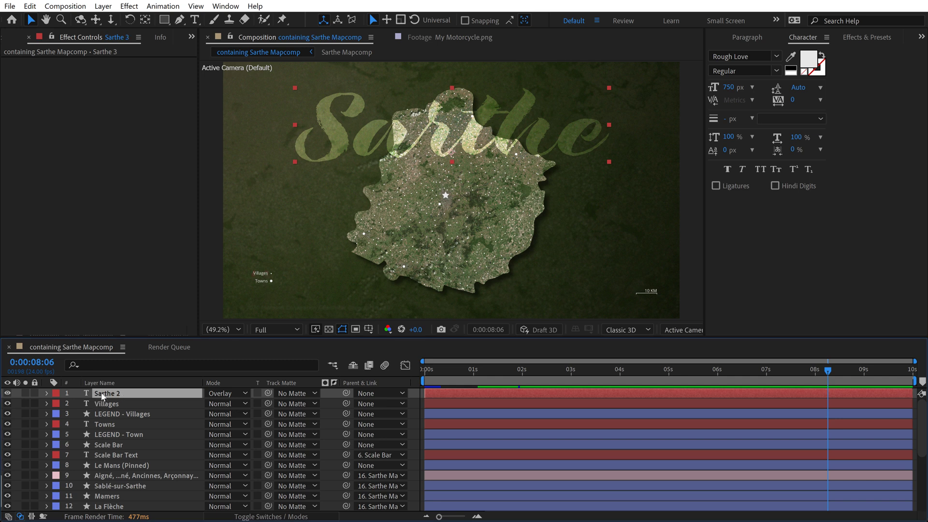
key(ctrl+d)
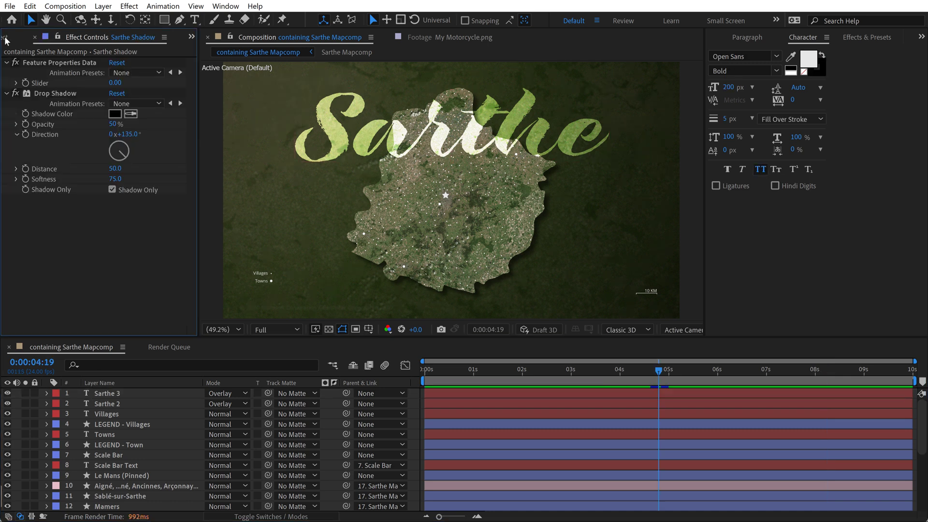
Place My Motorcycle.png in the composition's lower-right empty area above the scale bar, then deselect all layers
click(6, 38)
drag(28, 158, 596, 225)
drag(602, 223, 604, 229)
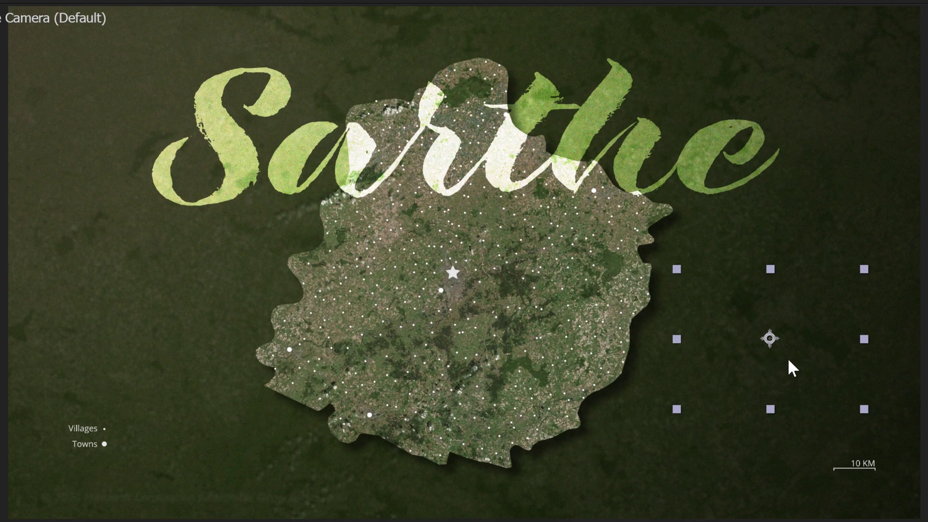
drag(784, 356, 791, 357)
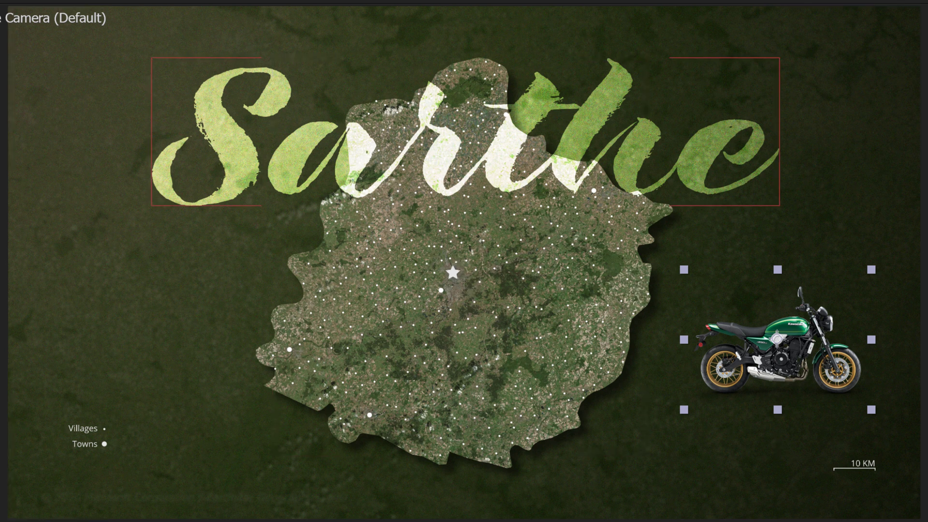
key(ctrl+shift+a)
key(alt+Tab)
key(alt+Tab)
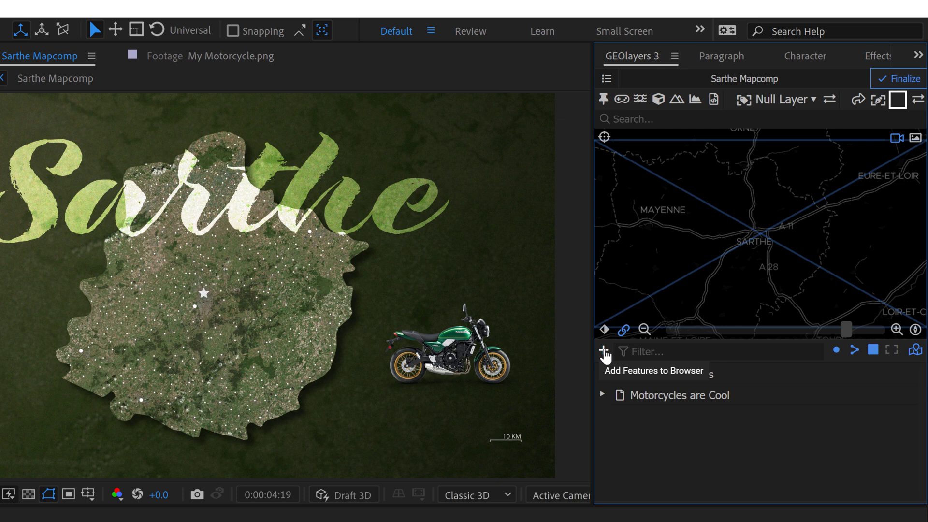
Import the GPX track Moto_1.gpx from the Downloads folder into the GEOlayers feature browser
click(604, 356)
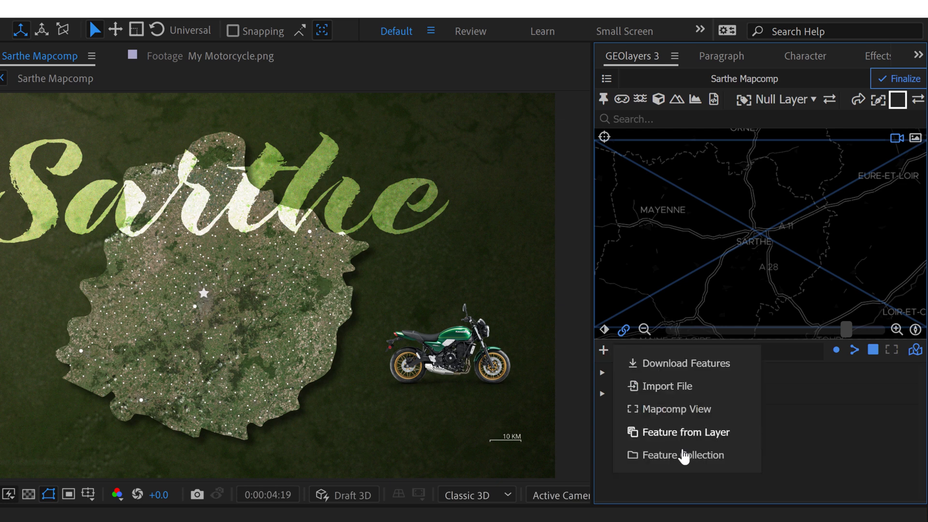
click(683, 386)
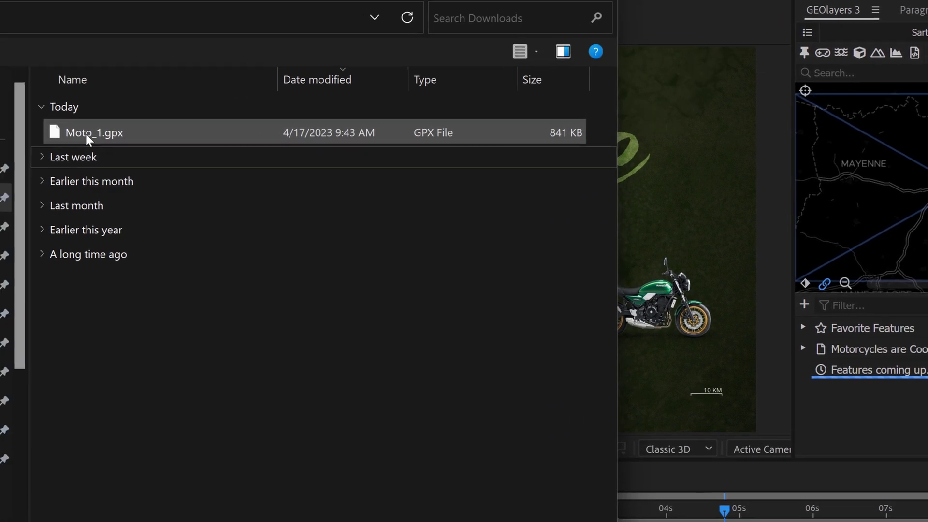
click(94, 137)
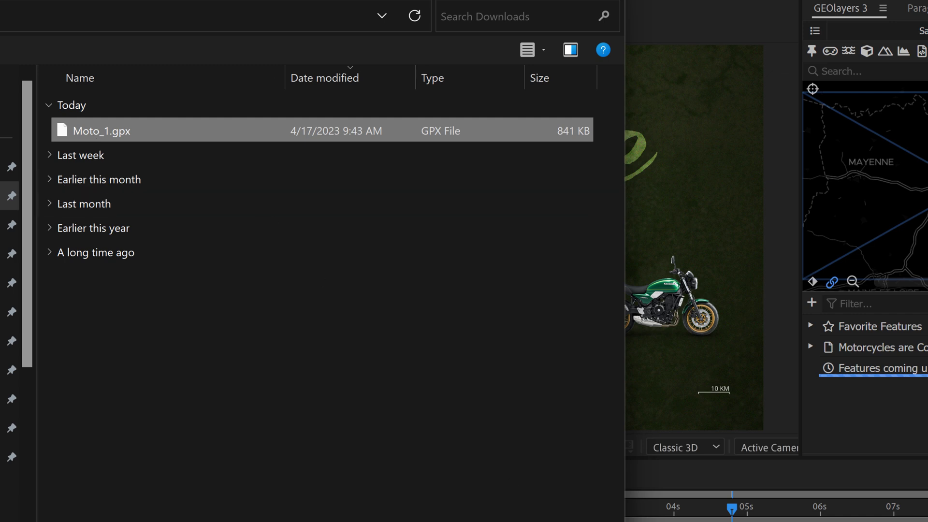
key(Return)
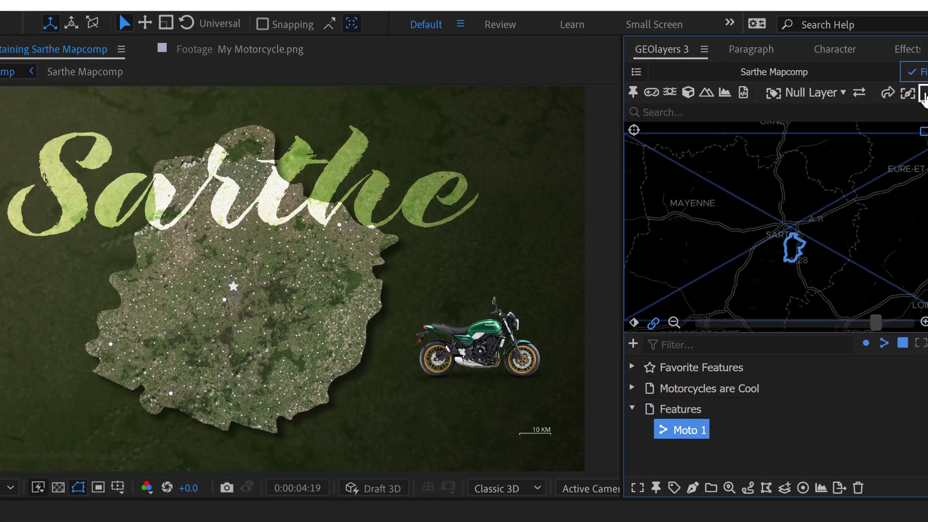
Duplicate the shape layer style Label color 1 Line and name the copy Motorcycle Route 1
click(897, 99)
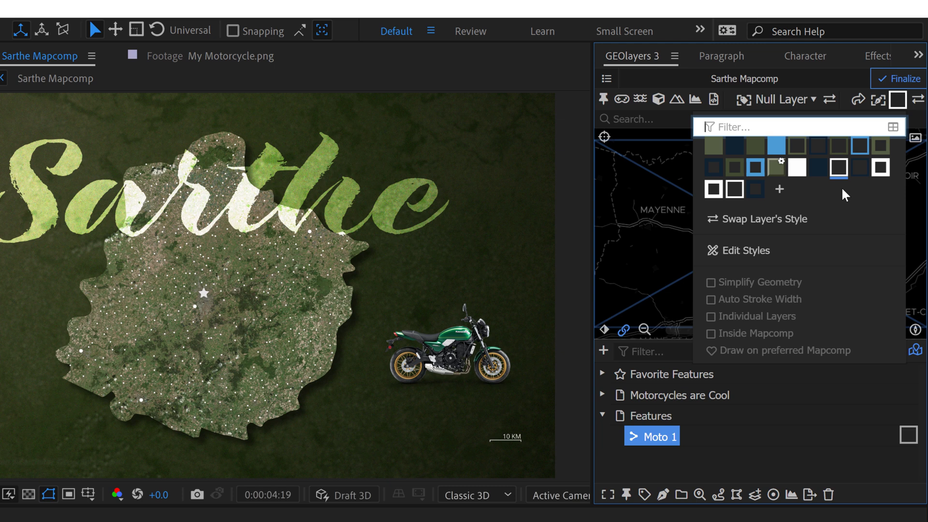
click(739, 251)
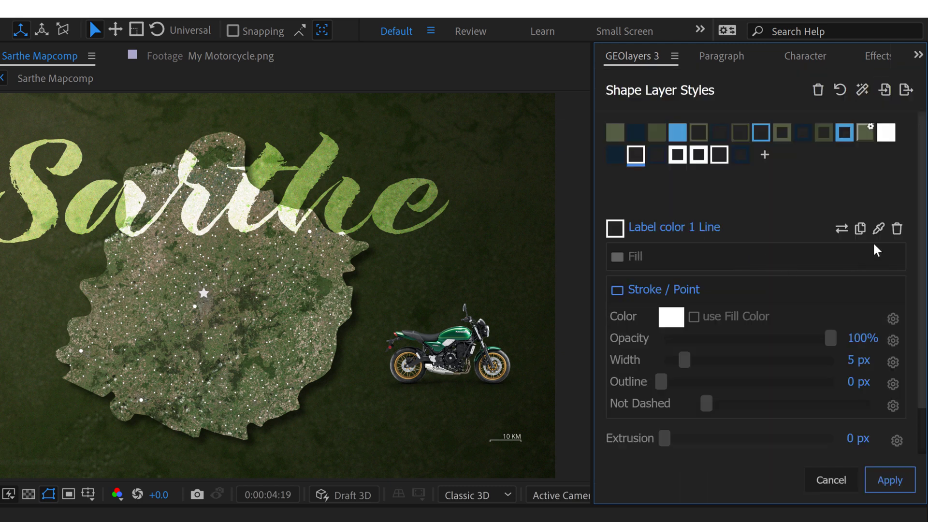
click(860, 229)
double_click(689, 230)
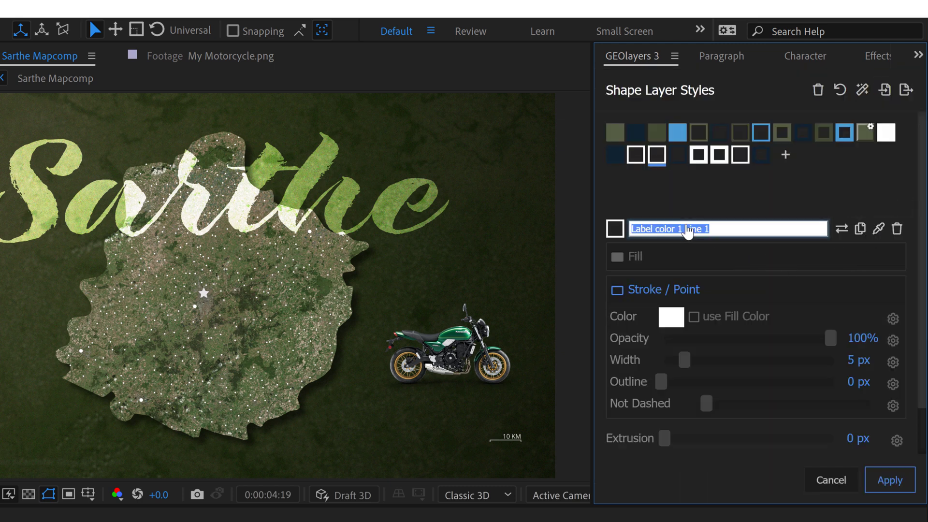
text(Motorcycle Route)
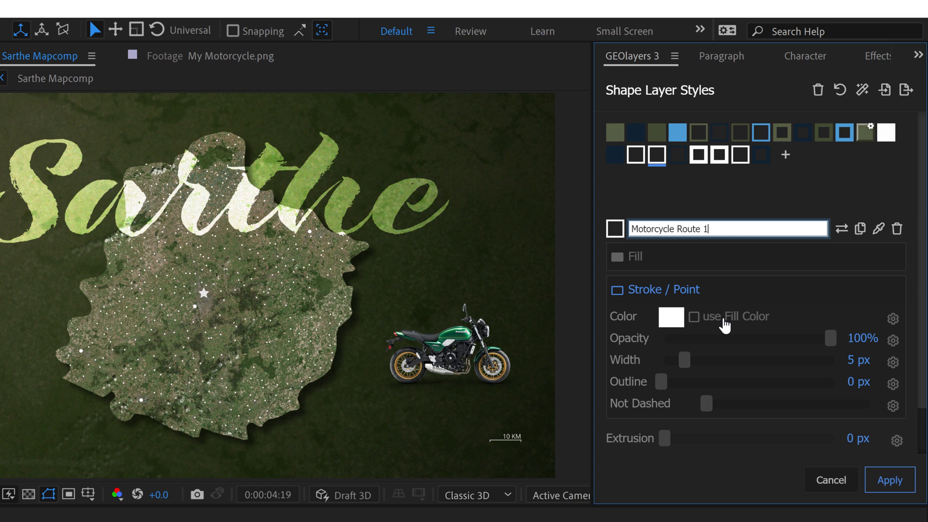
Set the Motorcycle Route 1 style's stroke width to 3 px and its layer blending mode to Add, and apply the style
click(855, 360)
text(3)
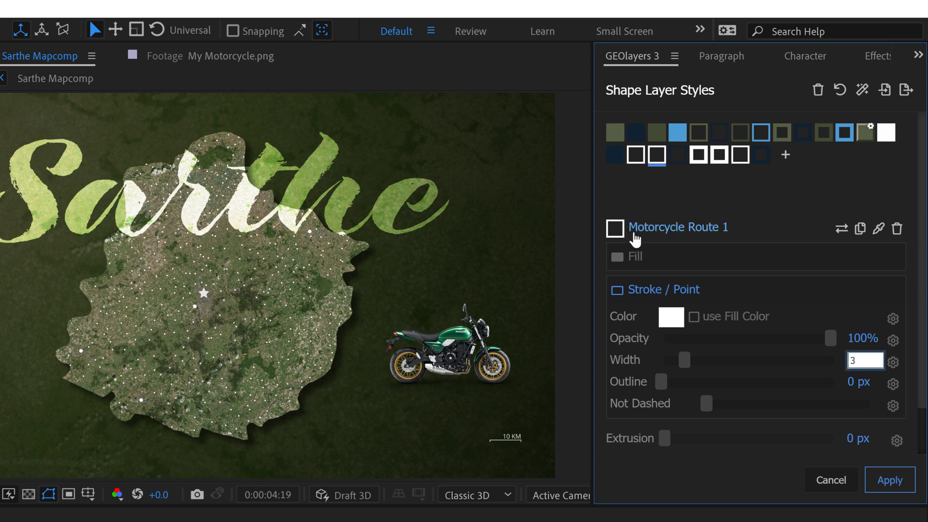
drag(922, 372, 922, 428)
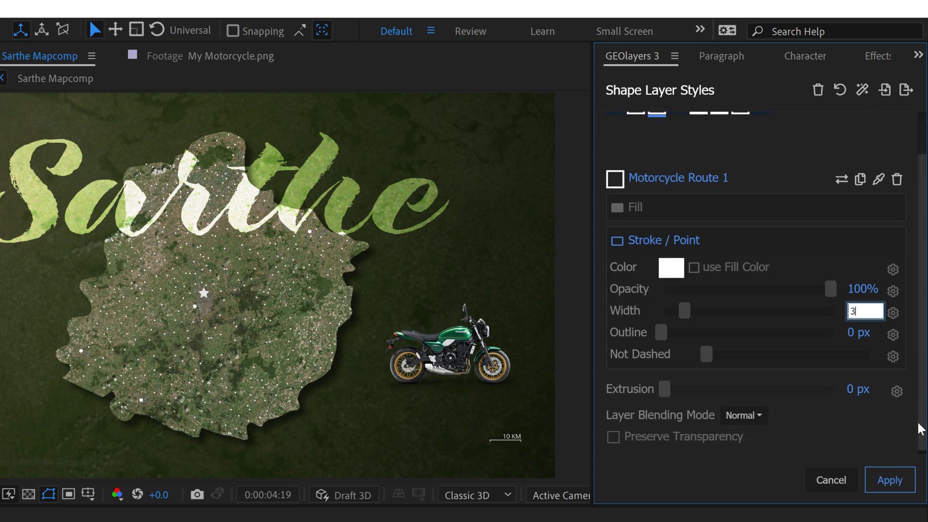
click(754, 418)
scroll(799, 300, down, 2)
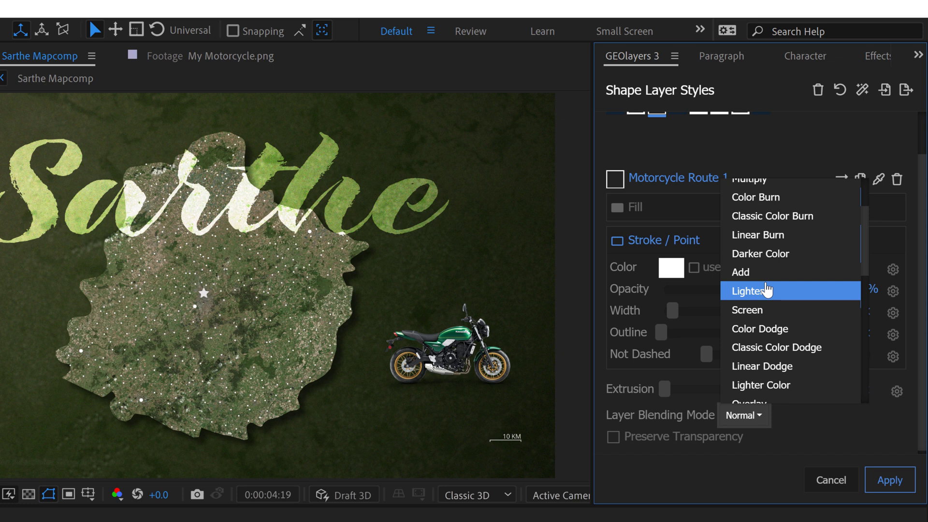
click(753, 273)
click(890, 485)
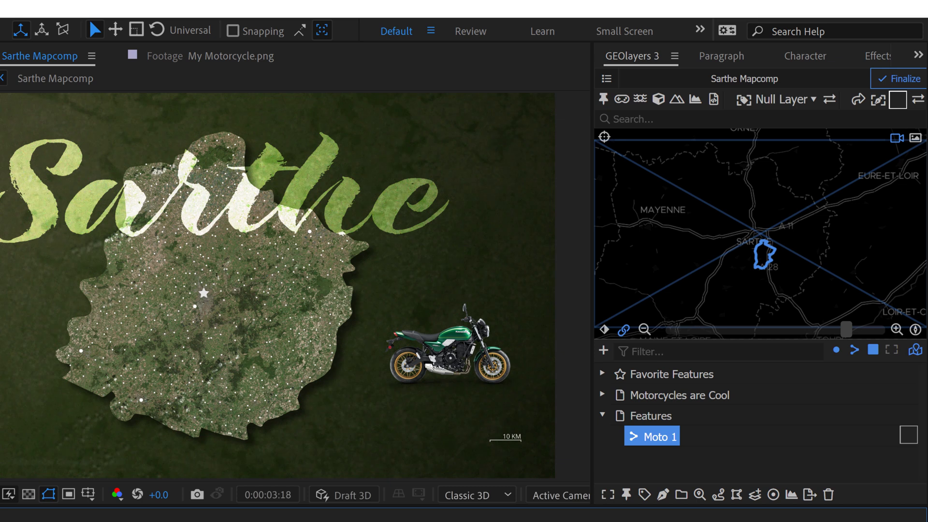
Animate the Moto 1 feature path from the composition's start with a duration of 7 seconds
key(Page_Up)
key(Page_Up)
key(Page_Up)
key(Page_Up)
key(Page_Up)
key(Page_Up)
key(Page_Up)
key(Page_Up)
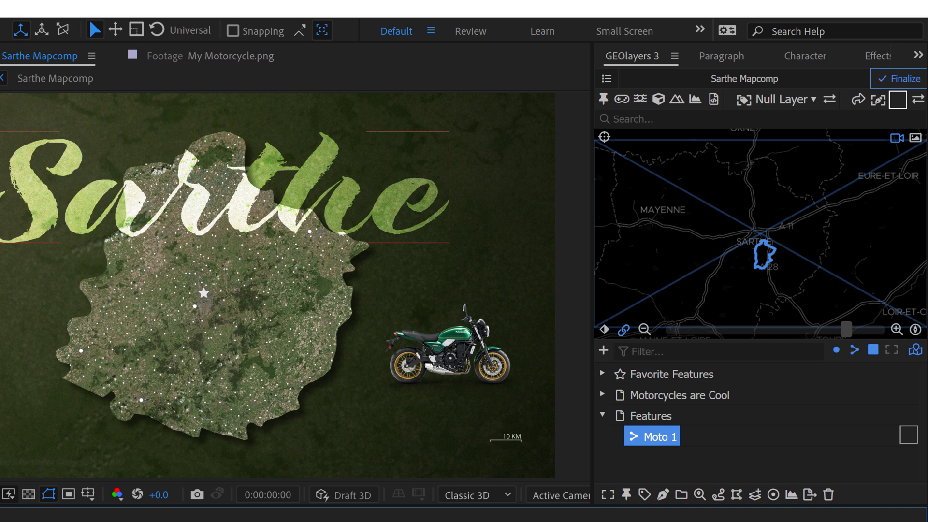
click(662, 495)
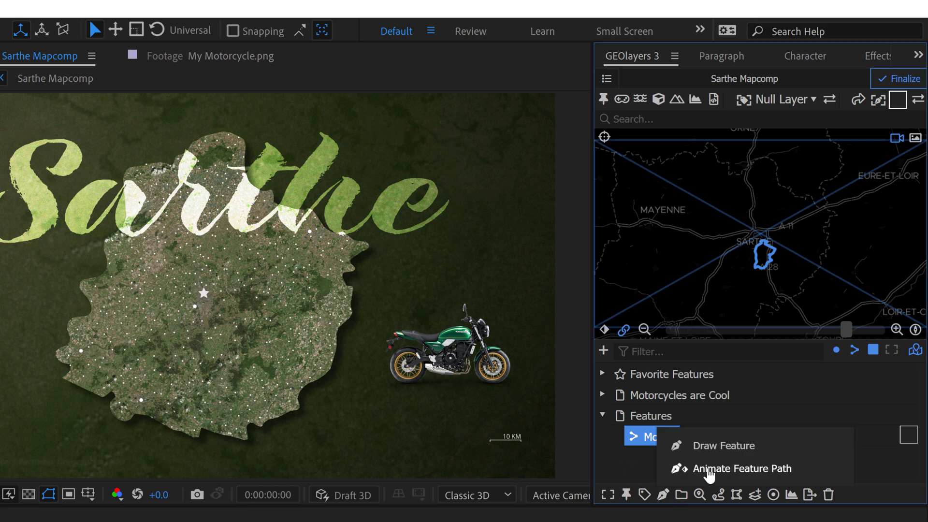
click(708, 469)
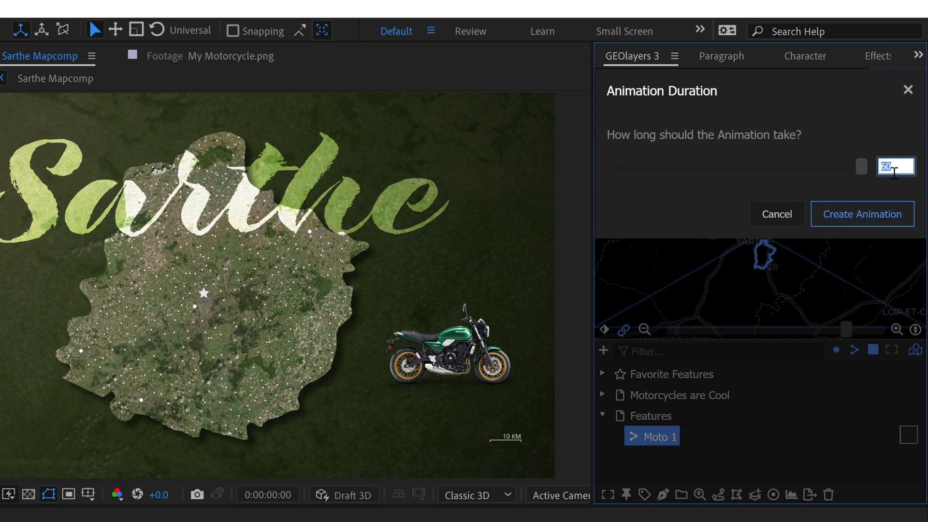
text(7)
click(866, 216)
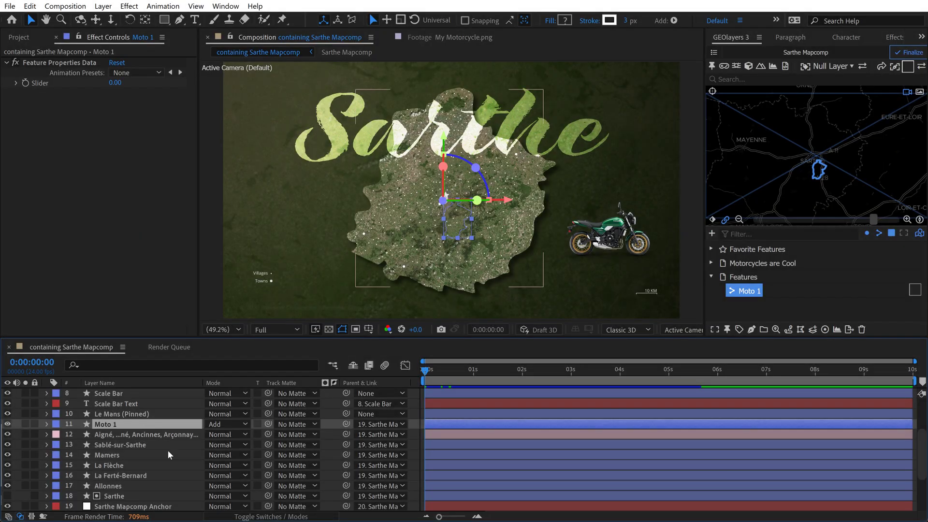
Reveal the Moto 1 layer's keyframes and contents, and disable Trim Paths 1
key(u)
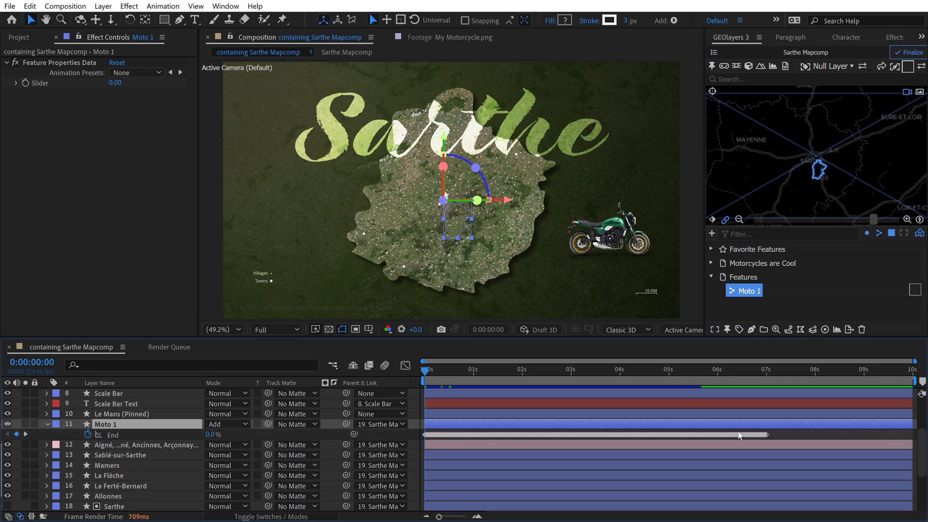
click(47, 424)
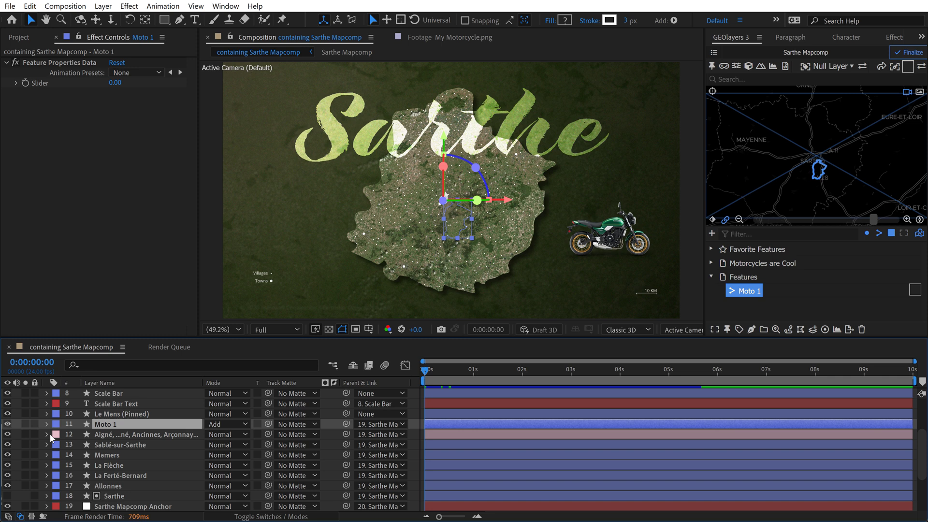
click(47, 424)
click(68, 425)
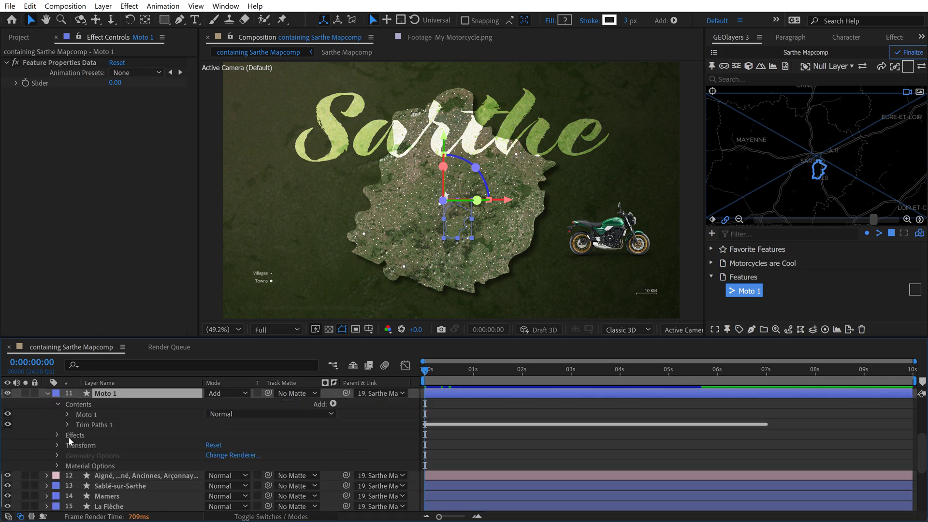
click(10, 425)
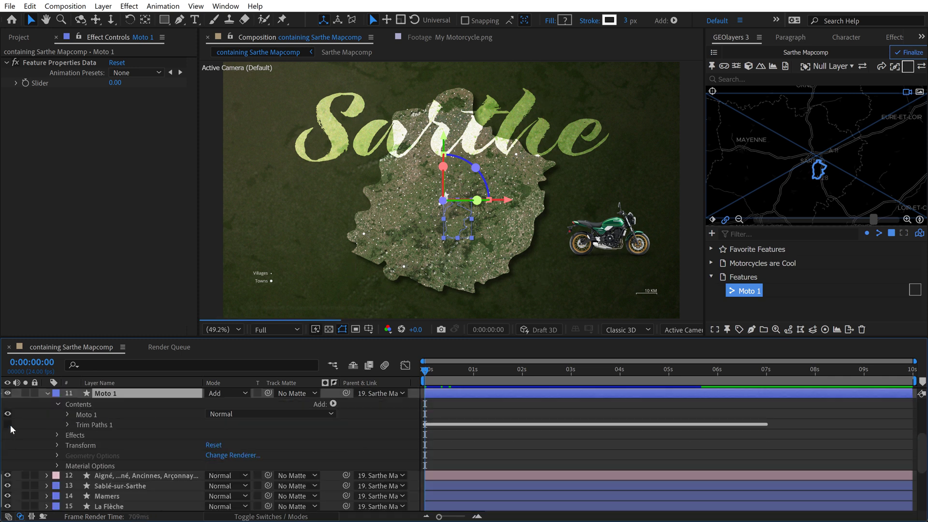
Add a second Trim Paths to the Moto 1 layer and place a 100% End keyframe at about 7 seconds
click(334, 403)
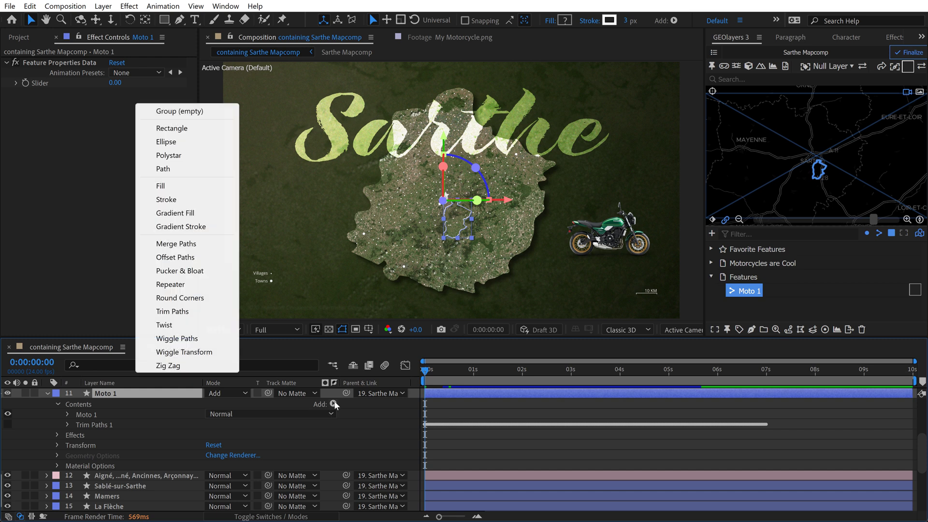
click(172, 311)
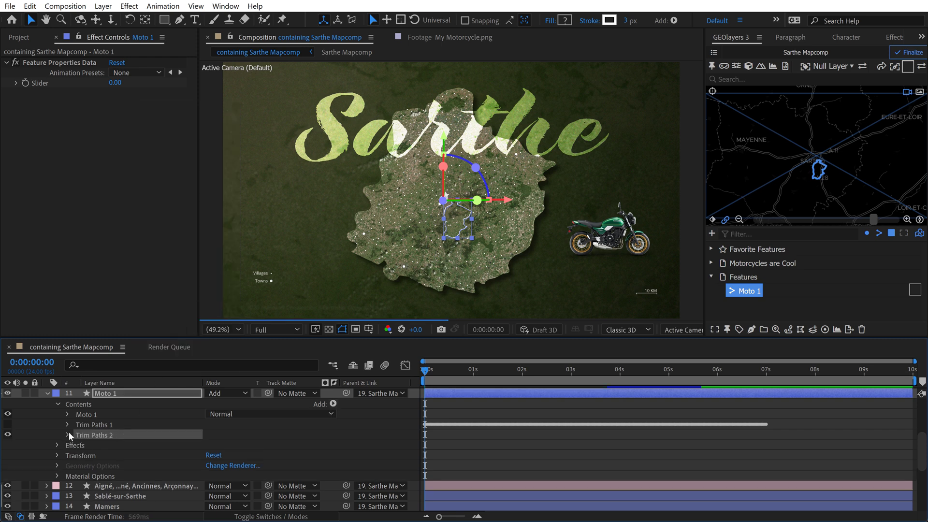
click(67, 434)
click(87, 455)
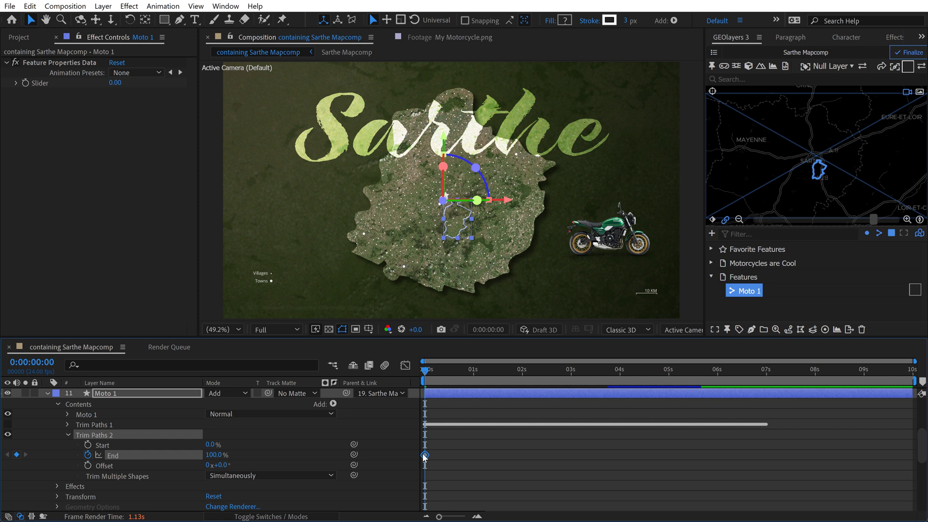
drag(423, 455, 768, 456)
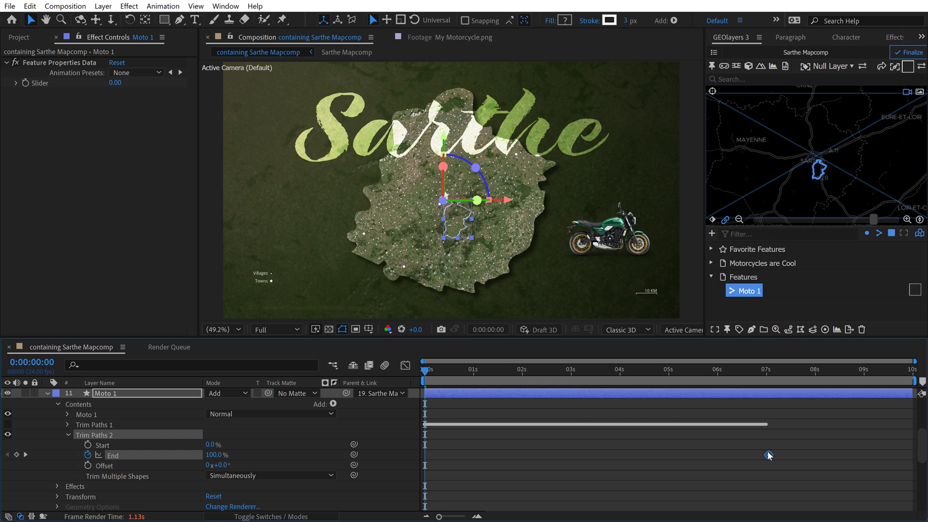
click(443, 455)
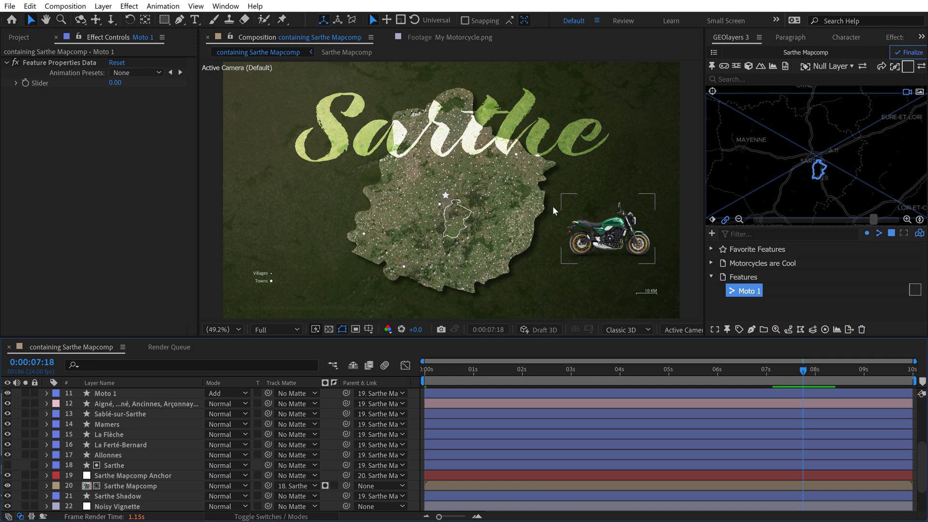
click(281, 89)
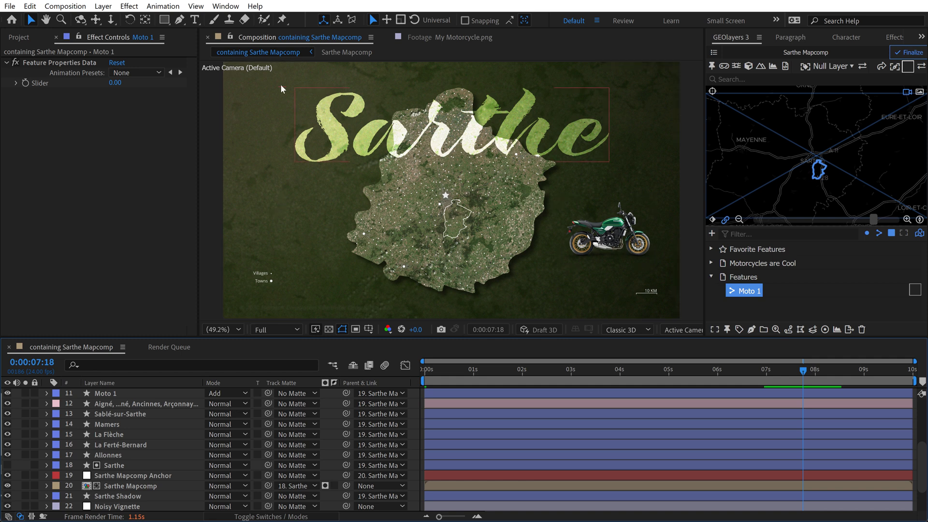